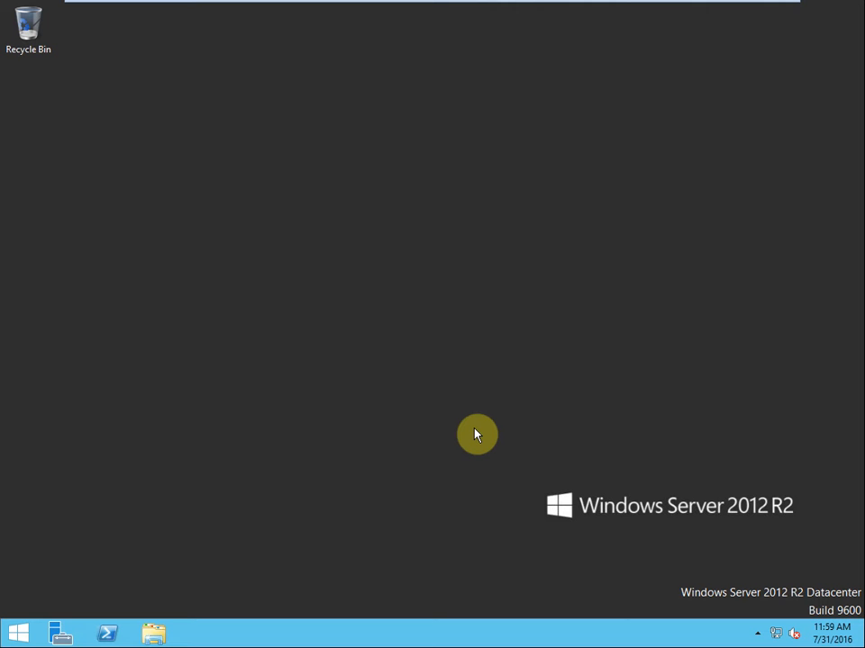
- Open the Network Connections window by running ncpa.cpl
key("super+r")
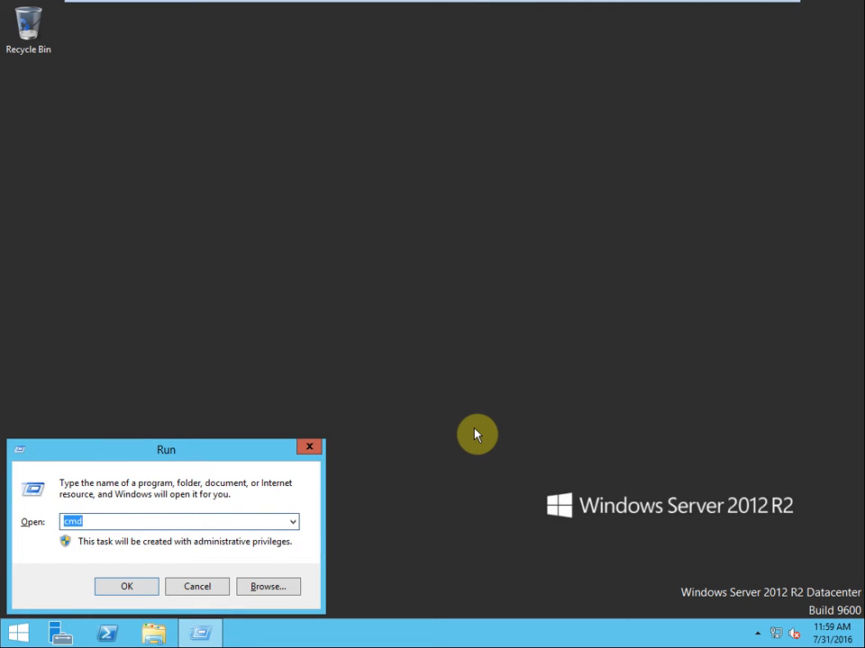
type("ncpa.cpl")
key("Return")
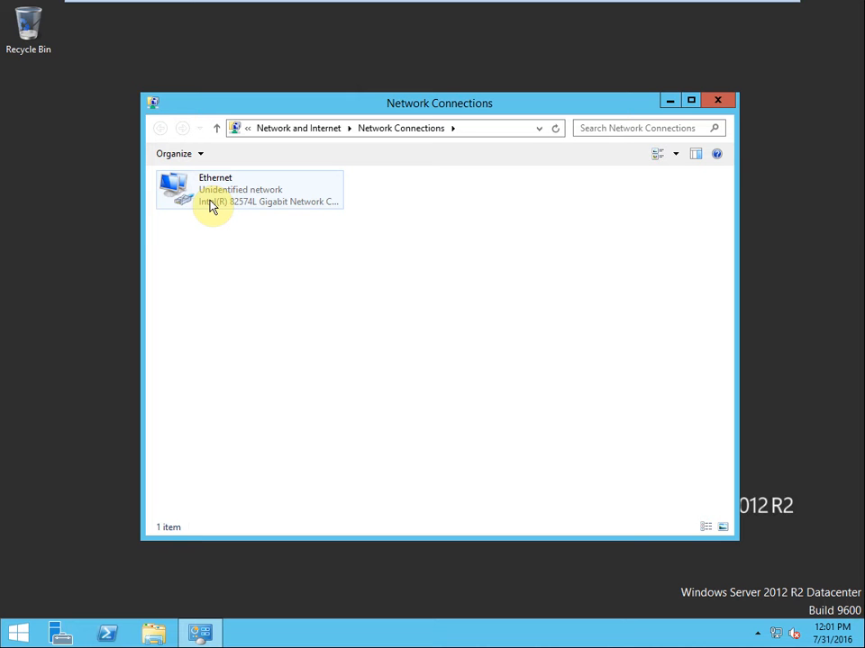
- Run calc to open Calculator, enter 1 + 1 + 1 +, and close Calculator
key("super+r")
type("ca")
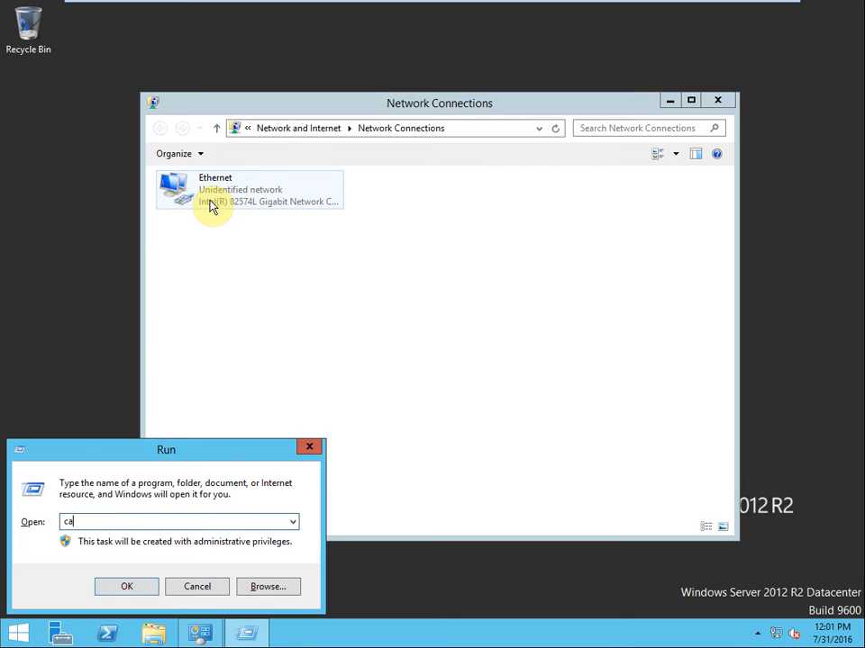
type("lc")
key("Return")
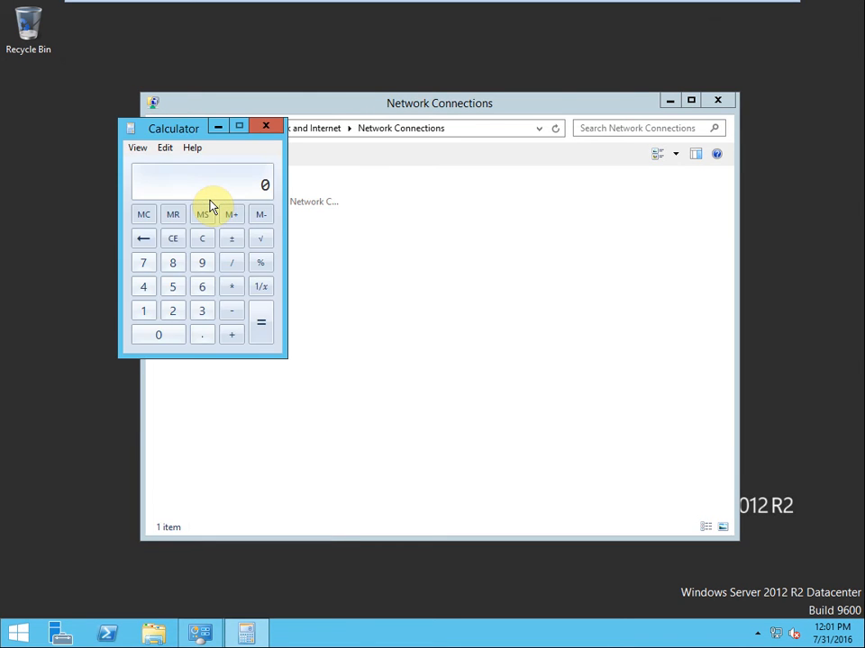
key("1")
key("plus")
key("1")
key("plus")
key("1")
key("plus")
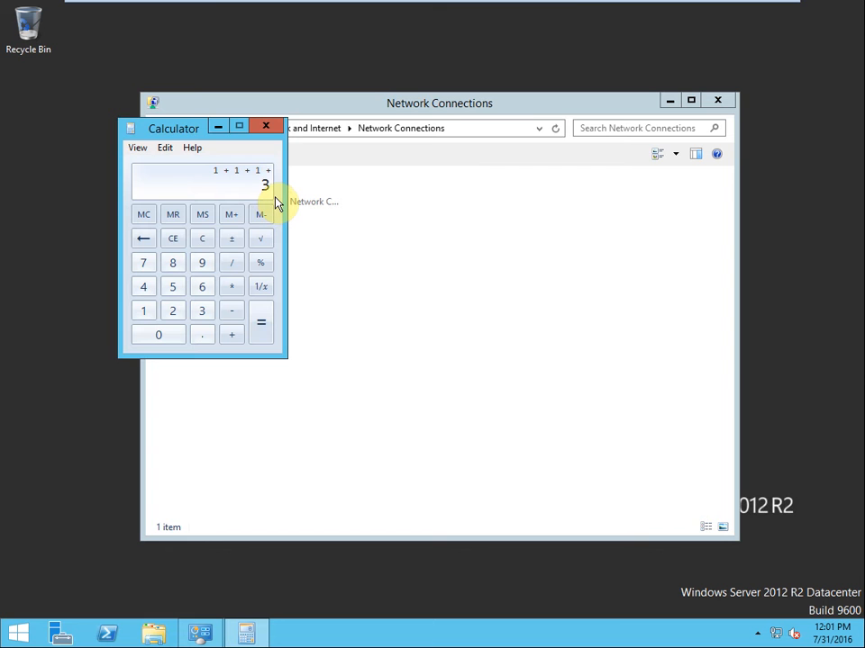
left_click(267, 125)
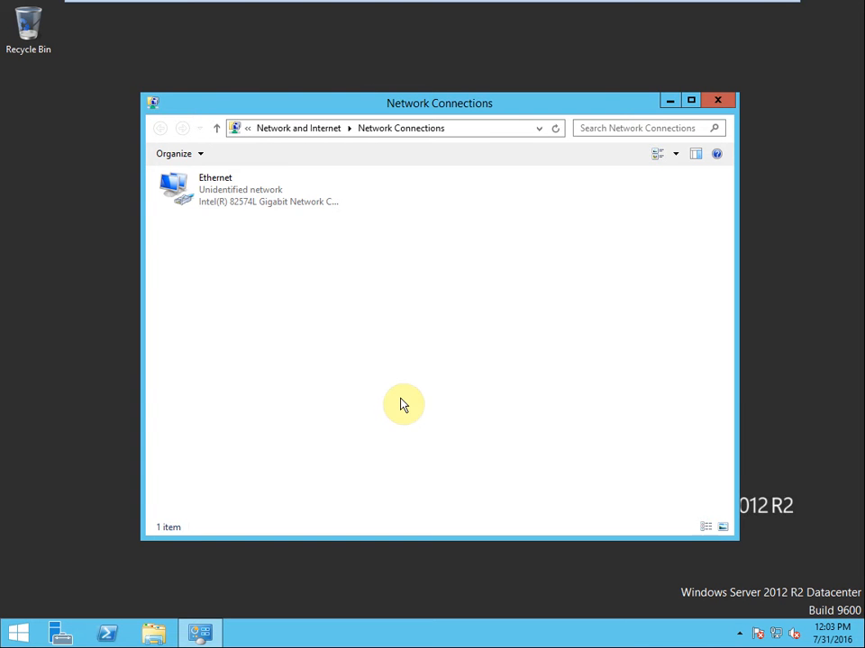
mouse_move(241, 5)
mouse_move(212, 20)
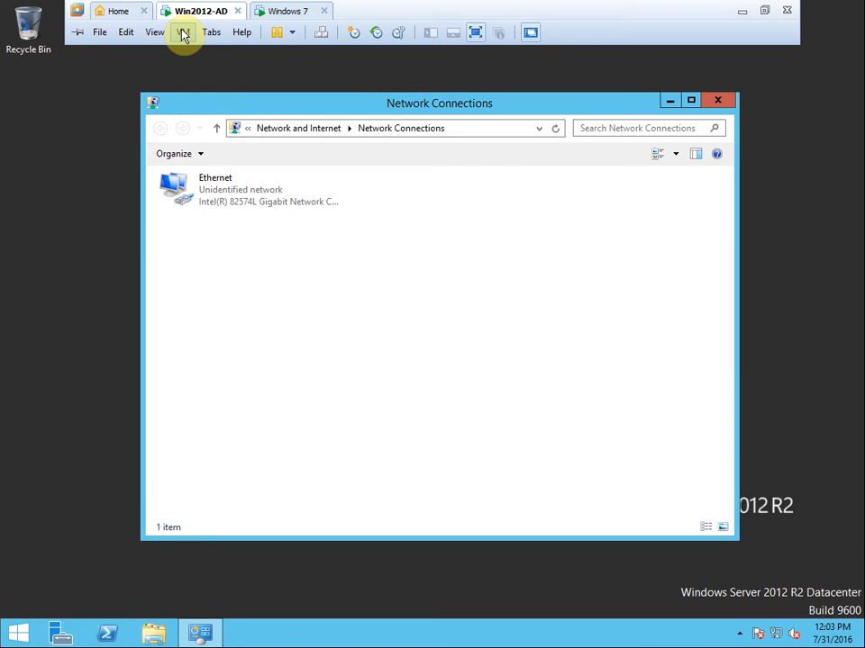
left_click(182, 33)
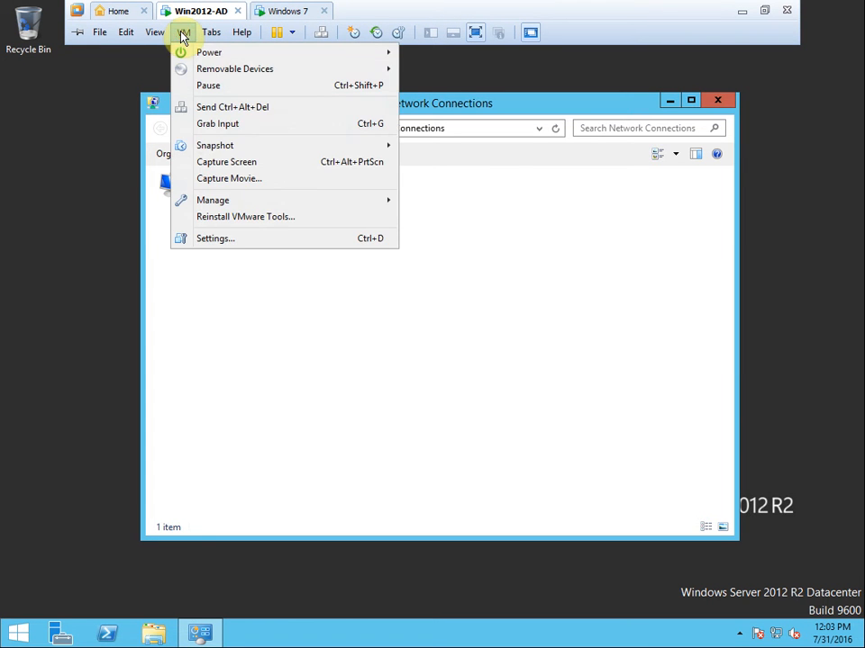
left_click(216, 239)
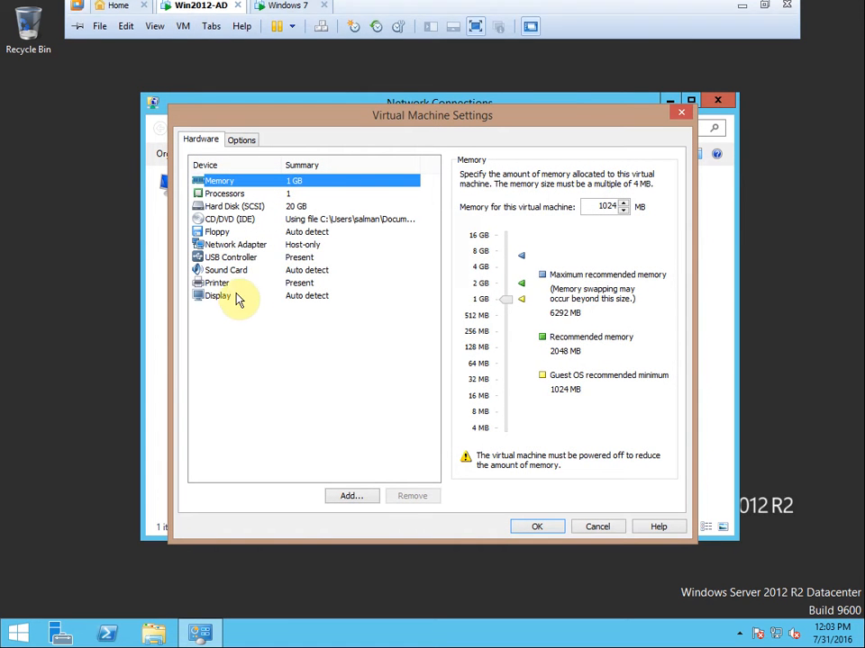
left_click(229, 246)
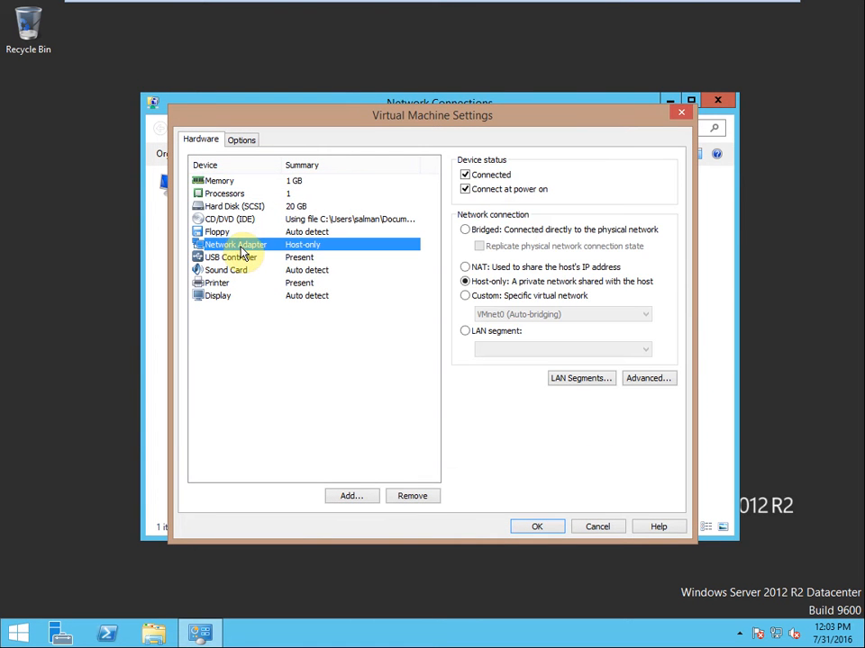
left_click(342, 495)
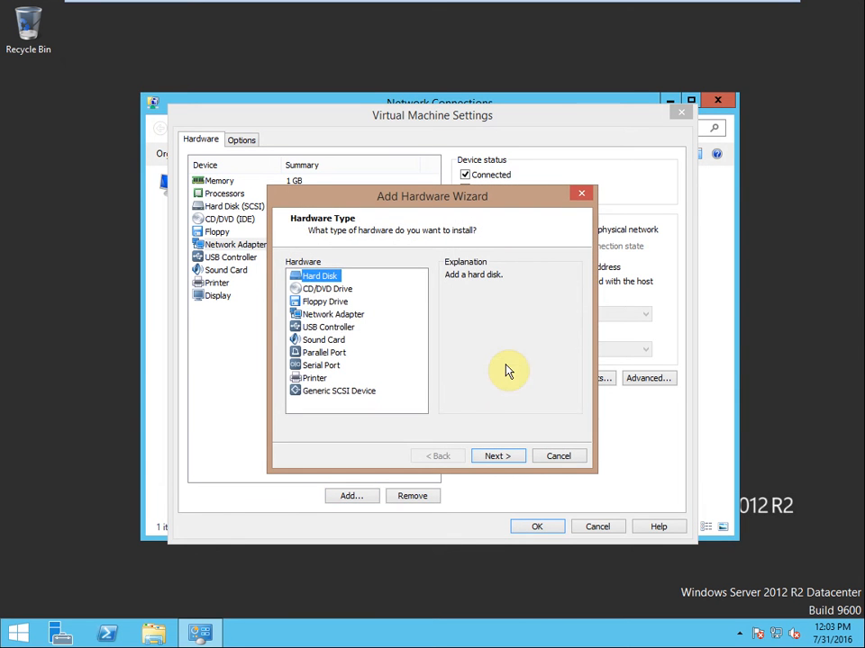
left_click(344, 315)
left_click(495, 455)
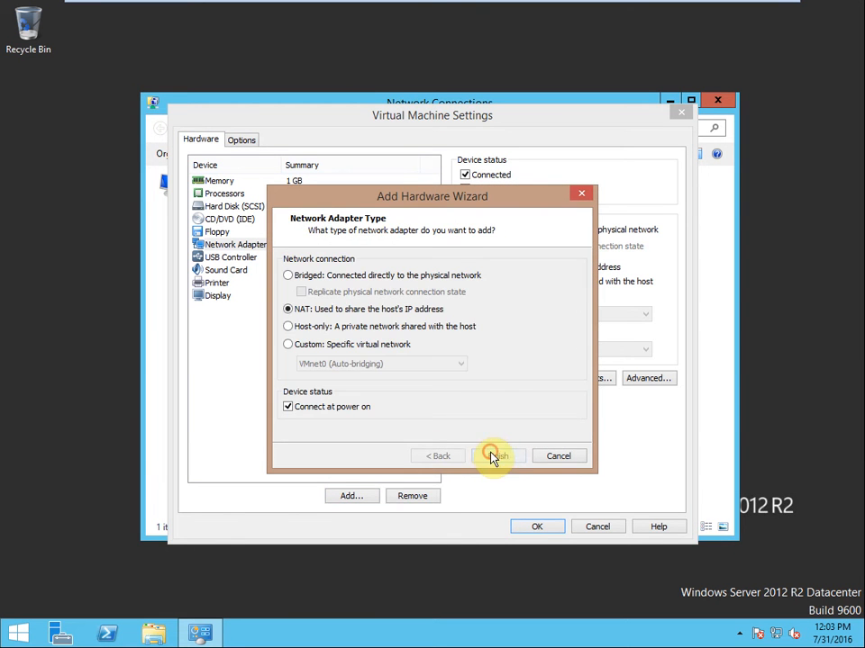
left_click(290, 327)
left_click(495, 458)
left_click(221, 245)
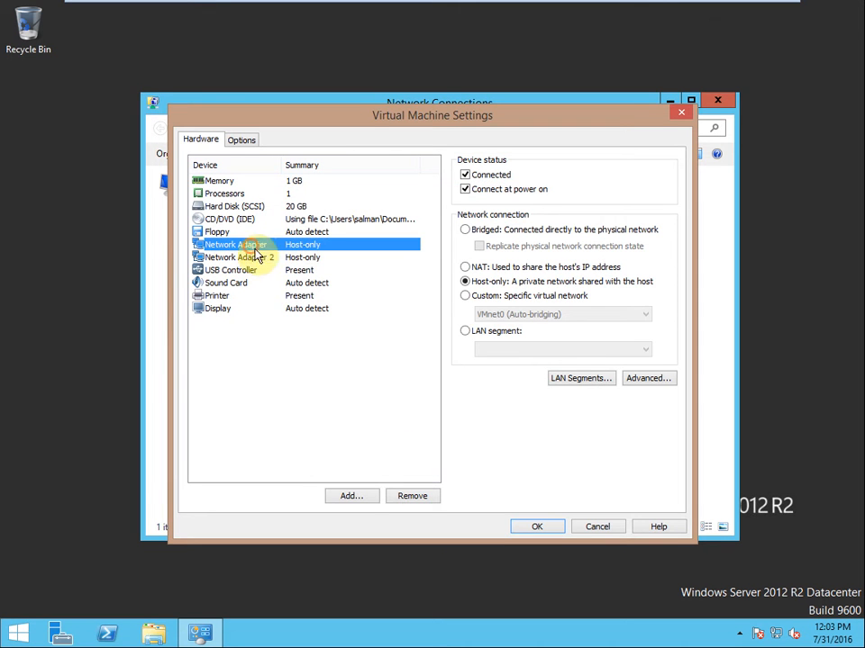
left_click(354, 501)
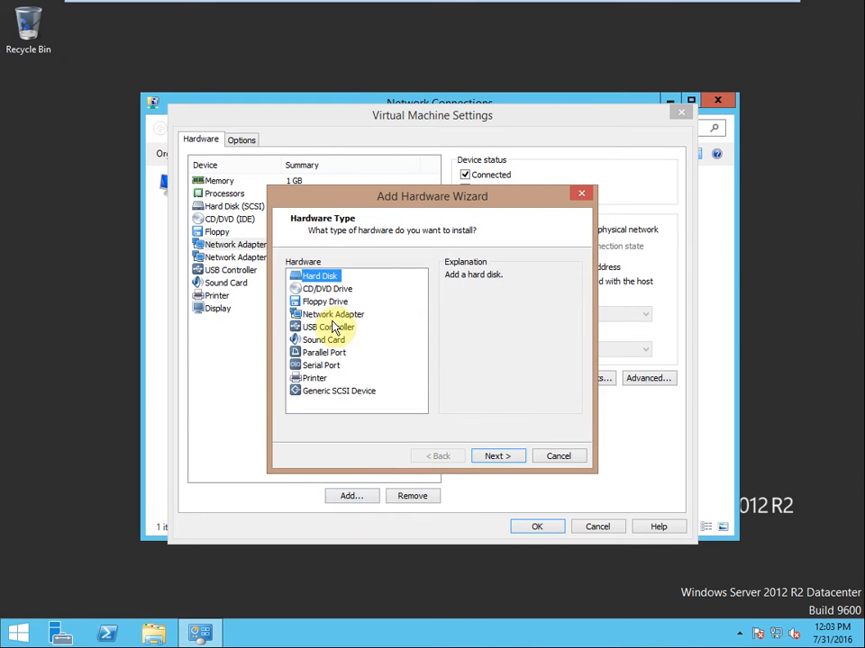
left_click(335, 318)
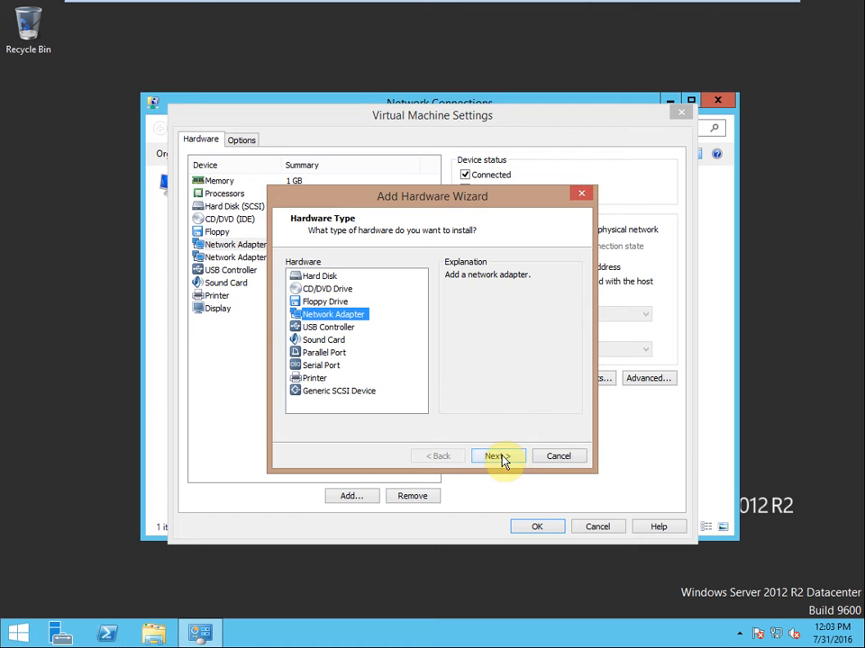
left_click(567, 458)
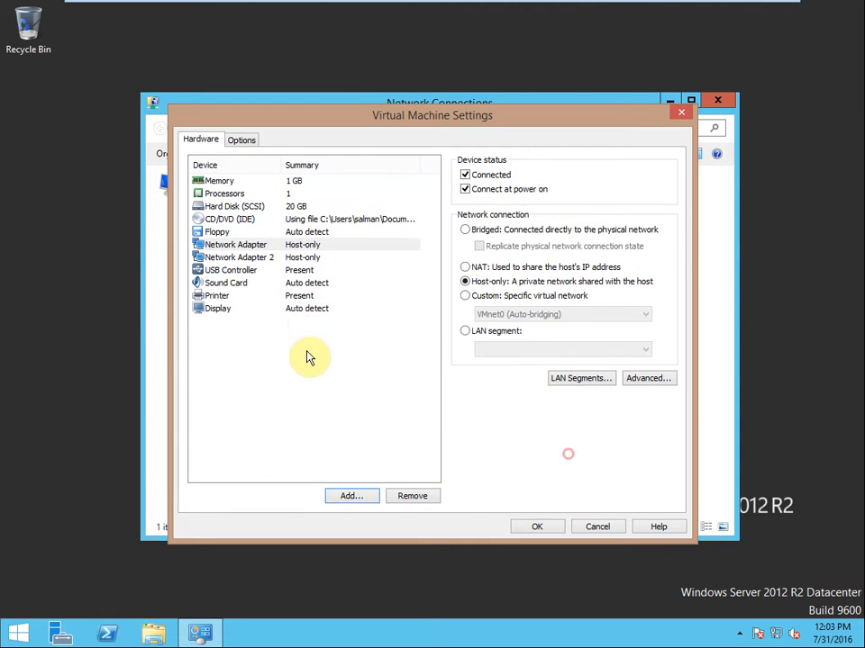
left_click(599, 529)
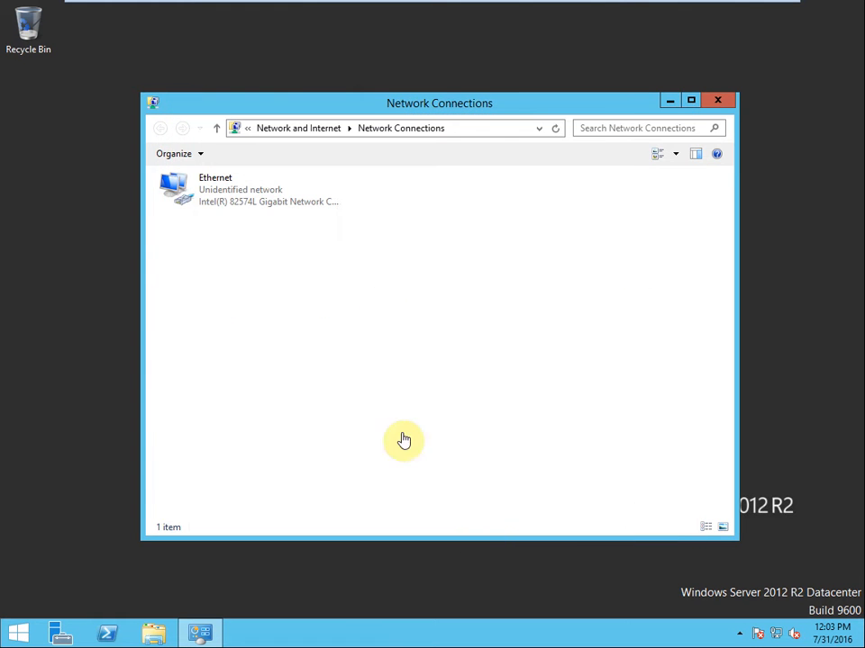
- Add a second network adapter with a Host-only connection to the Win2012-AD virtual machine and apply the settings
mouse_move(222, 5)
left_click(183, 32)
left_click(256, 239)
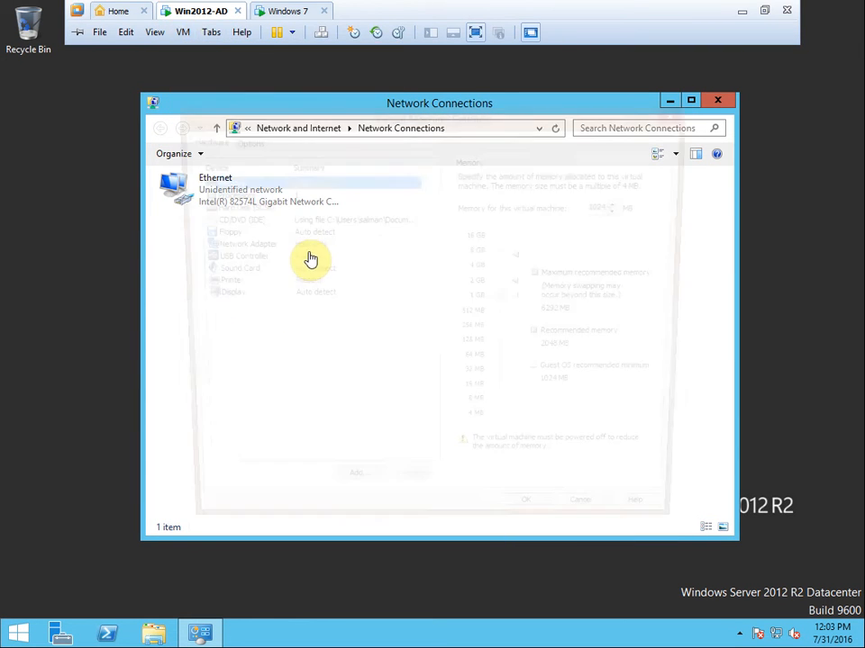
left_click(245, 246)
left_click(351, 496)
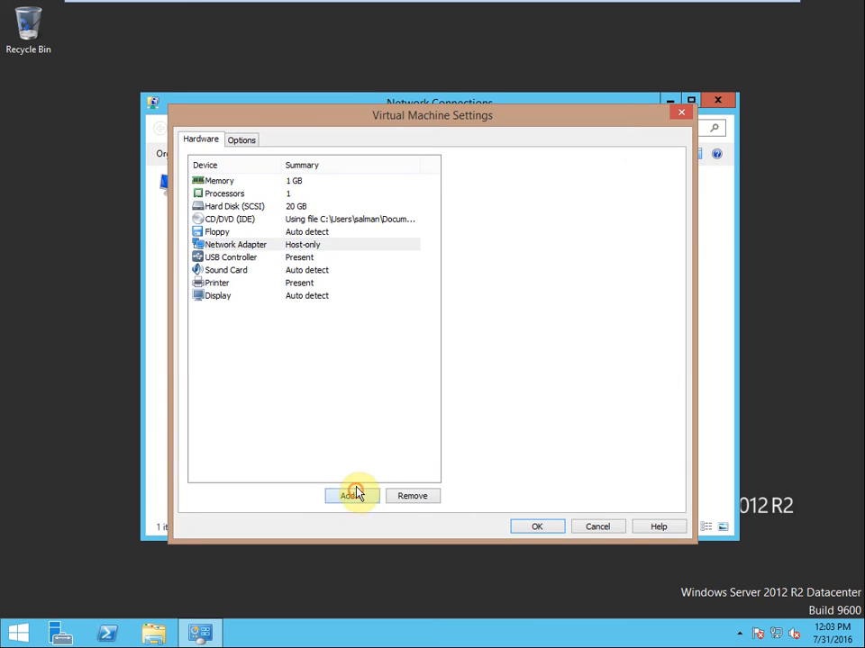
left_click(337, 316)
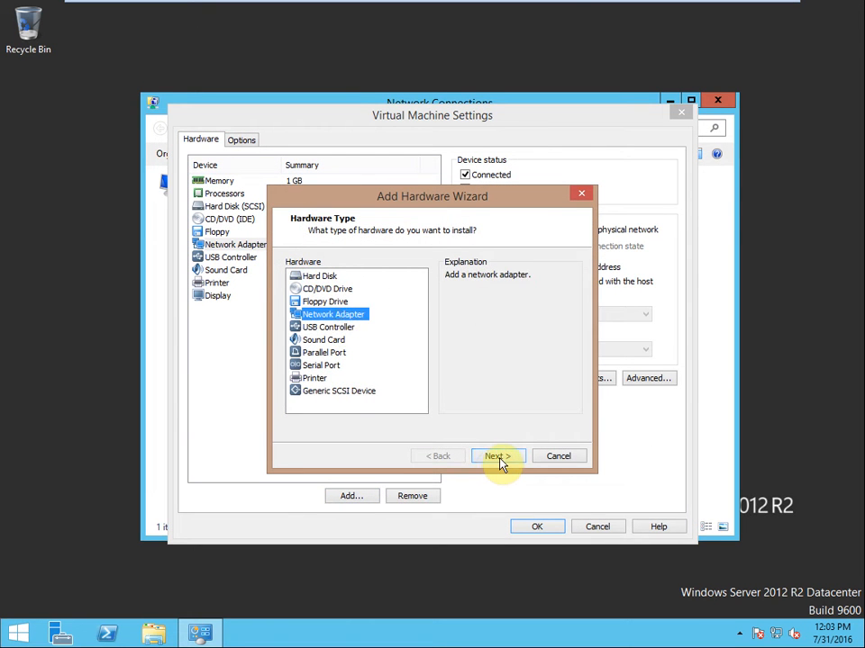
left_click(498, 456)
left_click(353, 326)
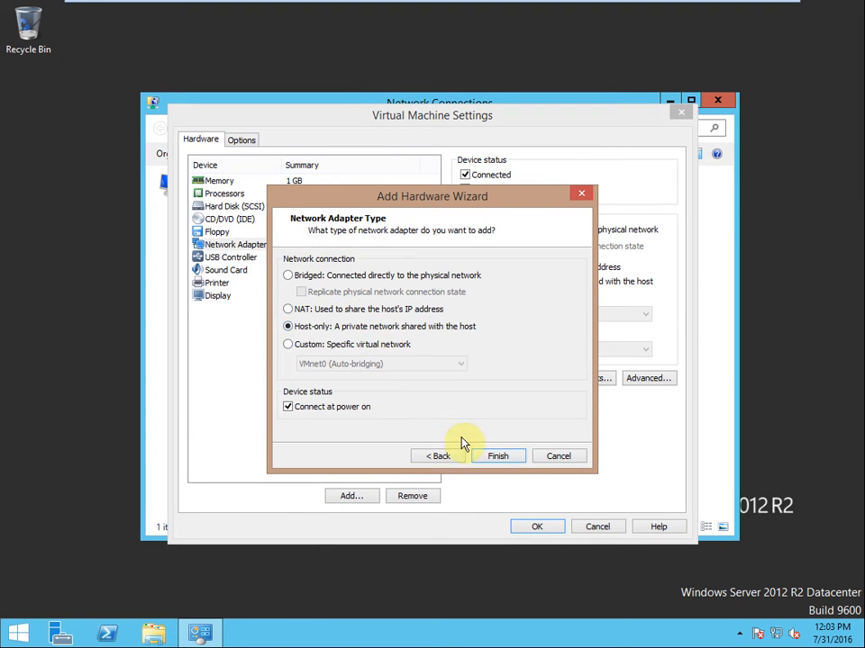
left_click(488, 456)
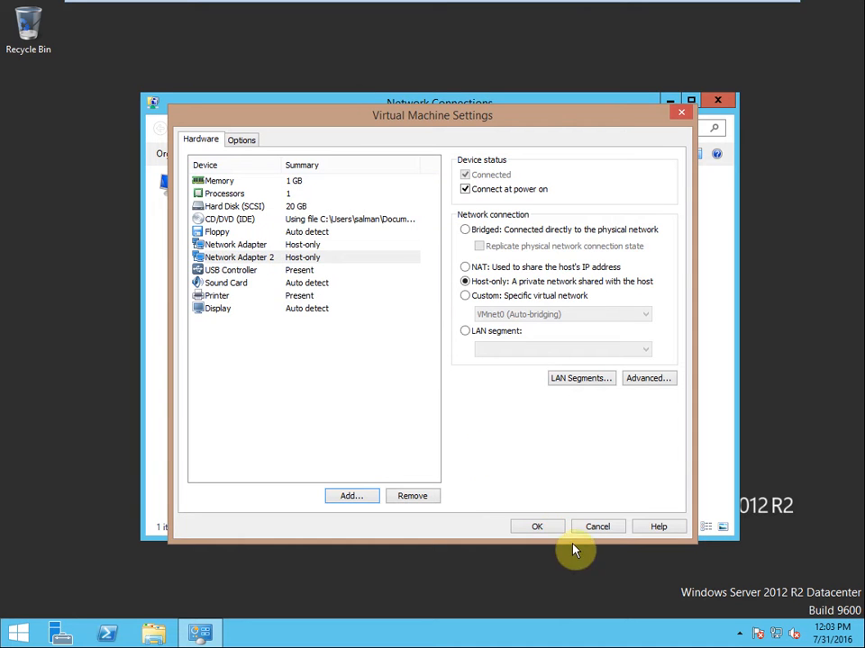
left_click(553, 527)
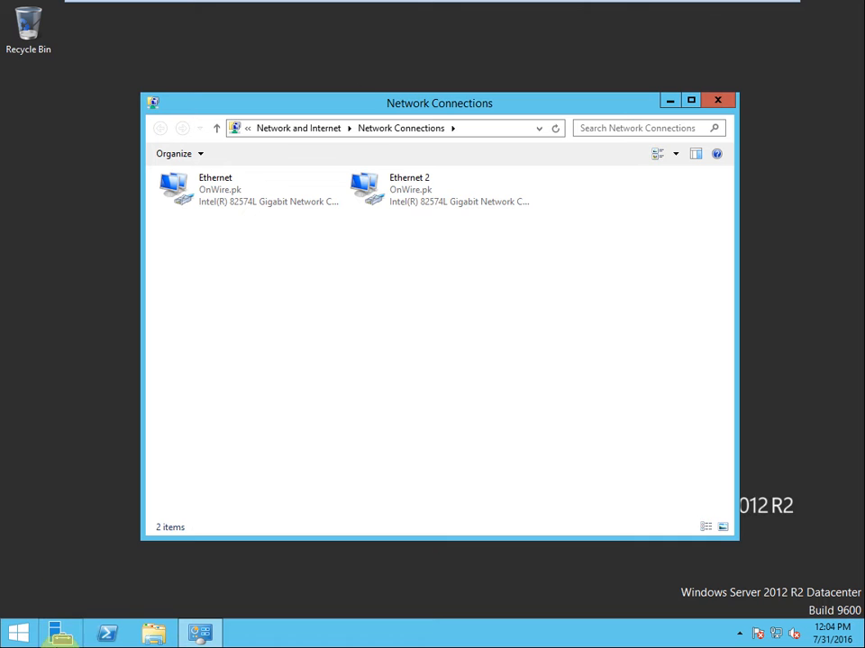
- Launch Server Manager by running servermanager
left_click(60, 635)
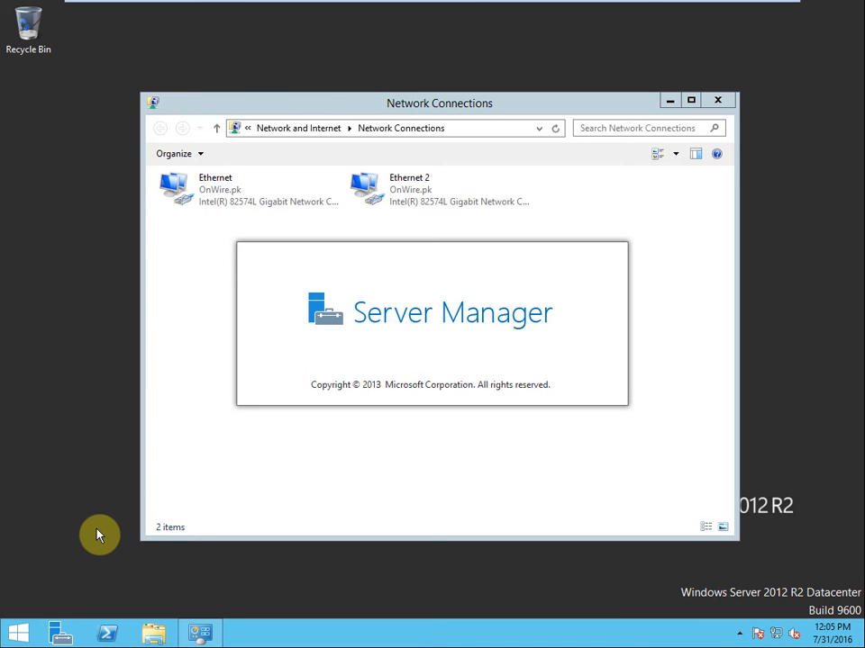
key("super+r")
type("se")
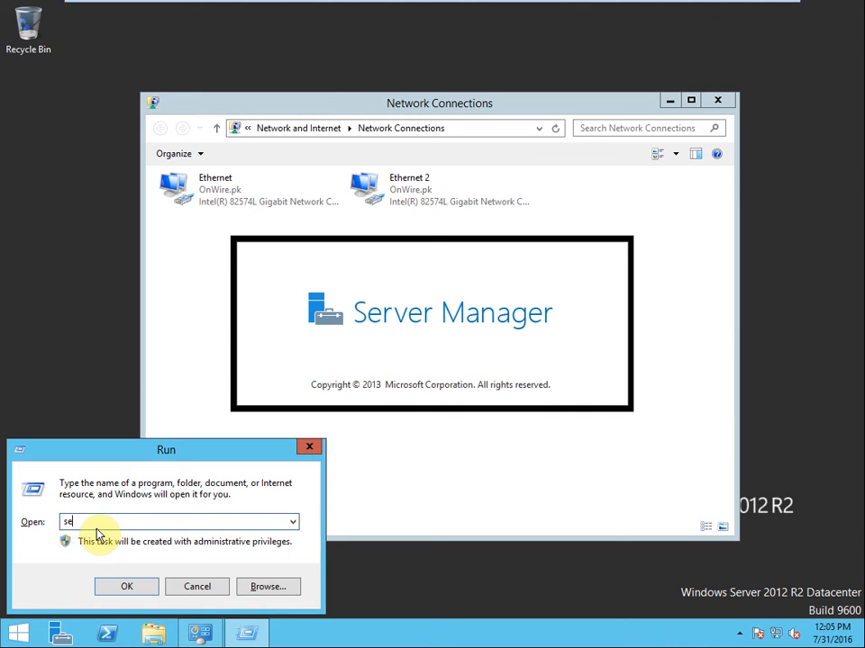
type("rvermana")
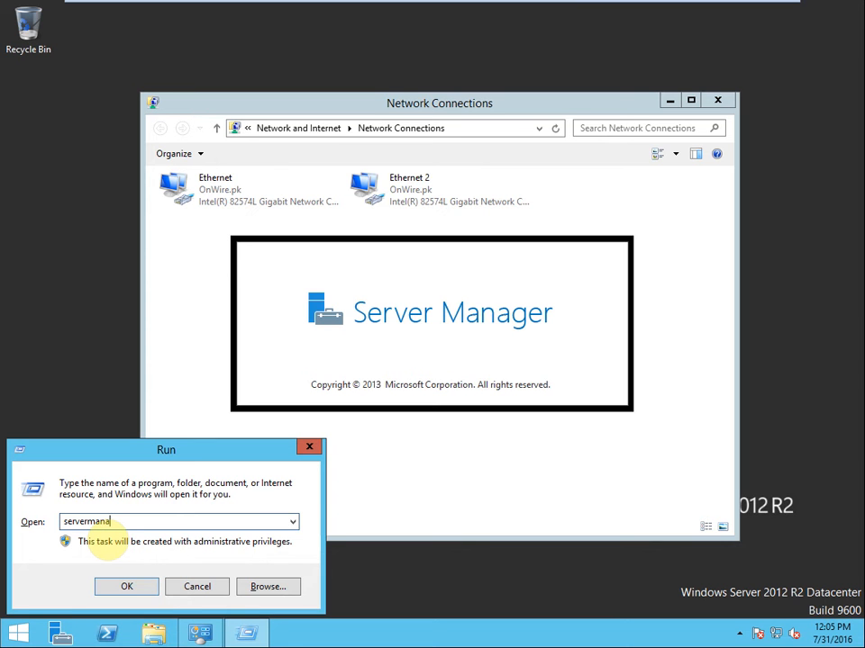
type("ger")
key("Return")
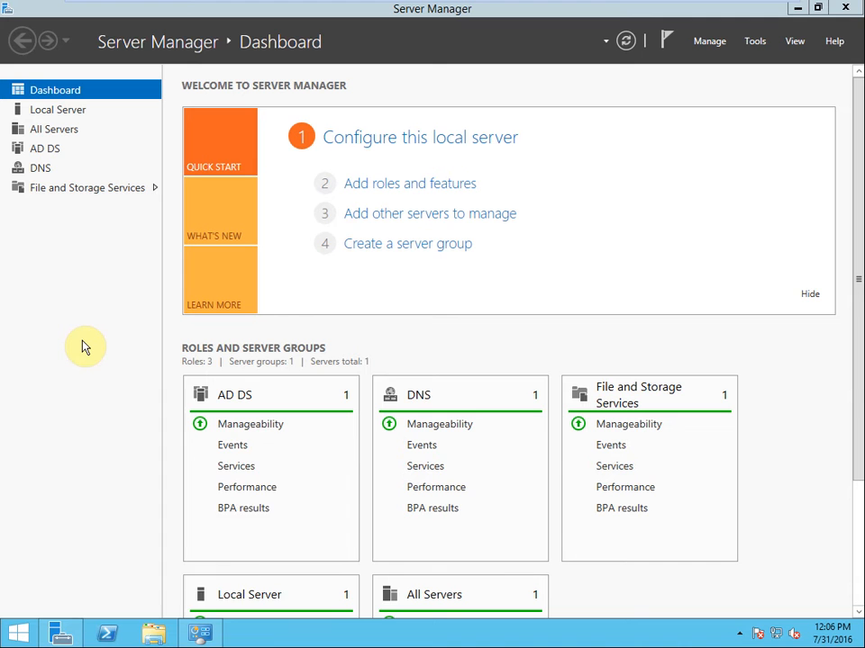
- Run dsa.msc, expand the OnWire.pk domain in Active Directory Users and Computers, and close the console
key("super+r")
type("dsa")
key("Down")
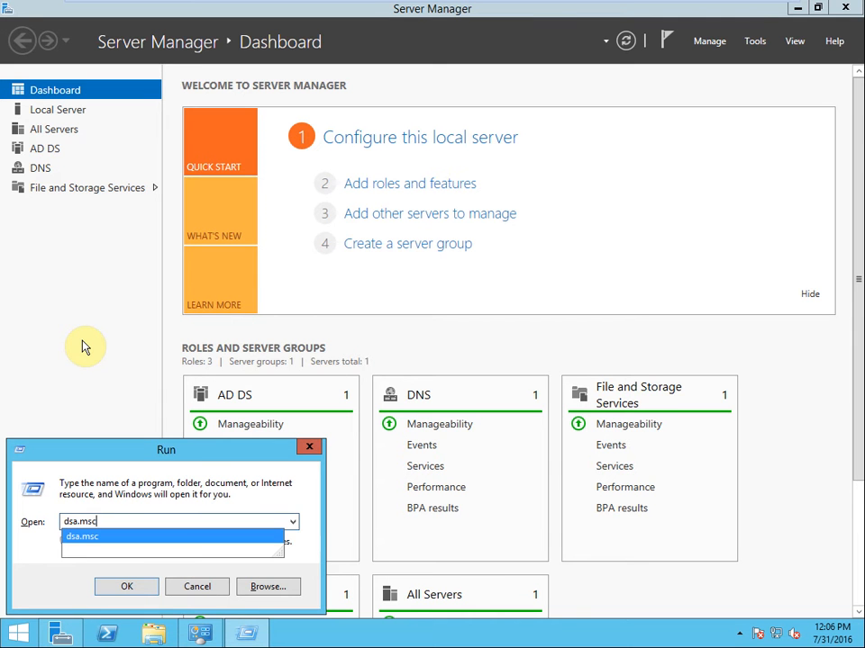
key("Return")
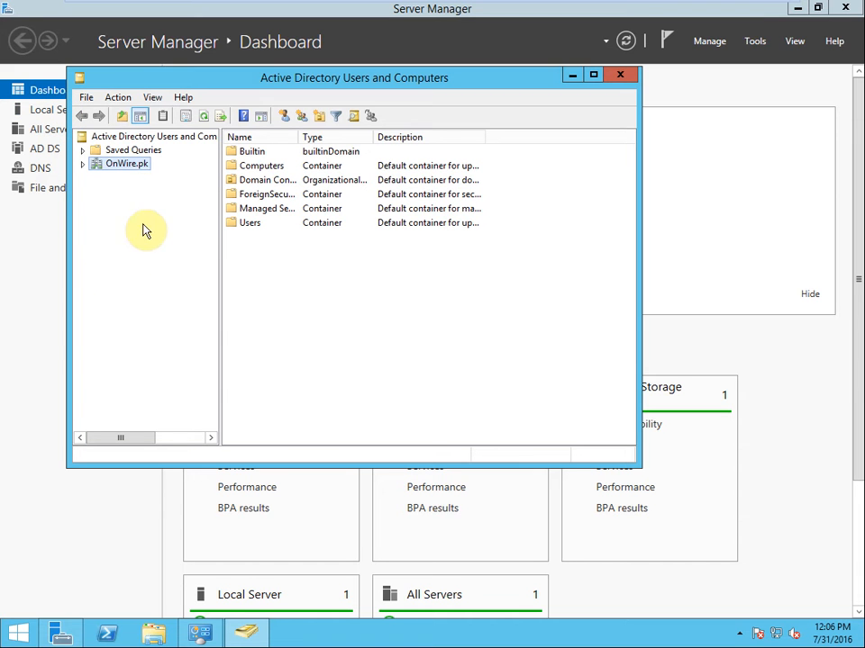
left_click(82, 165)
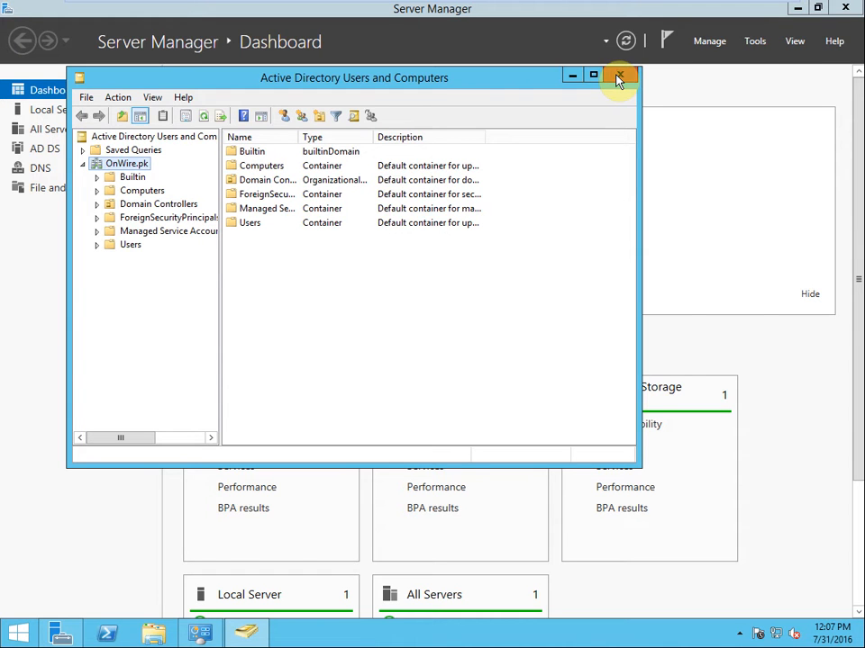
left_click(619, 78)
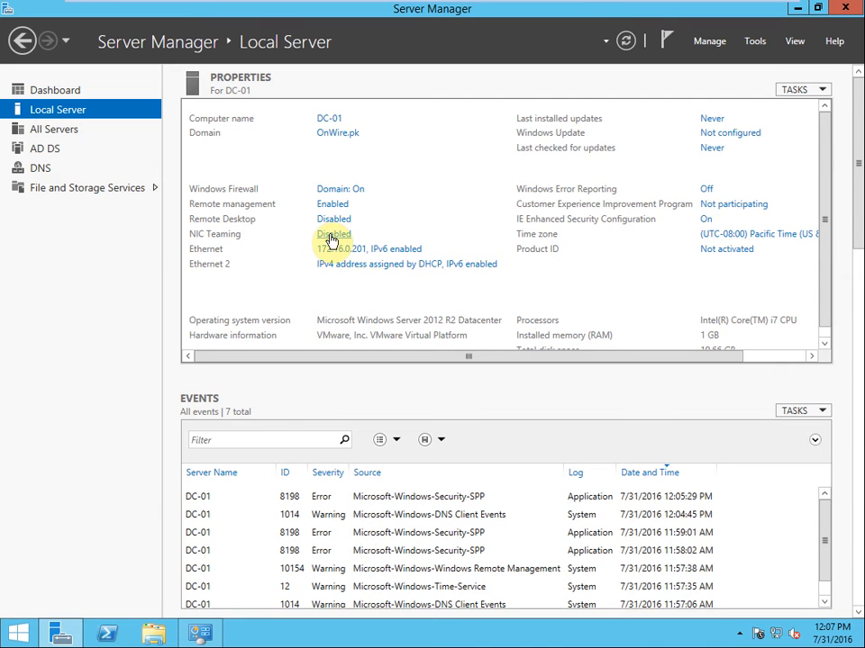
- Look up the Configure NIC Teaming command for DC-01 under All Servers, and return to the Local Server properties
left_click(69, 136)
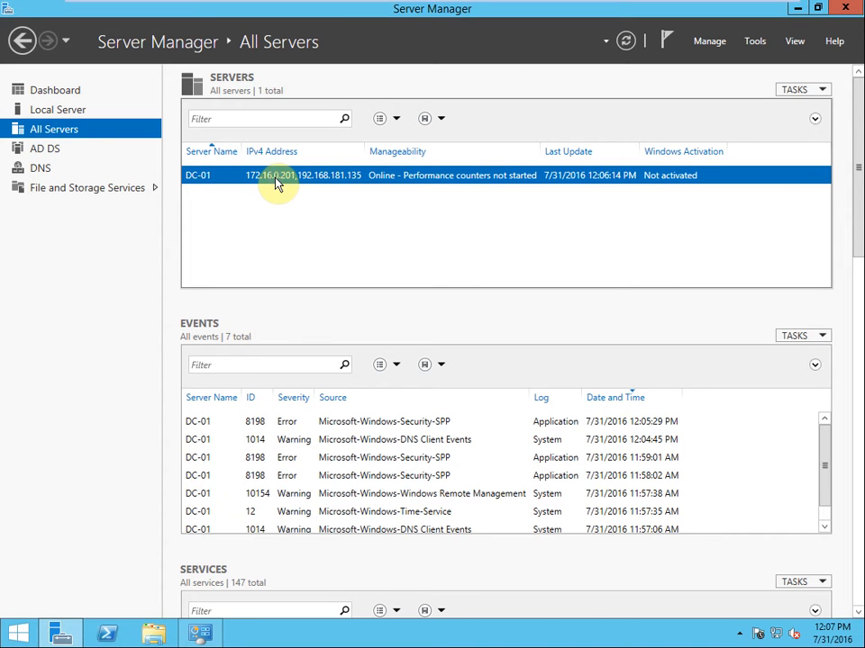
right_click(277, 183)
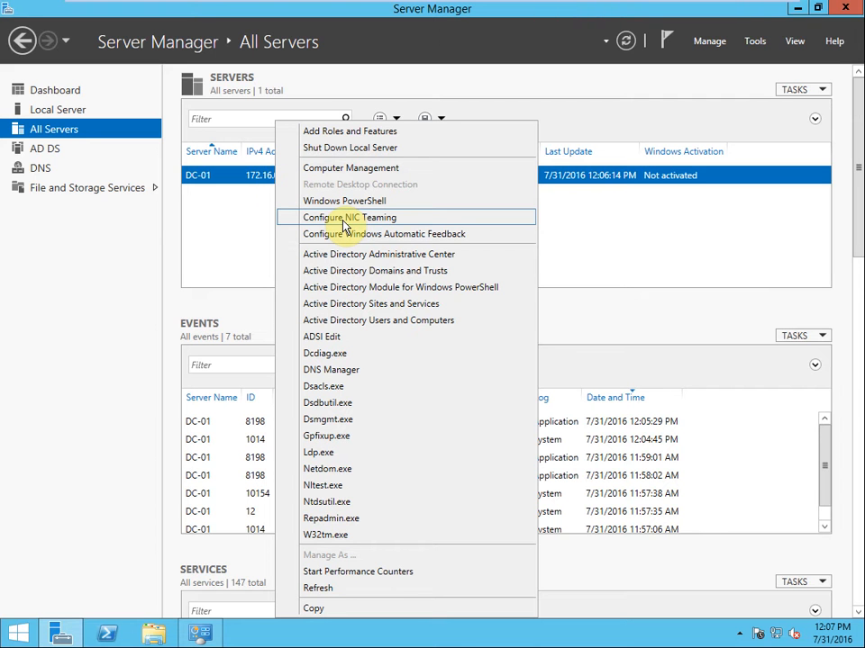
left_click(253, 232)
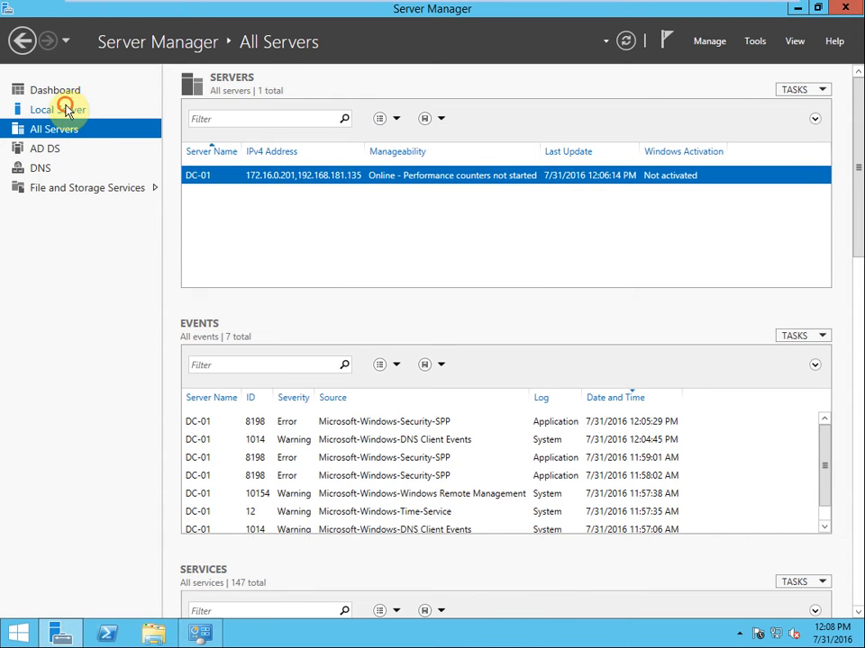
left_click(67, 110)
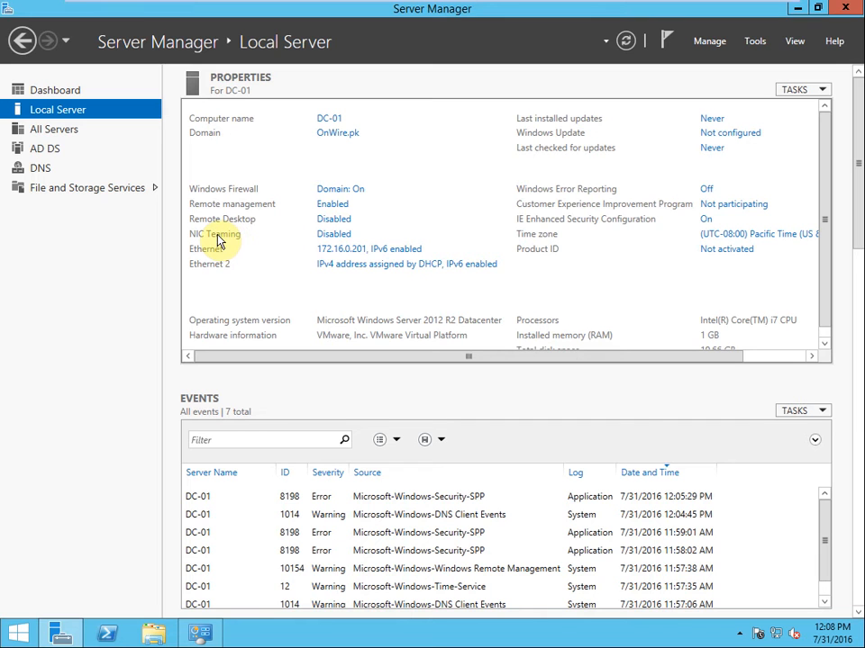
- Open NIC Teaming from the Local Server properties and define a new team named DC-01 with member adapters Ethernet and Ethernet 2
left_click(336, 236)
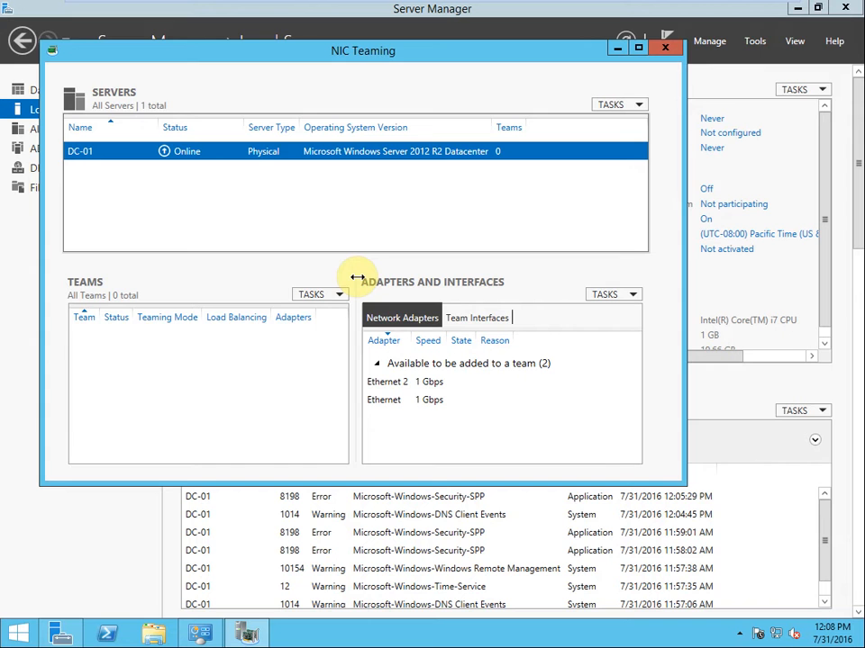
left_click(338, 64)
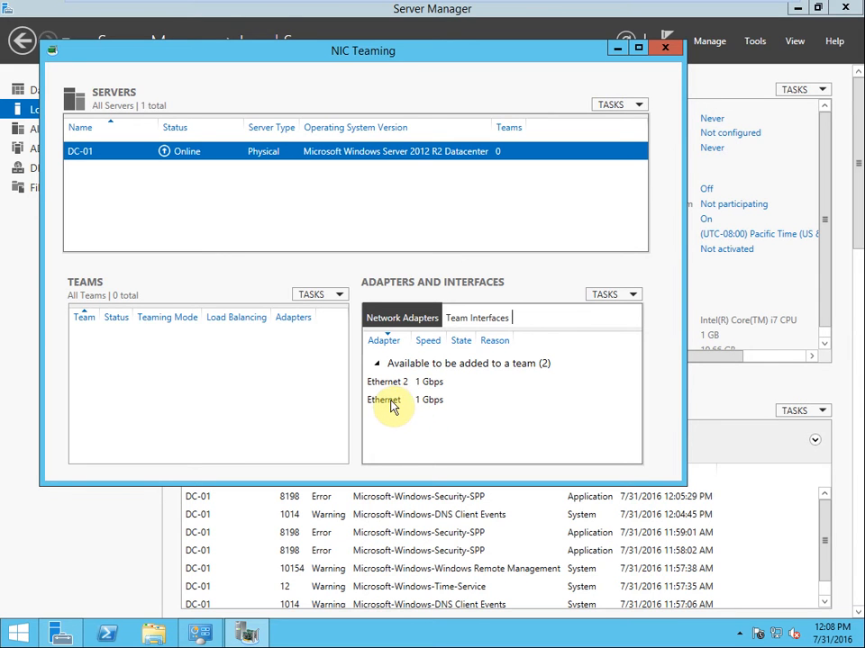
left_click(340, 298)
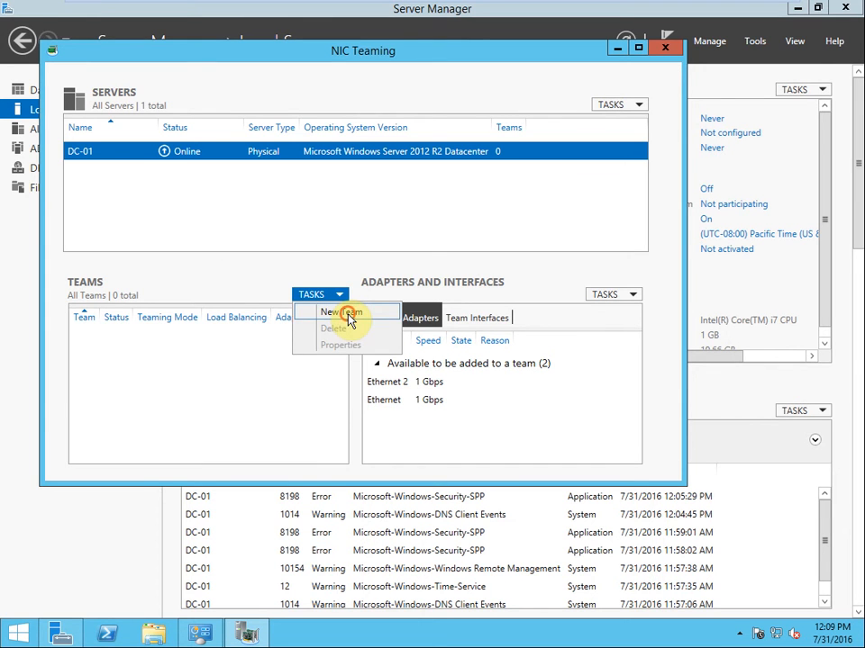
left_click(350, 322)
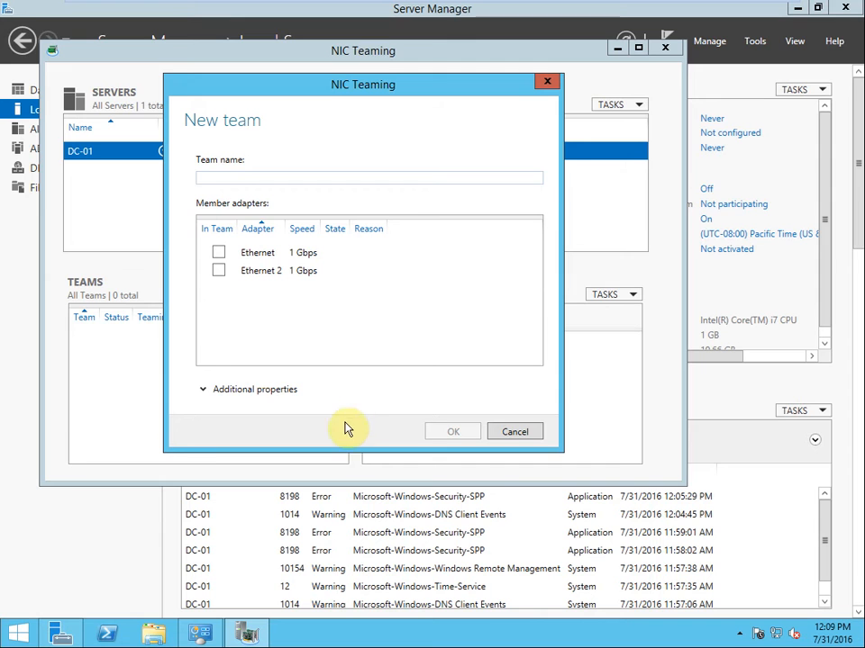
left_click(231, 178)
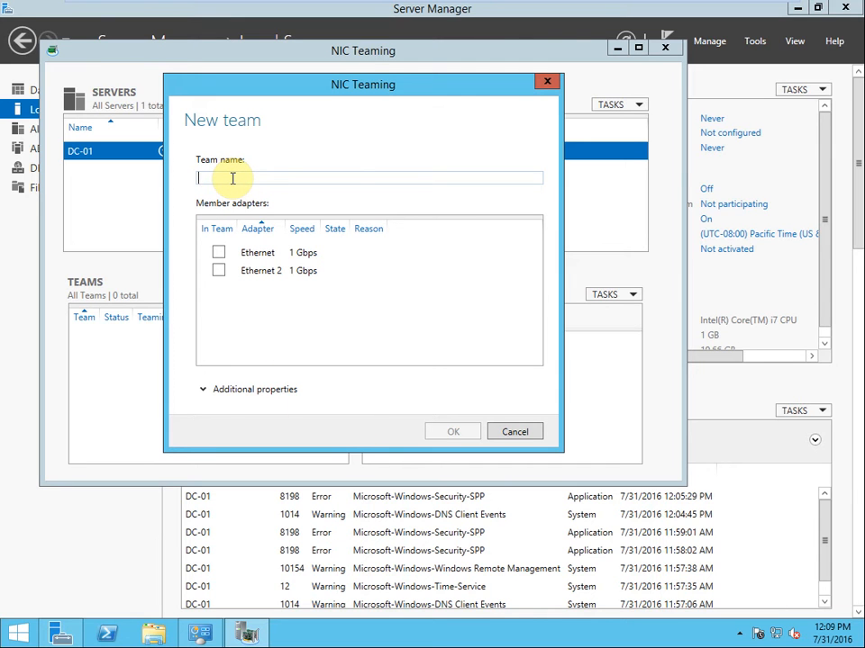
type("D")
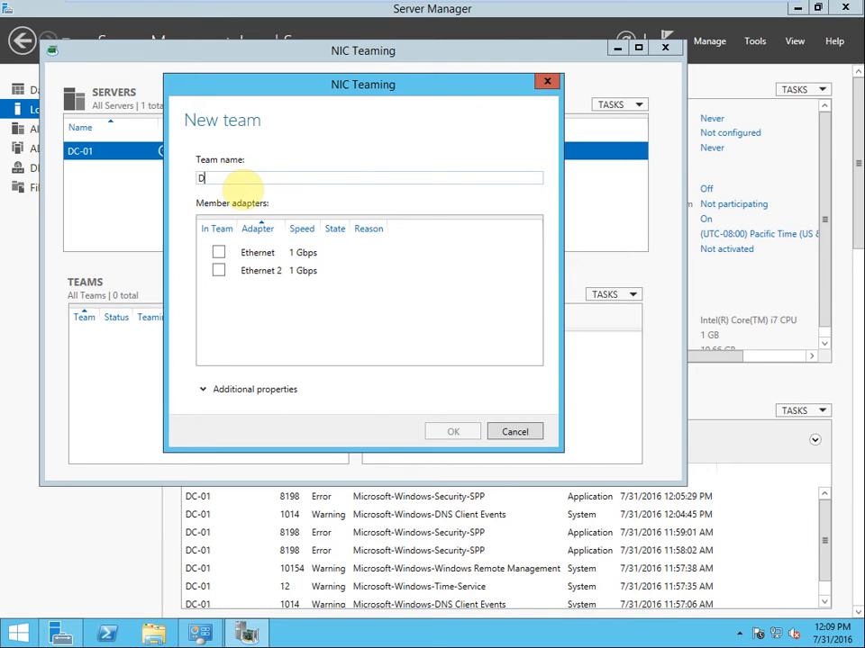
type("C-01")
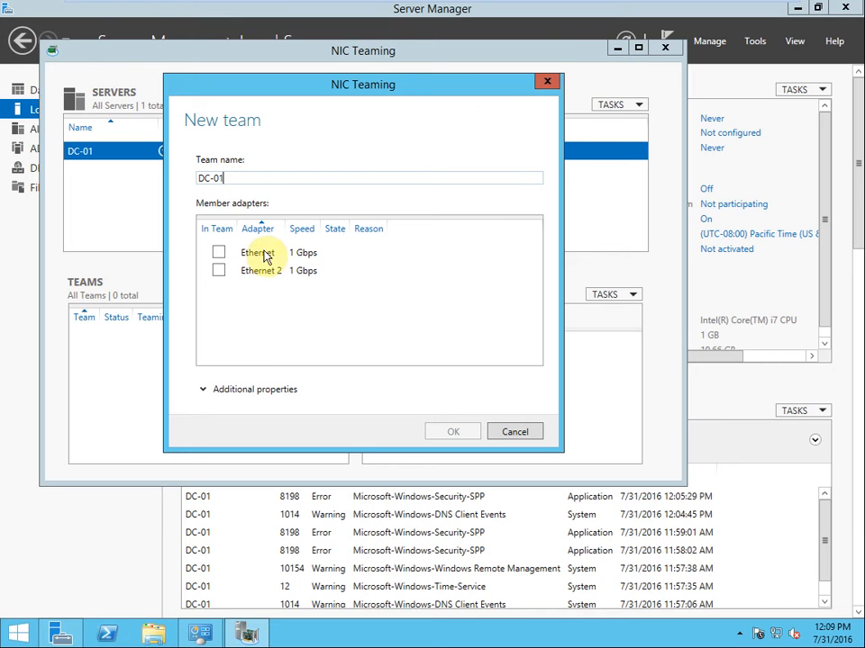
left_click(218, 252)
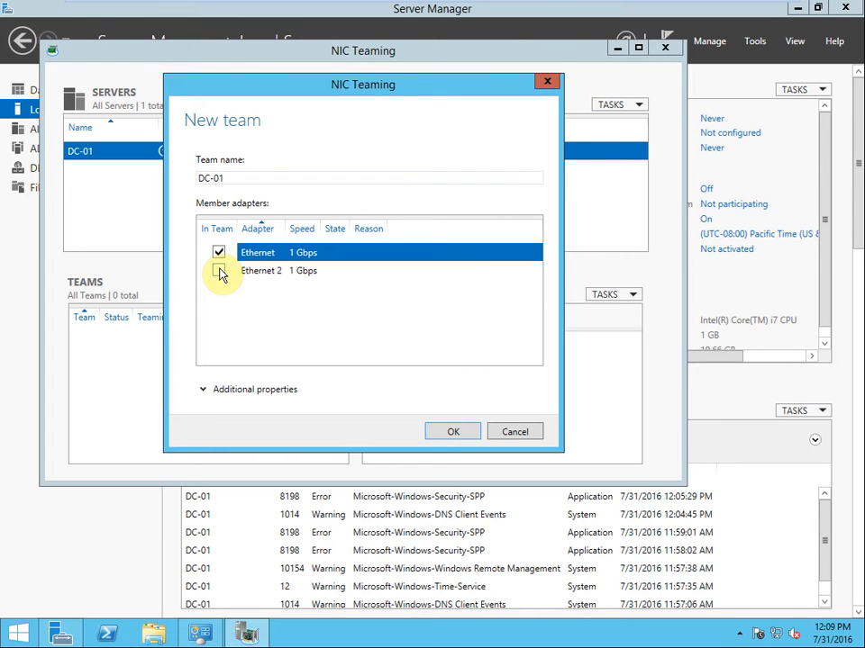
left_click(219, 272)
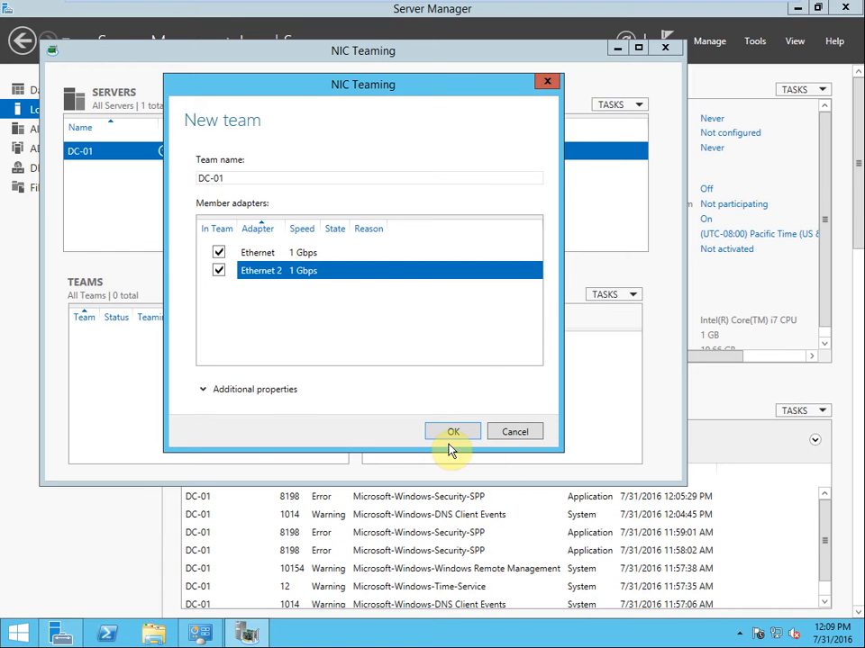
- Review the teaming mode and standby adapter options, keep Switch Independent, Dynamic and None (all adapters Active), and create the team
left_click(204, 392)
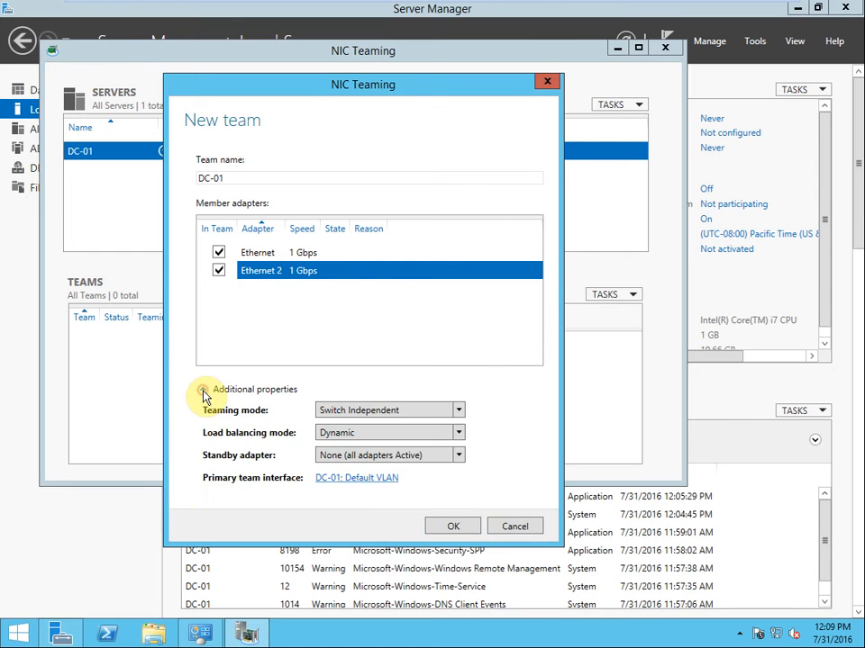
left_click(461, 416)
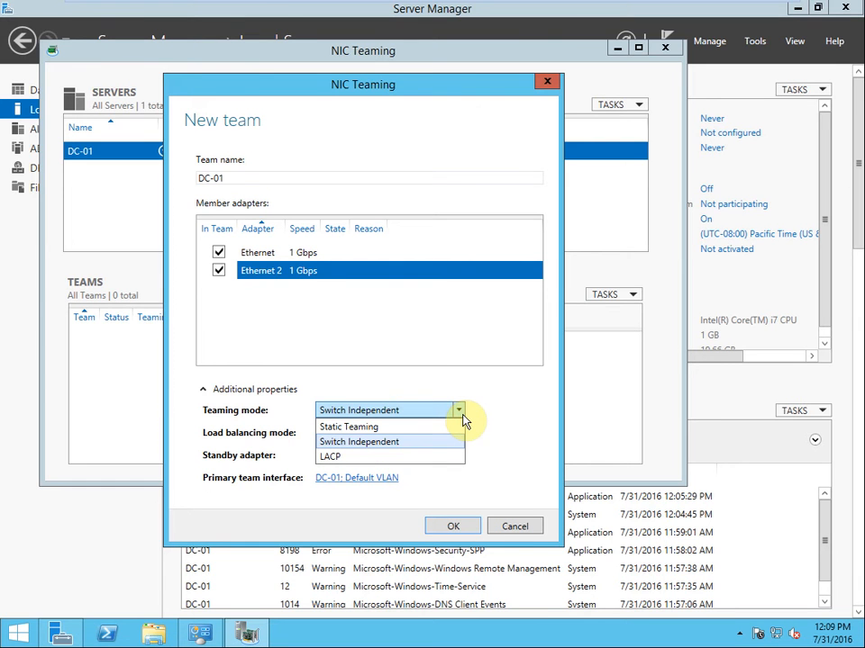
left_click(462, 414)
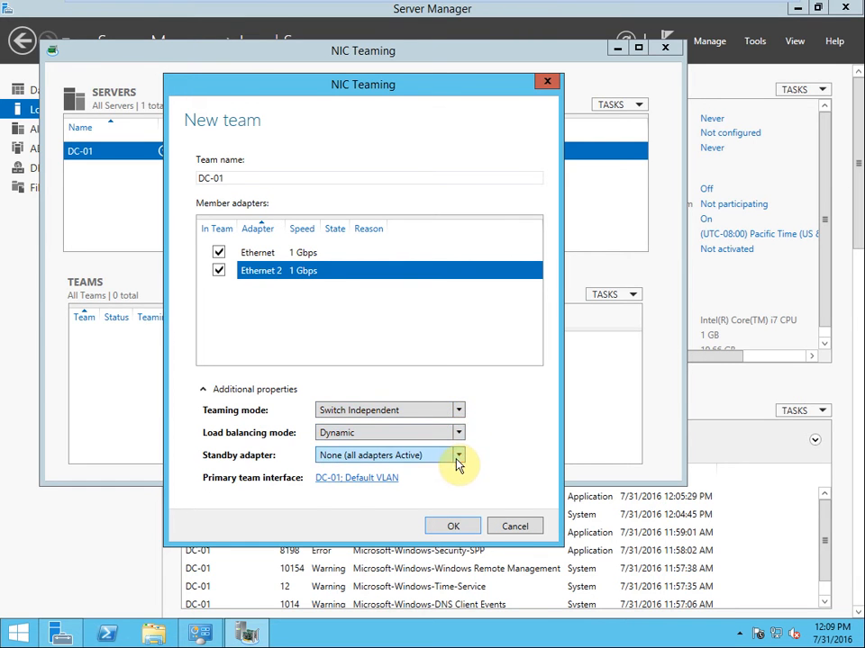
left_click(457, 457)
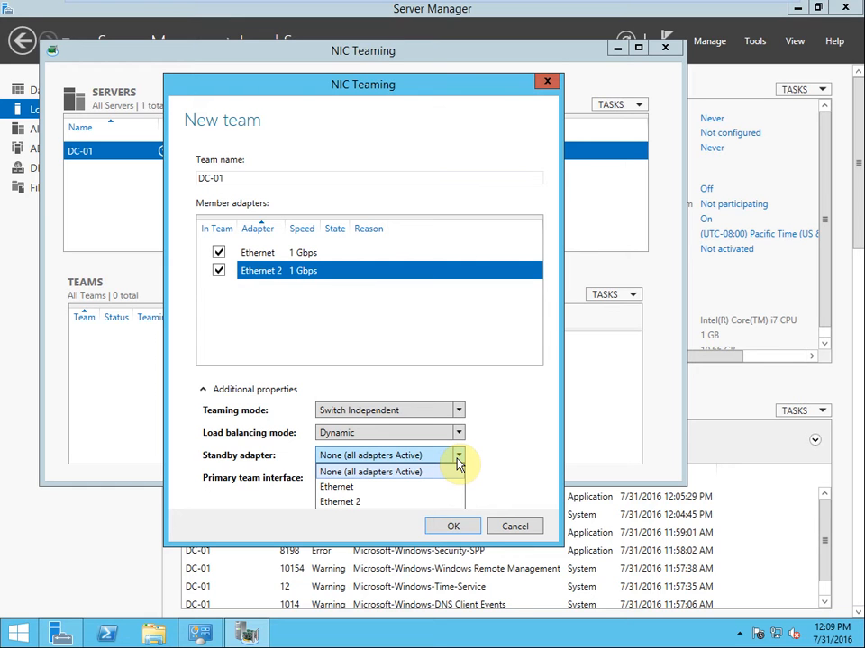
left_click(459, 461)
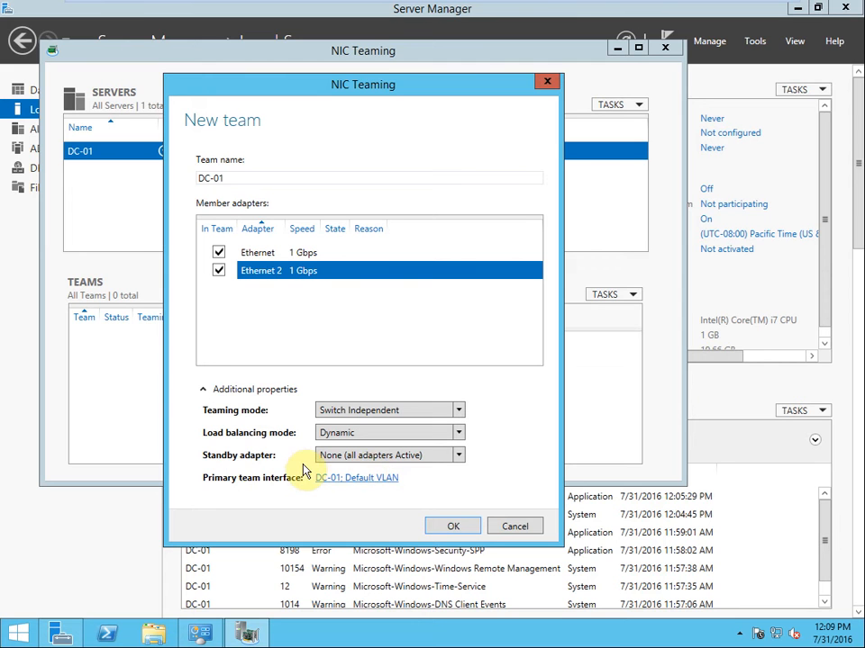
left_click(472, 528)
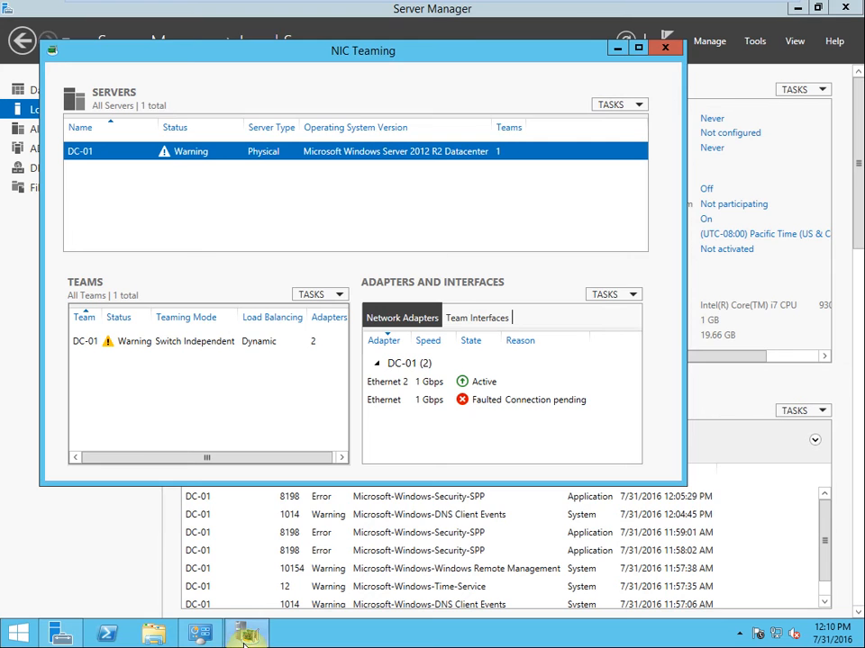
- Check the new DC-01 team in Network Connections, the Local Server properties and the NIC Teaming window
left_click(205, 635)
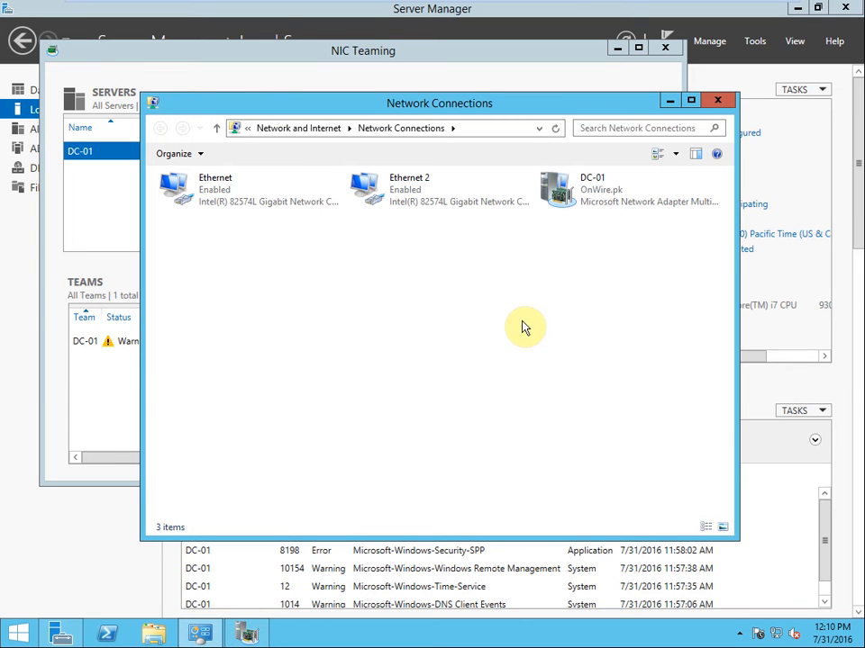
left_click(58, 251)
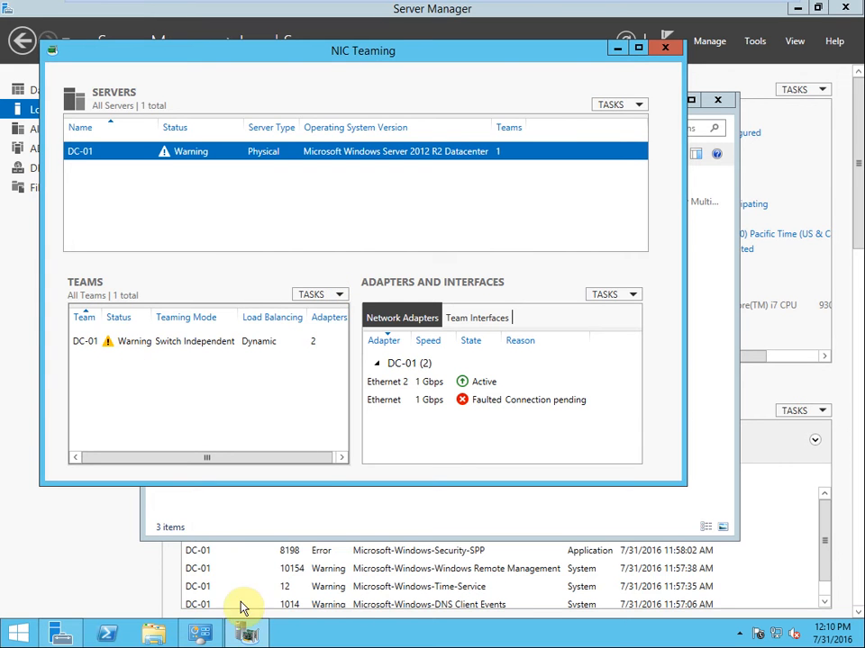
left_click(247, 633)
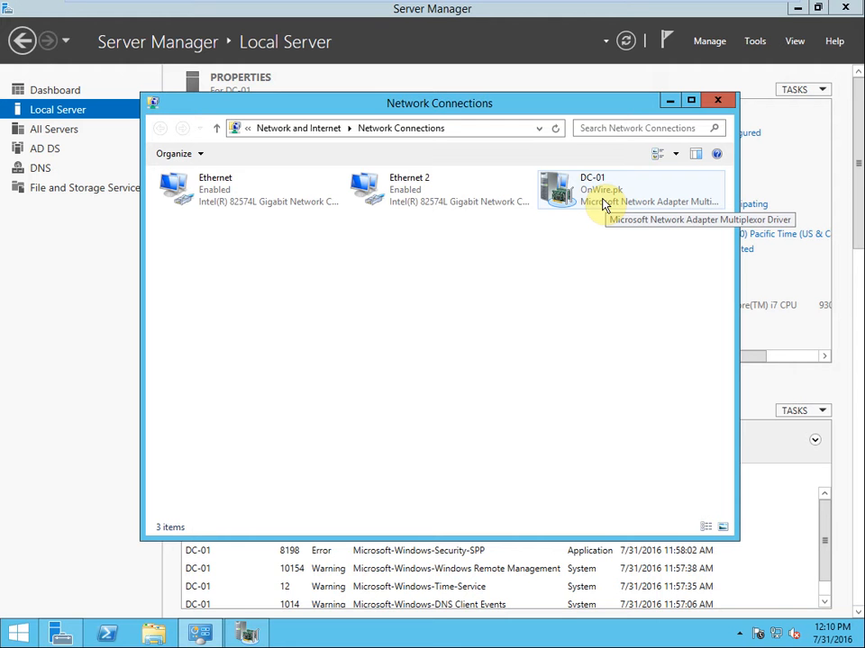
left_click(43, 253)
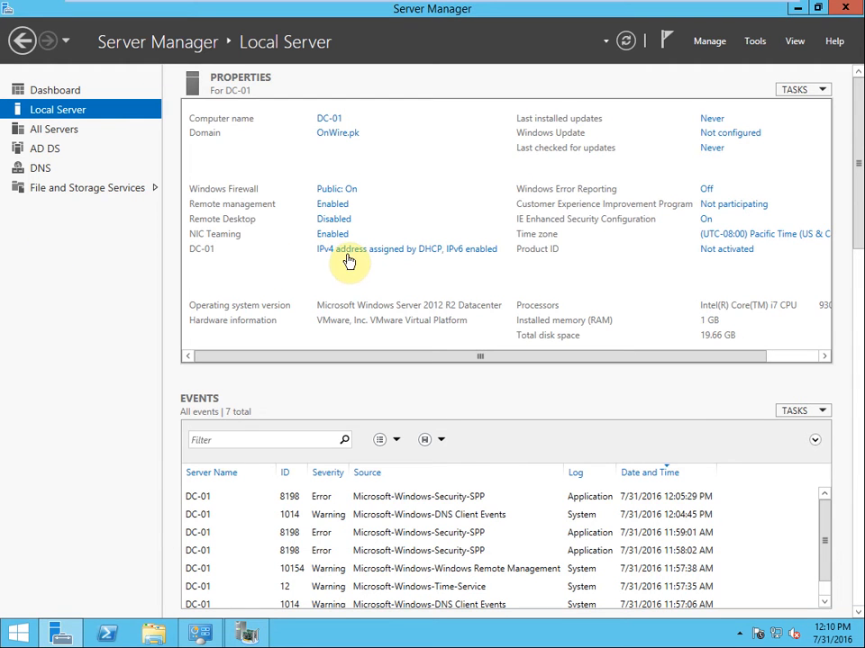
key("super")
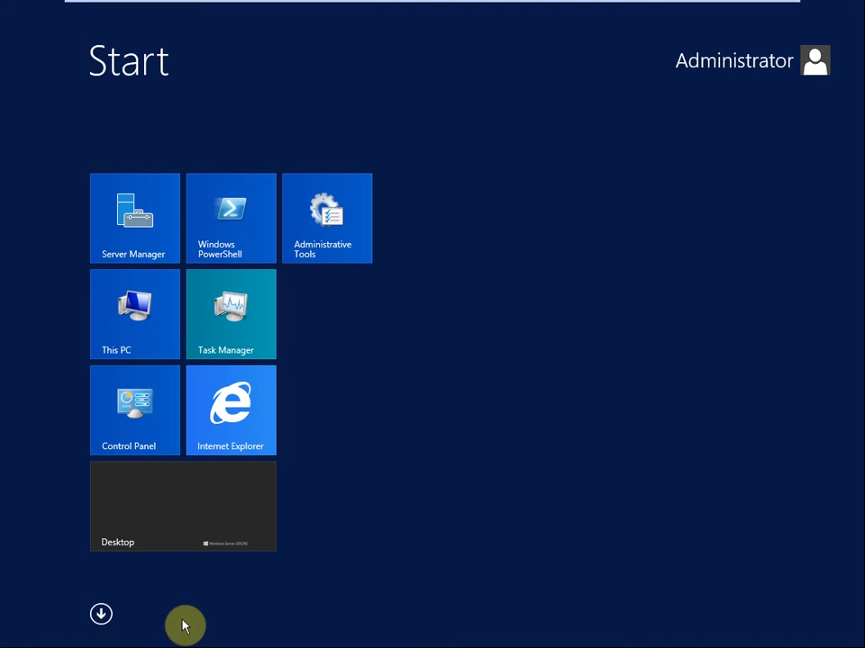
left_click(139, 336)
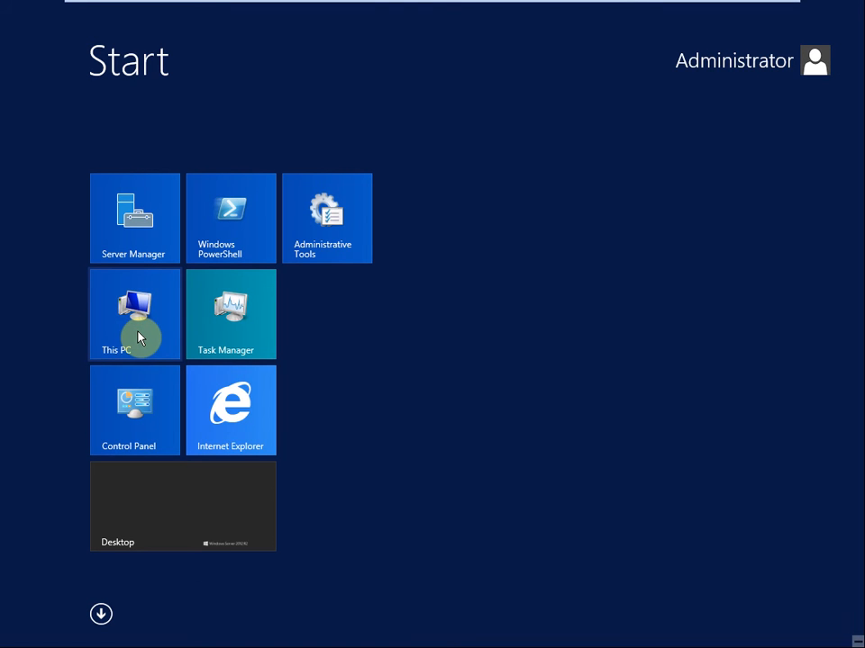
left_click(248, 636)
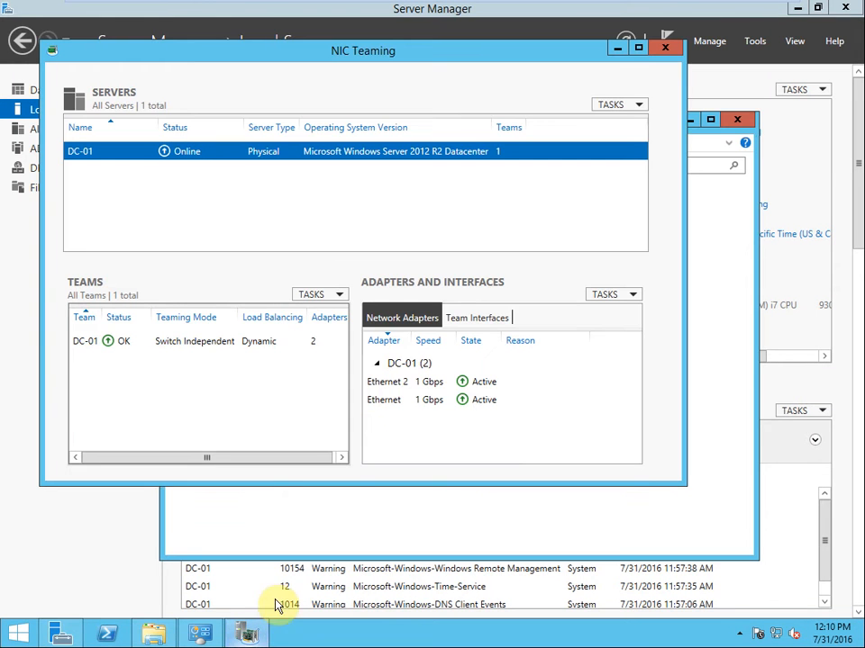
left_click(495, 515)
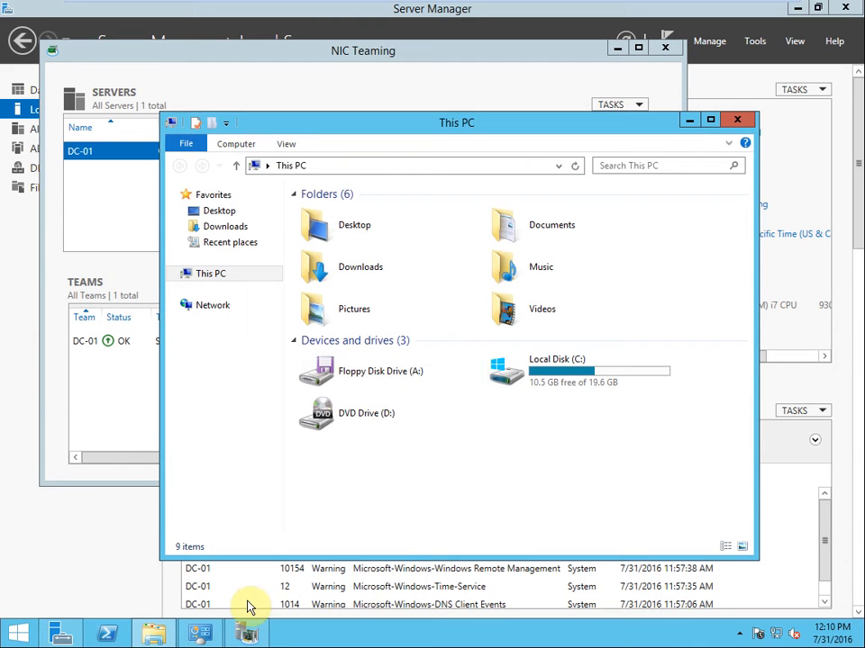
- Open the Internet Protocol Version 4 (TCP/IPv4) properties of the DC-01 team adapter in Network Connections
left_click(567, 190)
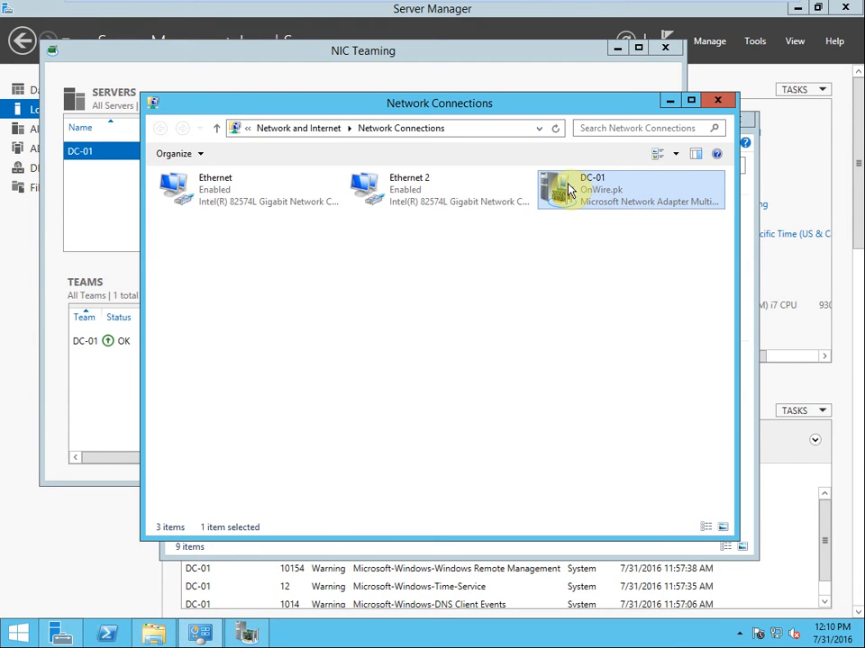
right_click(567, 190)
left_click(636, 324)
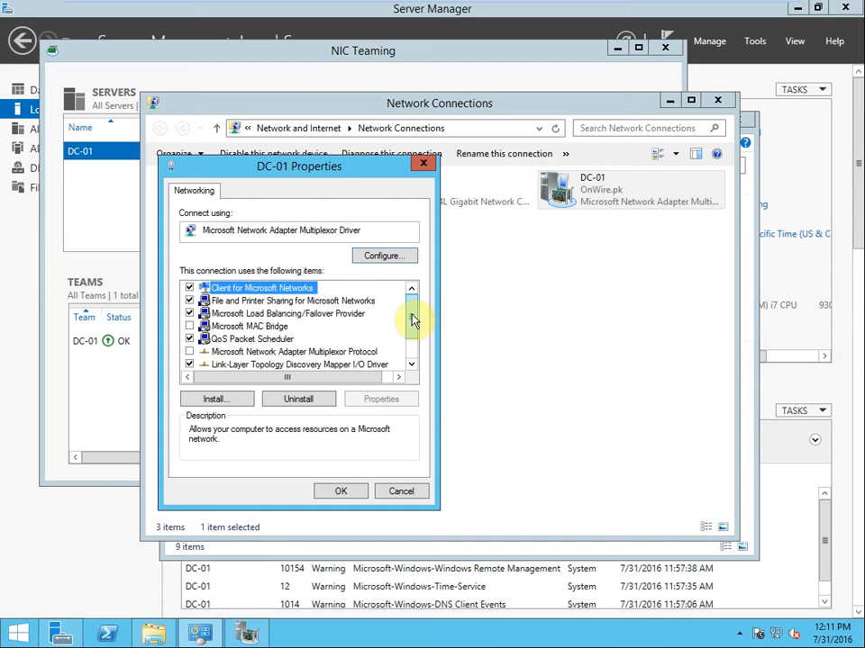
left_click_drag(412, 320, 408, 360)
left_click(294, 365)
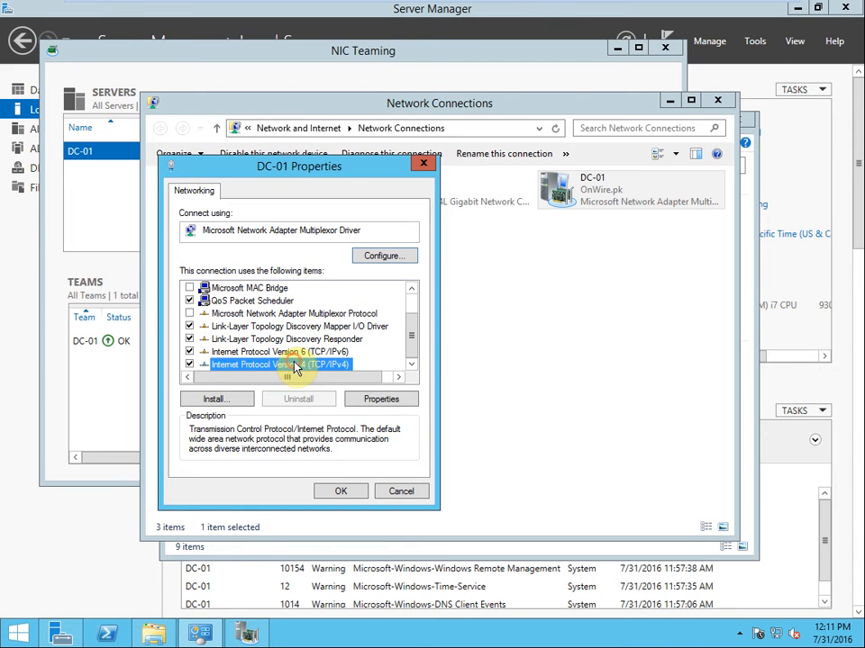
left_click(381, 399)
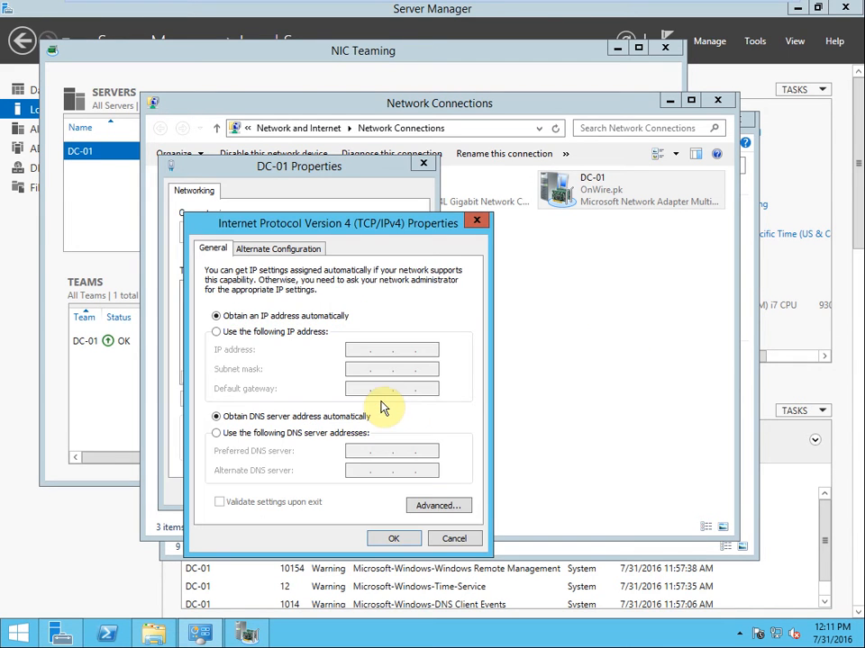
- Assign the DC-01 team adapter static IP address 172.16.0.201, subnet mask 255.255.0.0 and preferred DNS server 172.16.0.201, and close its properties
left_click(258, 332)
left_click(353, 350)
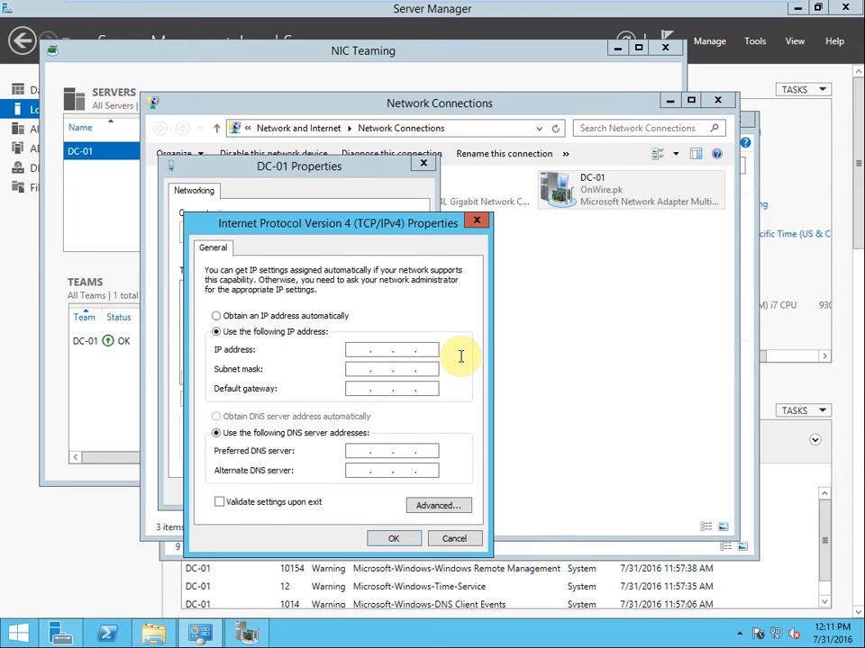
type("172 . 16 . 0 . 201")
key("Tab")
key("Tab")
key("Tab")
key("Tab")
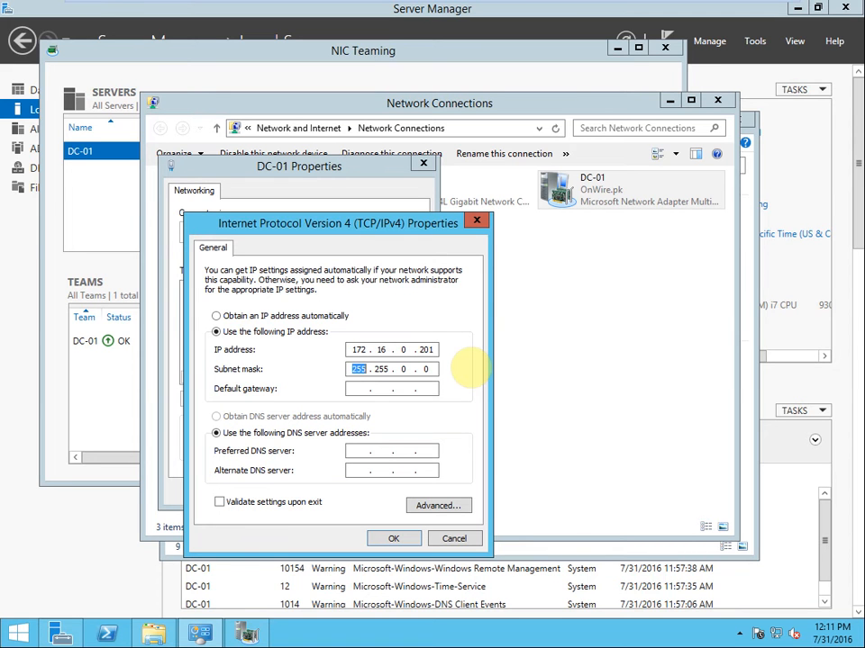
type("172 . 16 . 0 . 201")
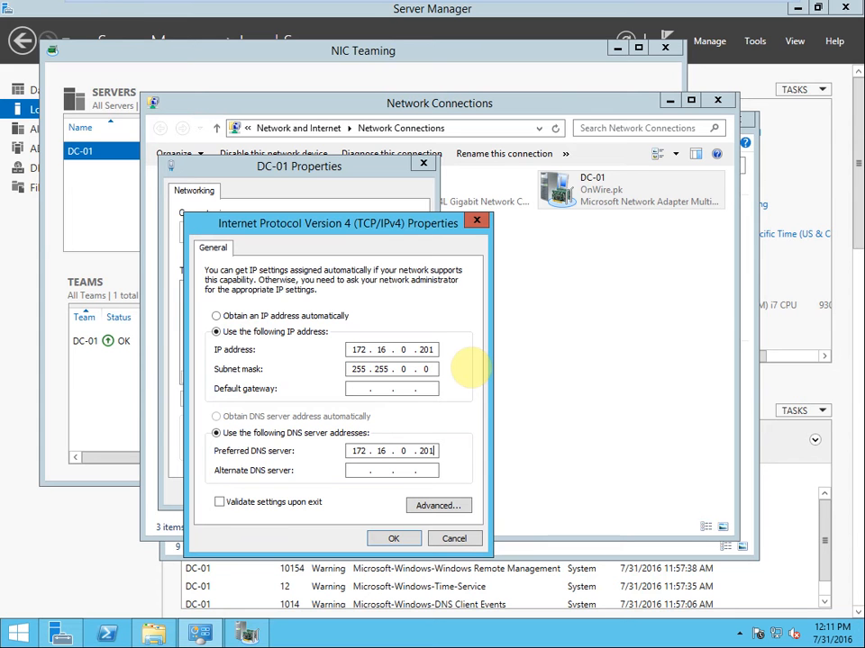
left_click(392, 540)
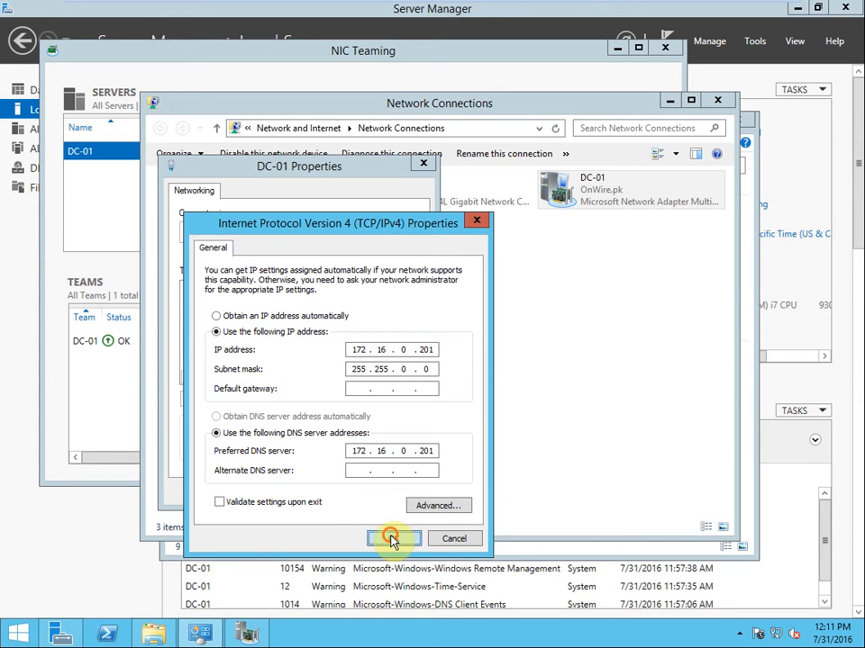
left_click(340, 492)
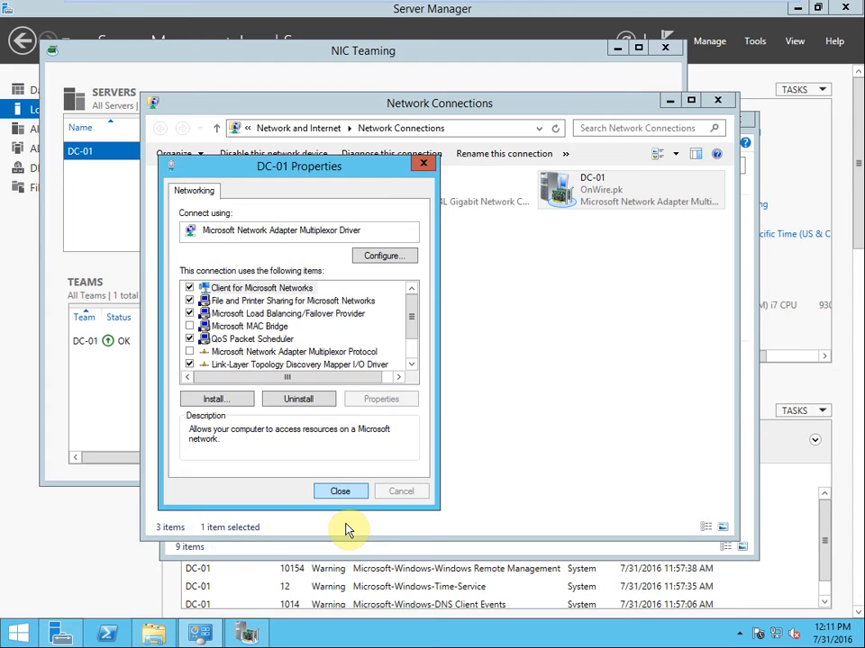
key("Return")
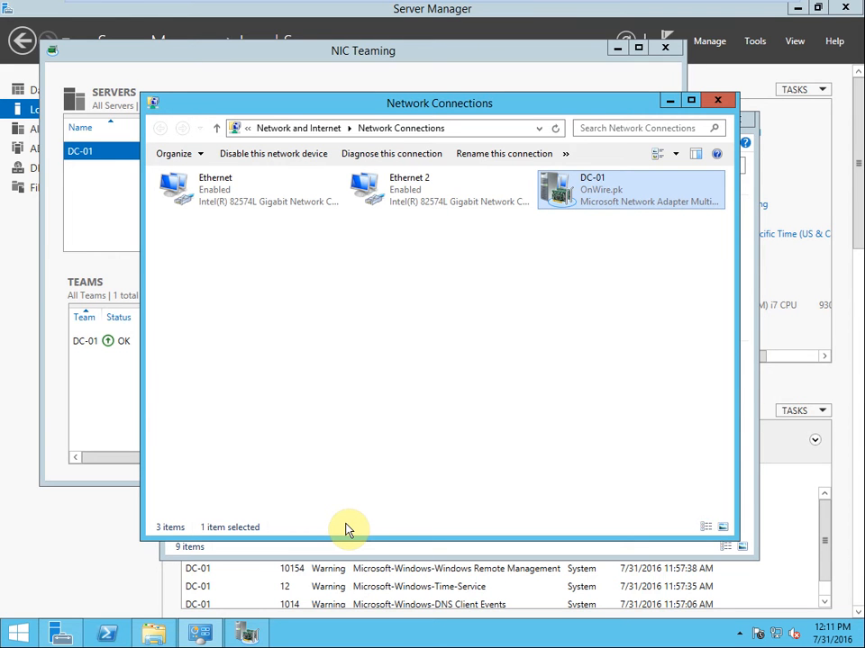
- Examine which protocols are enabled in the properties of the teamed Ethernet adapter, then close them
double_click(615, 194)
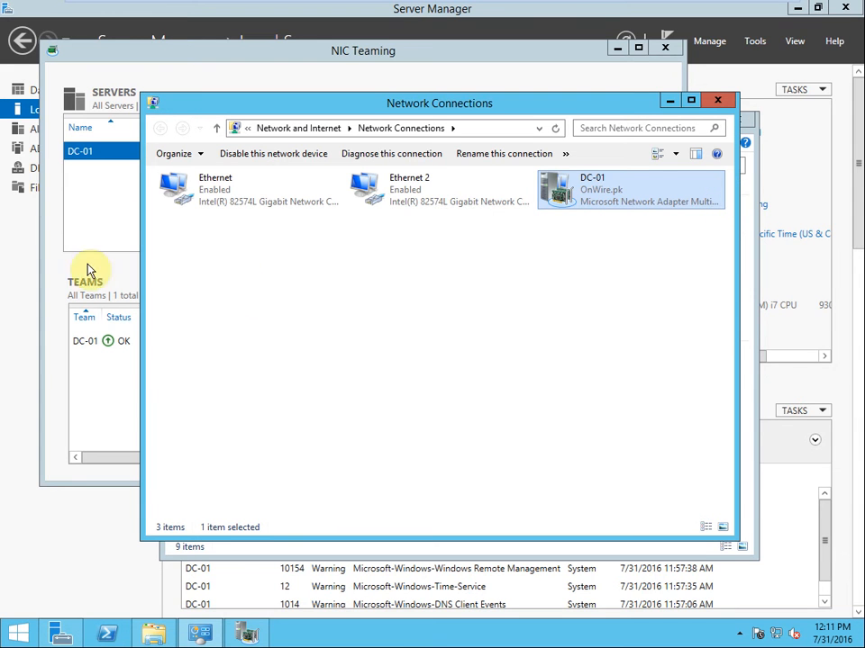
left_click(200, 199)
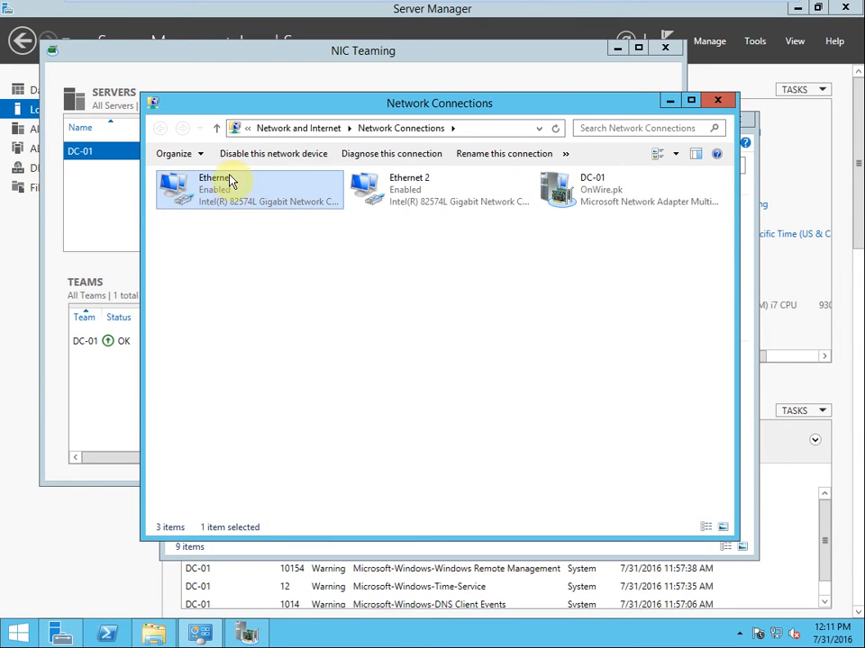
right_click(201, 191)
left_click(253, 341)
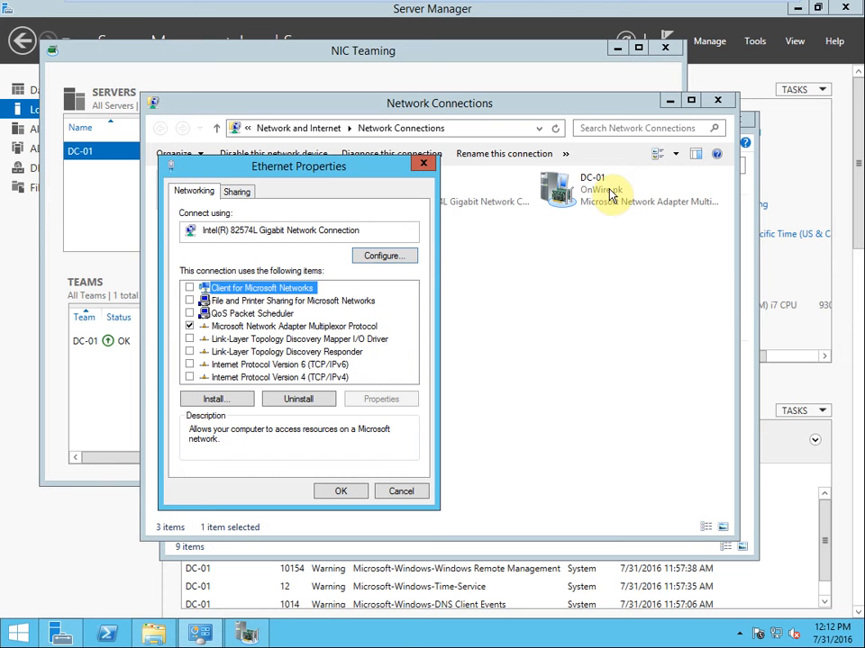
left_click(357, 490)
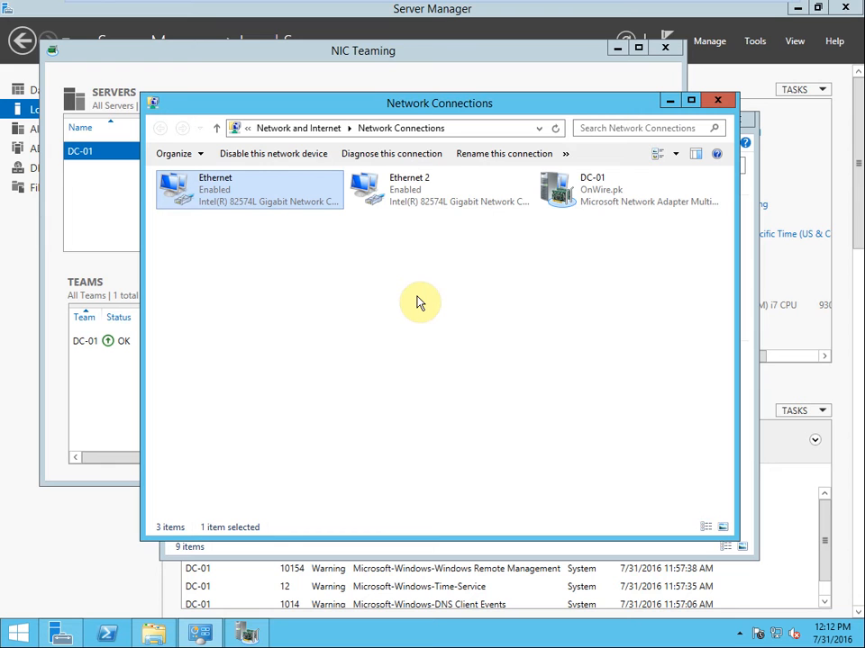
- Switch to the Windows 7 virtual machine and start a continuous ping to 172.16.0.201 in a Command Prompt
mouse_move(335, 10)
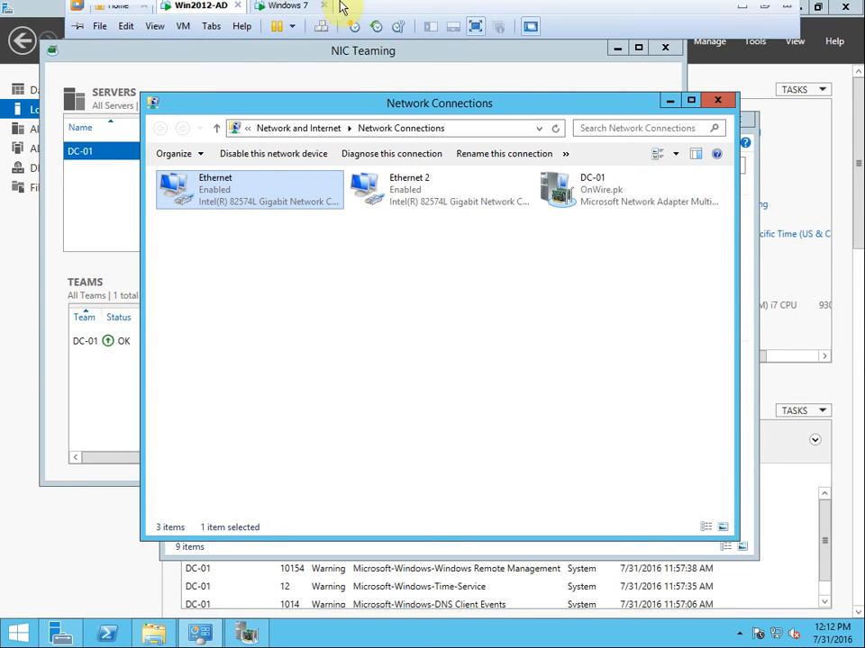
left_click(290, 9)
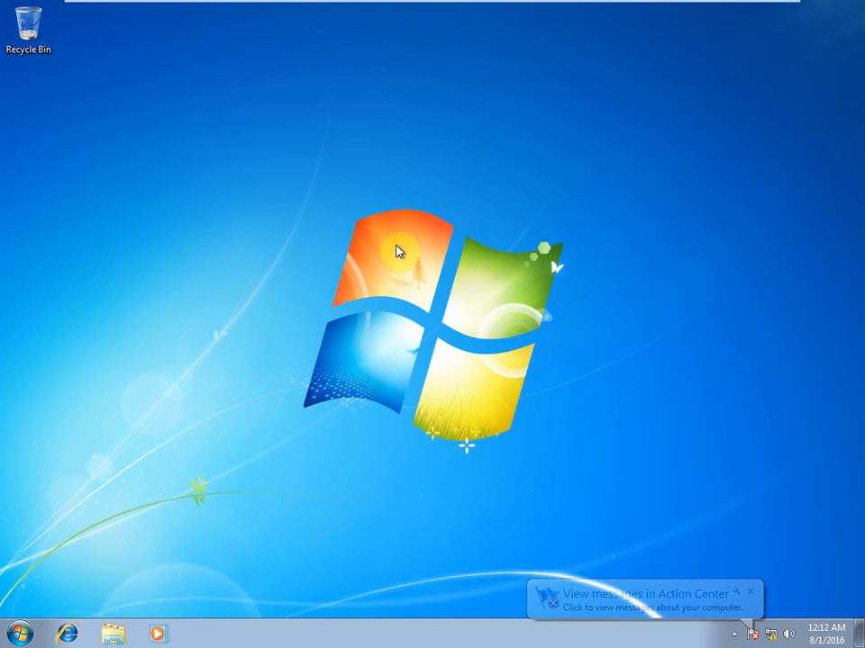
key("super+r")
type("cmd")
key("Return")
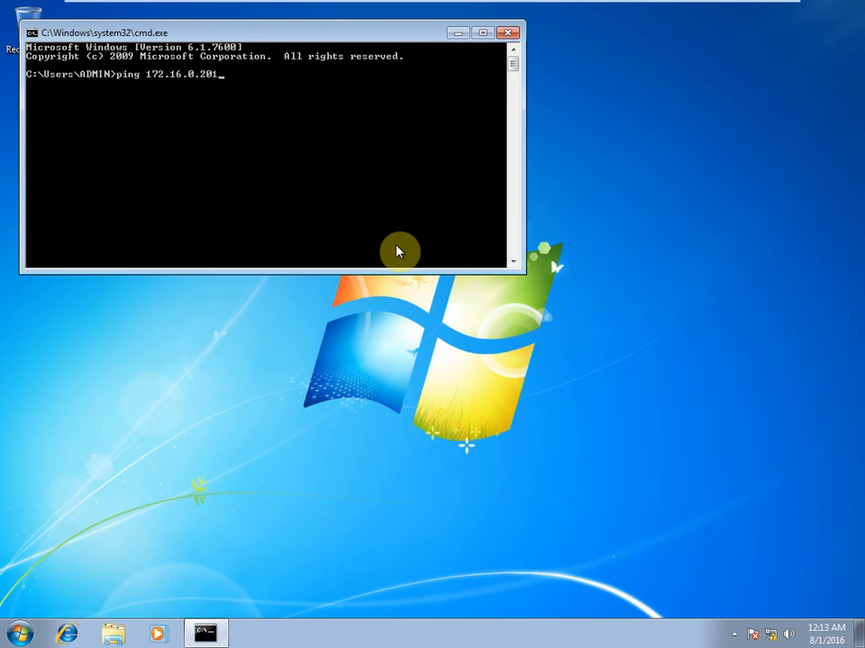
type("t")
key("Return")
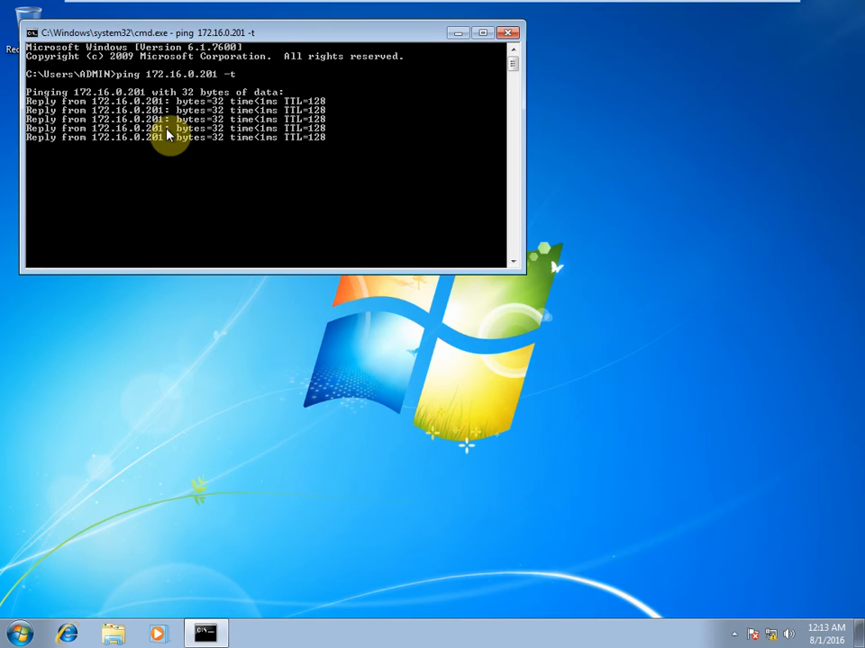
- Disable the Ethernet adapter on the Win2012-AD virtual machine and check the running ping on Windows 7
left_click(192, 11)
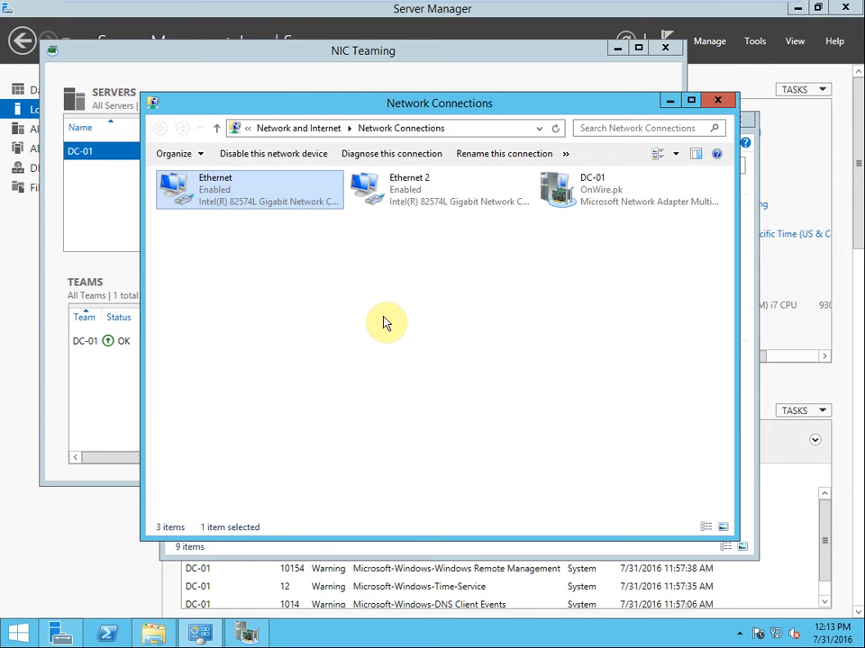
right_click(226, 190)
left_click(263, 196)
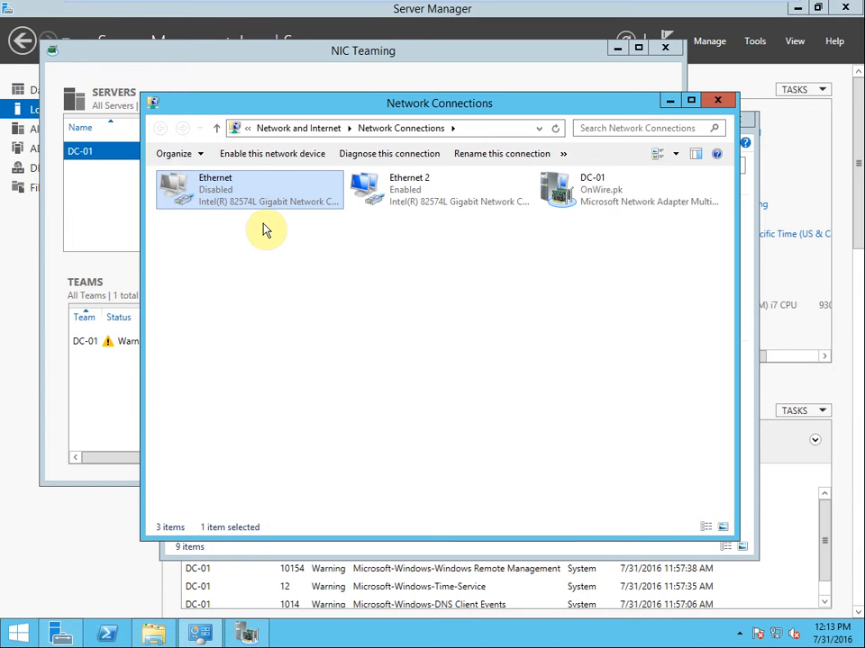
left_click(270, 11)
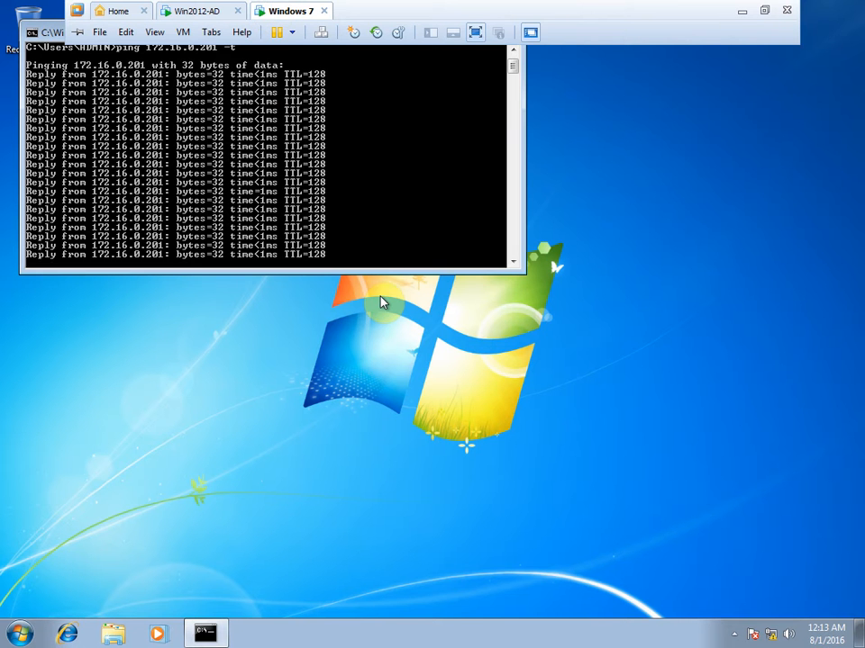
left_click(380, 243)
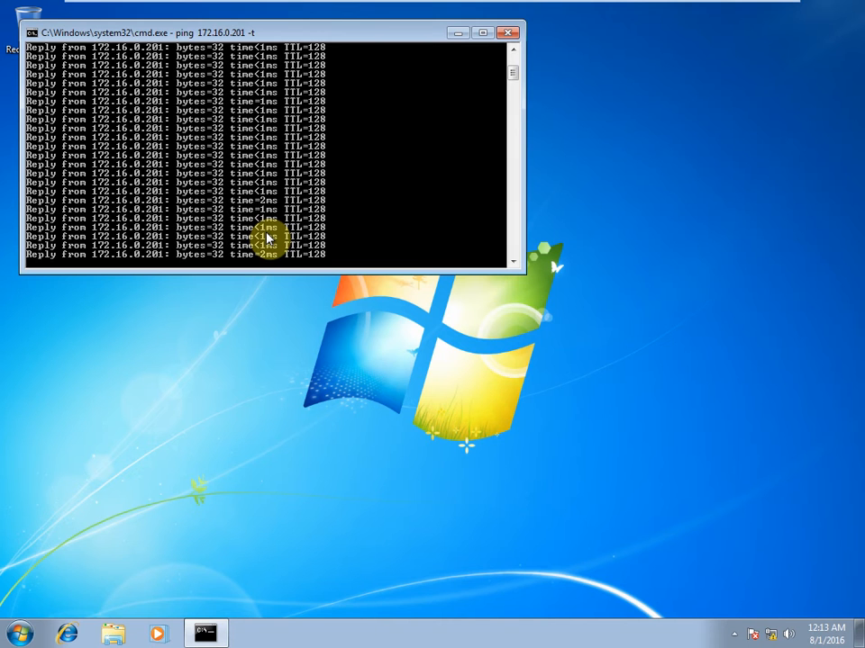
- Open System Properties with sysdm.cpl and try to join the Windows 7 computer to the onwire.pk domain
key("super+r")
type("sysdm")
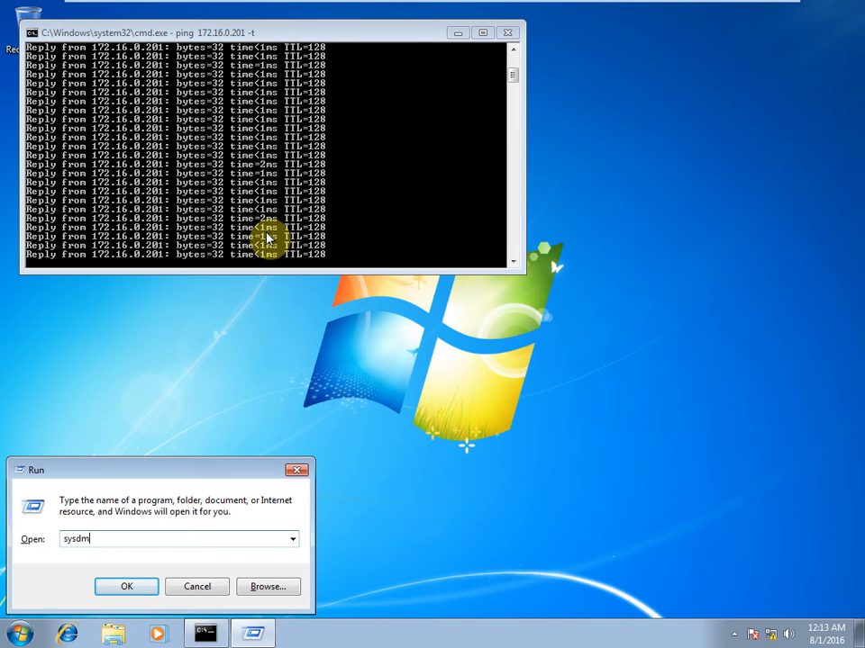
type(".cpl")
key("Return")
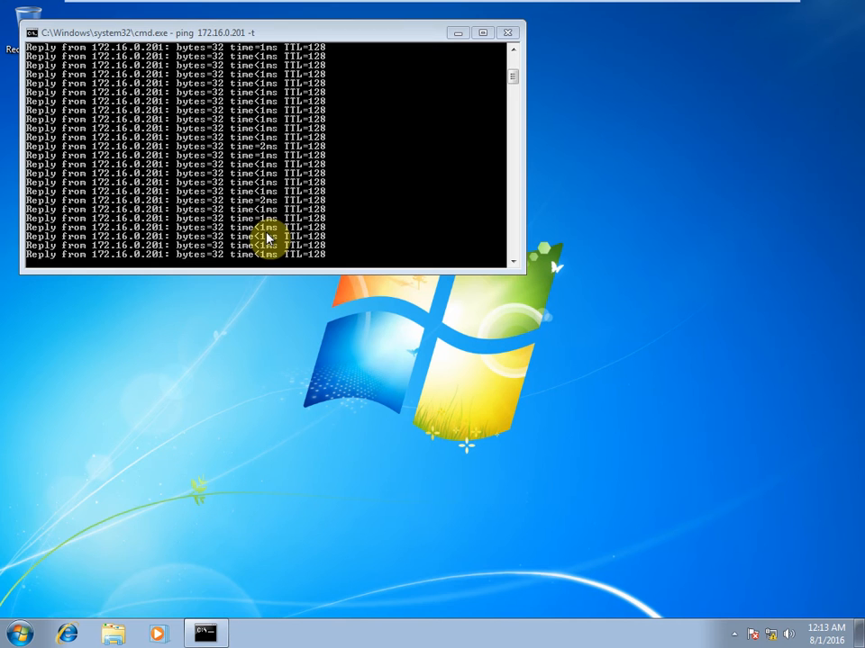
left_click(180, 345)
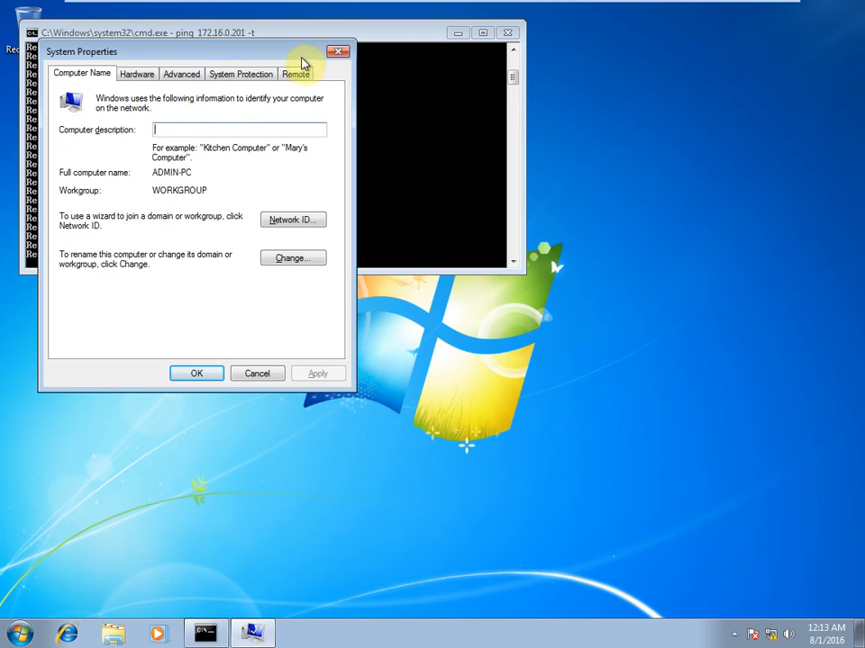
left_click(300, 263)
left_click(93, 252)
left_click(106, 263)
type("on")
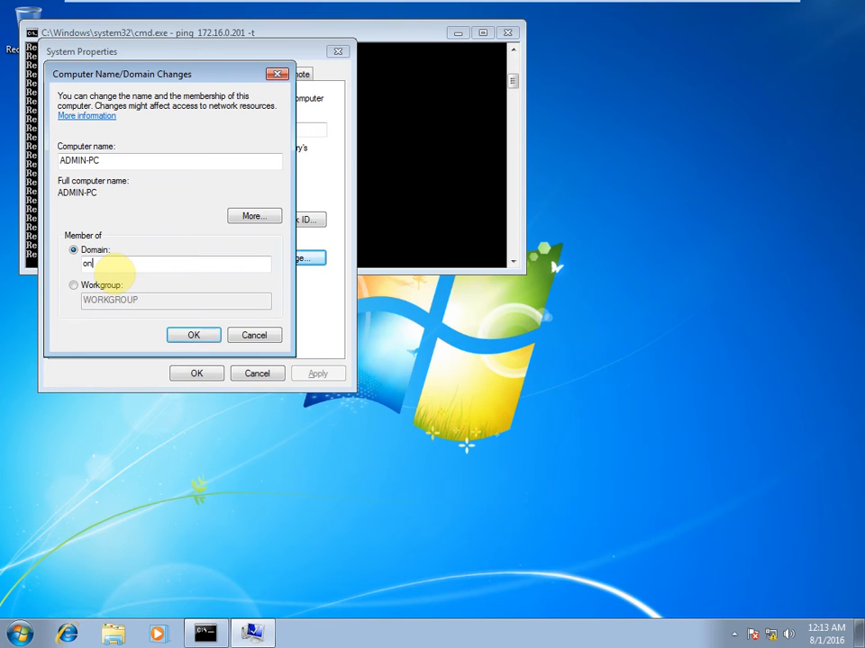
type("wire.pk")
left_click(179, 333)
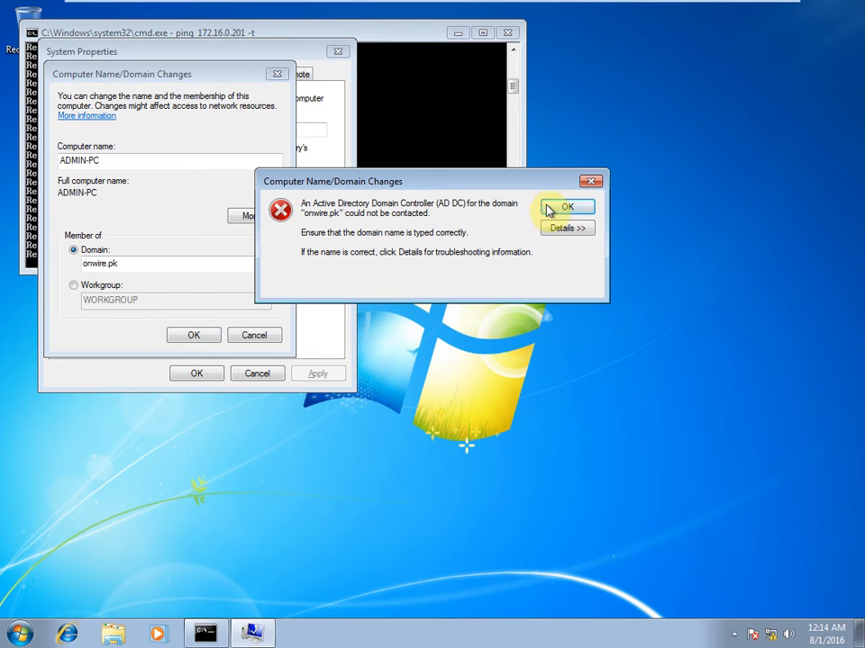
left_click(565, 208)
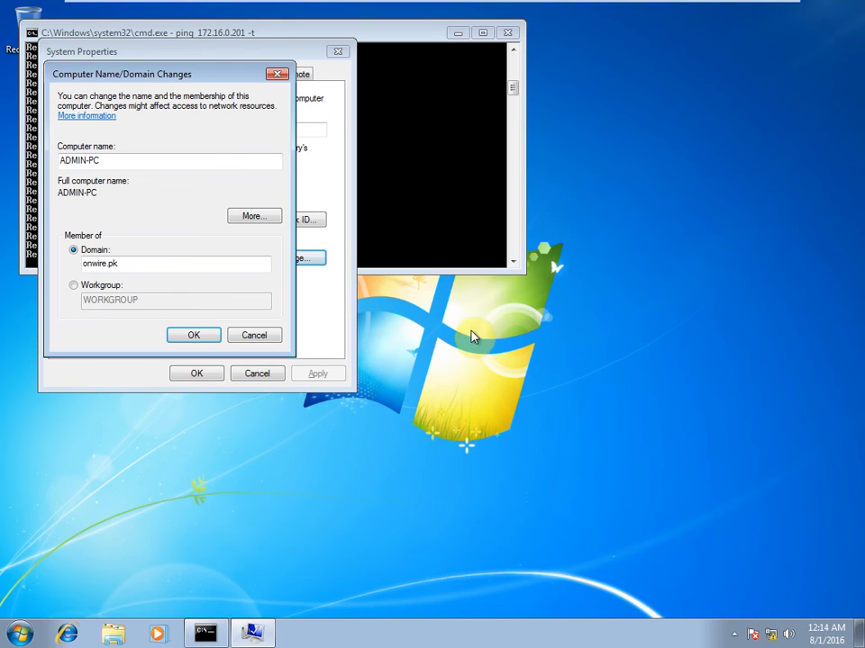
- Open Network Connections with ncpa.cpl and set the Local Area Connection's preferred IPv4 DNS server to 172.16.0.201
key("super+r")
key("BackSpace")
type("ncpa.cpl")
key("Return")
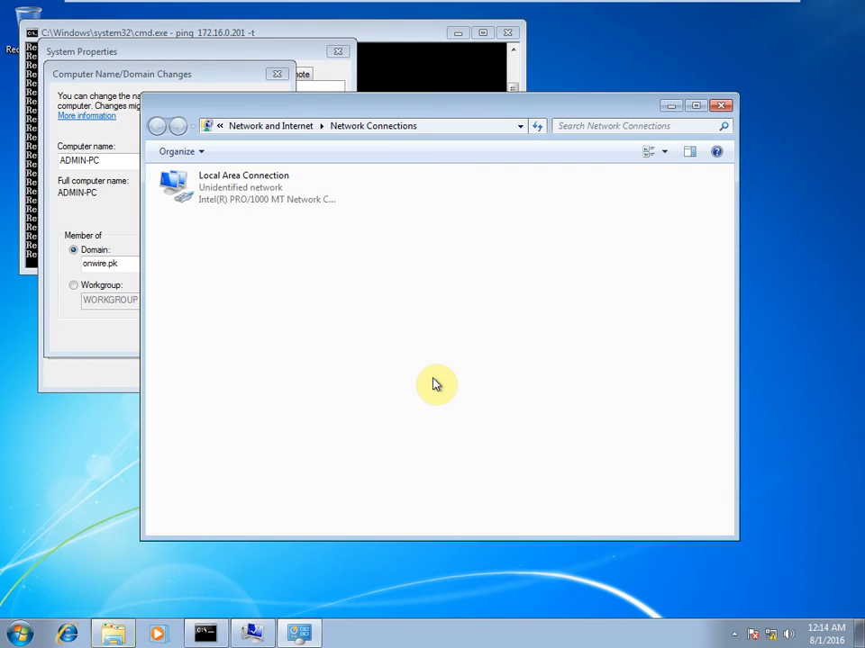
right_click(231, 193)
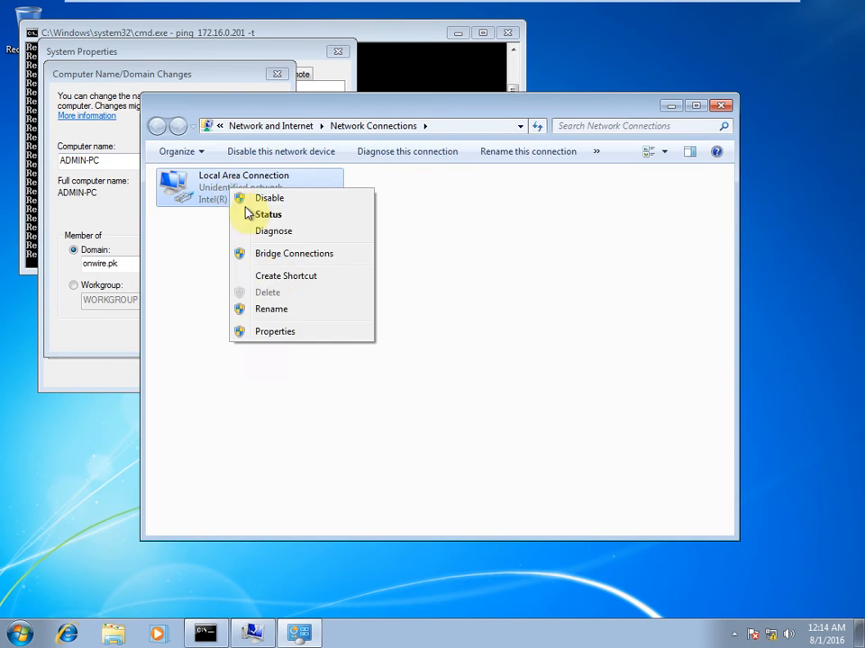
left_click(301, 331)
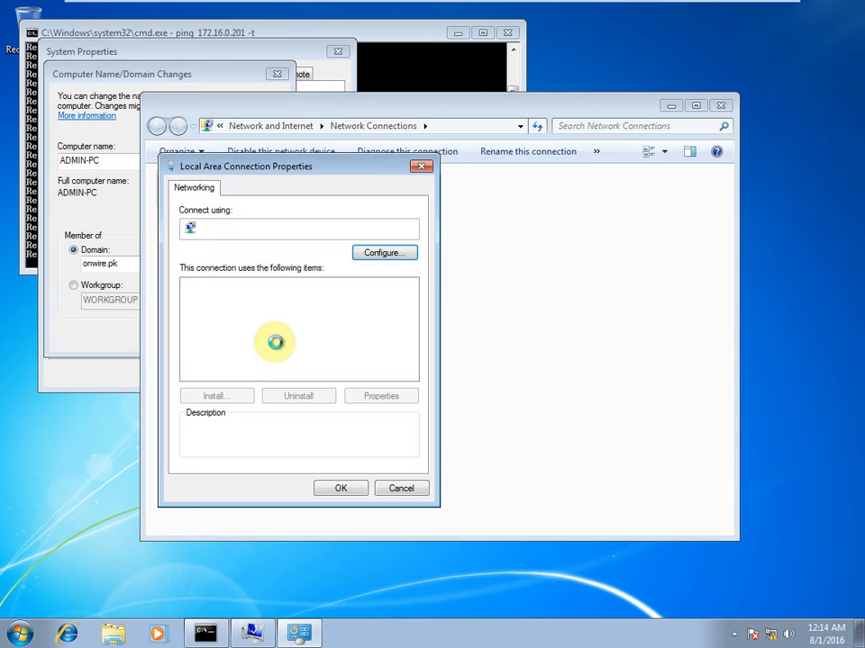
left_click(307, 336)
left_click(390, 399)
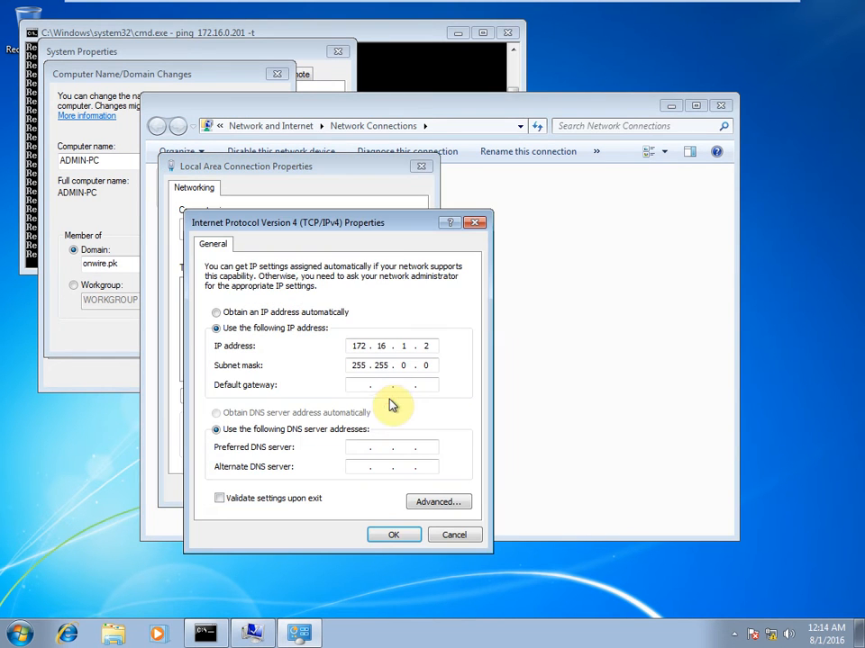
left_click(363, 449)
type("172 . 16 . 0 . 201")
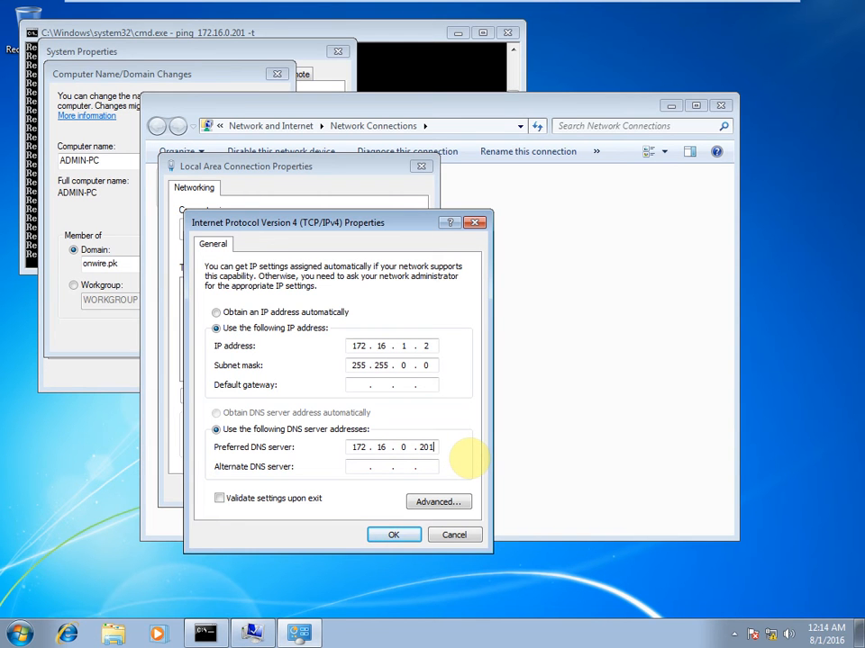
left_click(389, 538)
left_click(337, 486)
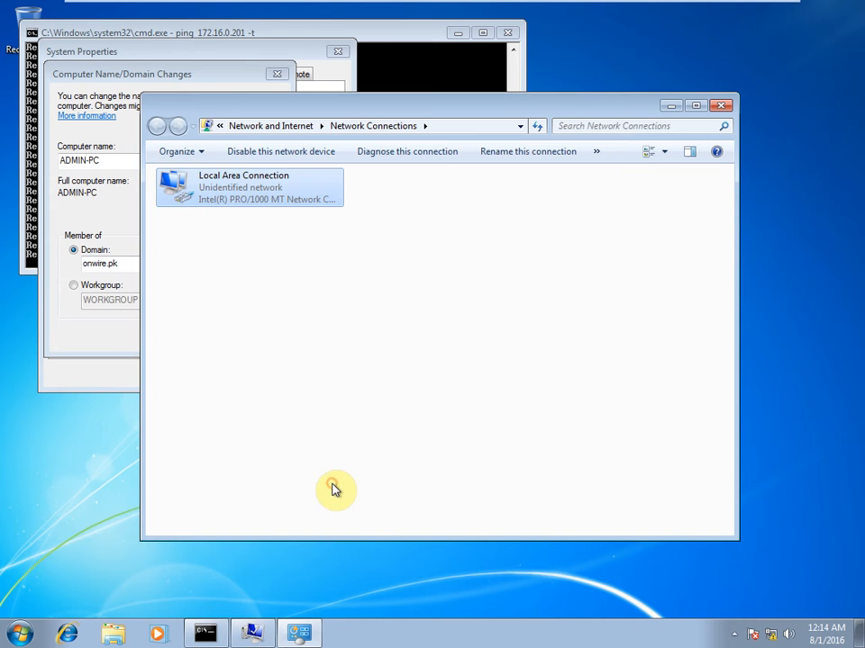
- Submit the domain change to onwire.pk again, then bring the running ping window to the front
left_click(64, 314)
left_click(198, 335)
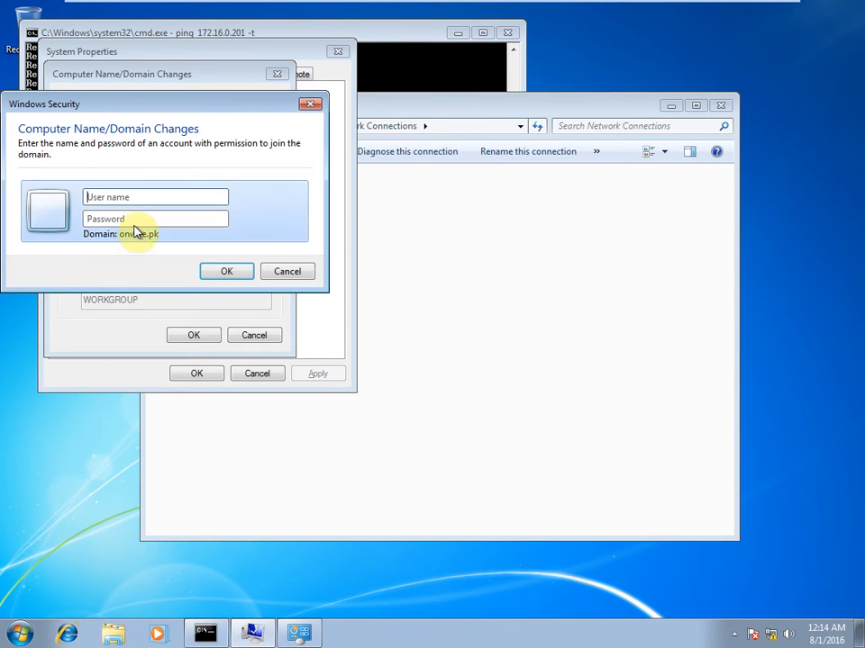
left_click(385, 39)
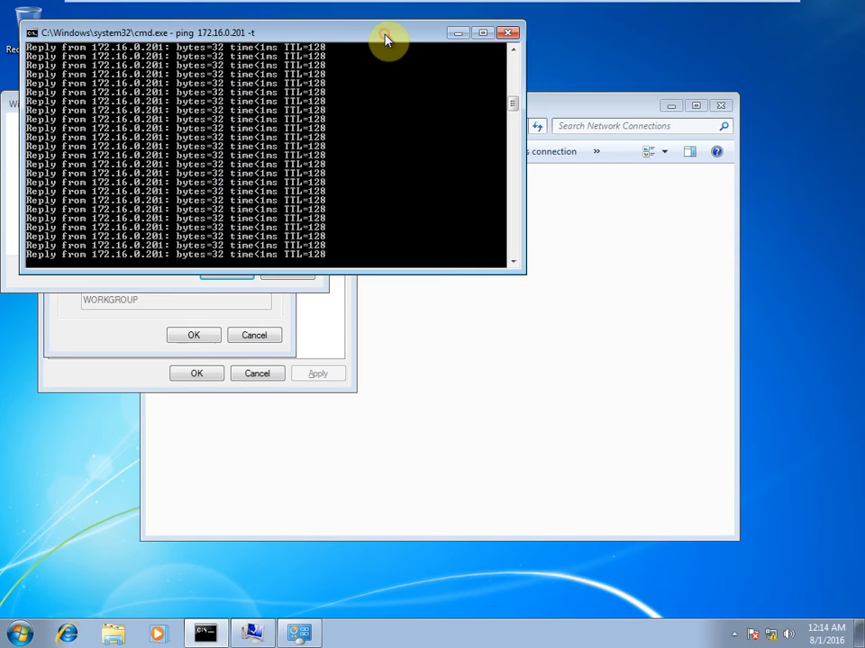
- Re-enable the Ethernet adapter on the Win2012-AD virtual machine and check the adapter states in NIC Teaming
mouse_move(243, 27)
left_click(181, 15)
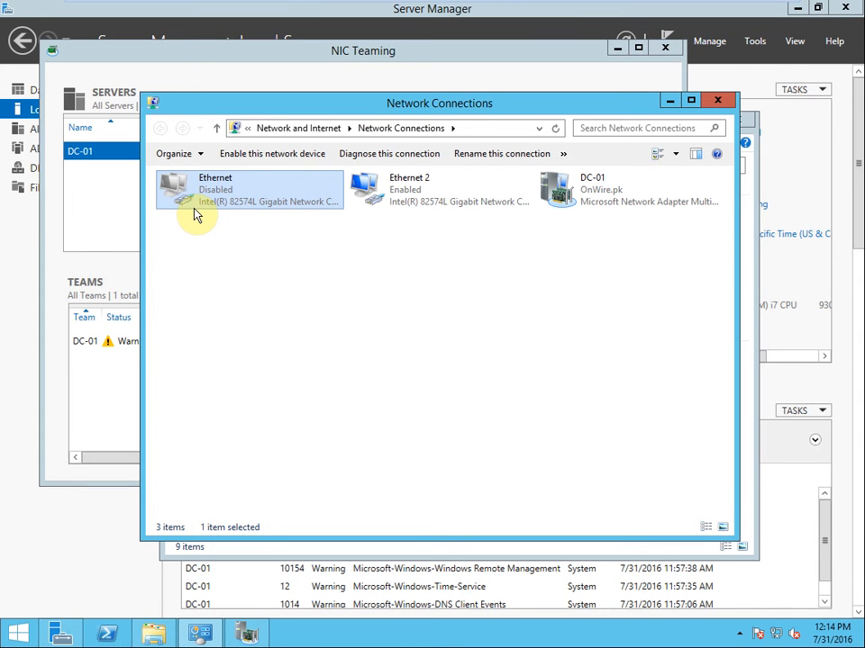
right_click(214, 200)
left_click(242, 208)
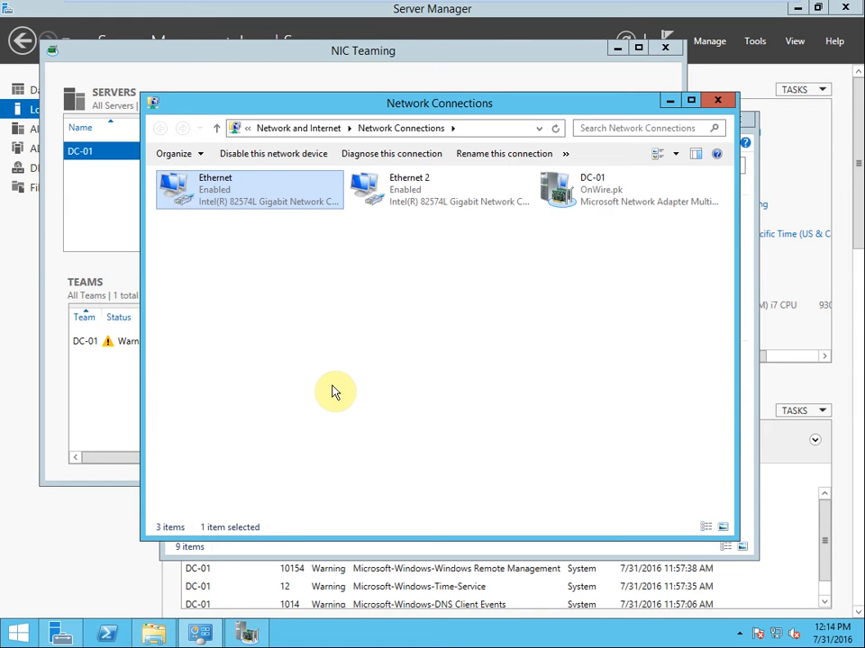
left_click(56, 255)
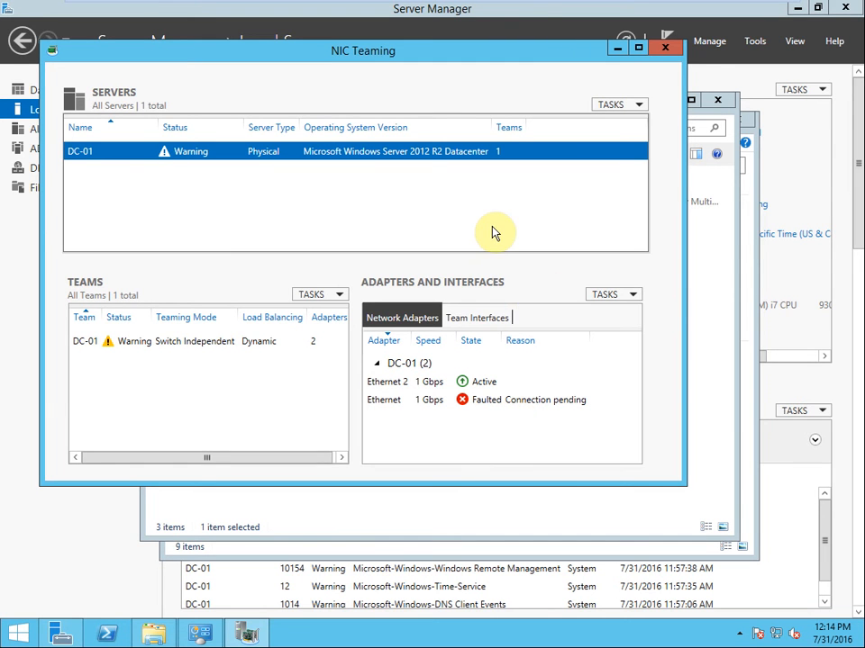
- Disable the Ethernet 2 adapter and check the failover in NIC Teaming and in the Windows 7 ping
left_click(489, 517)
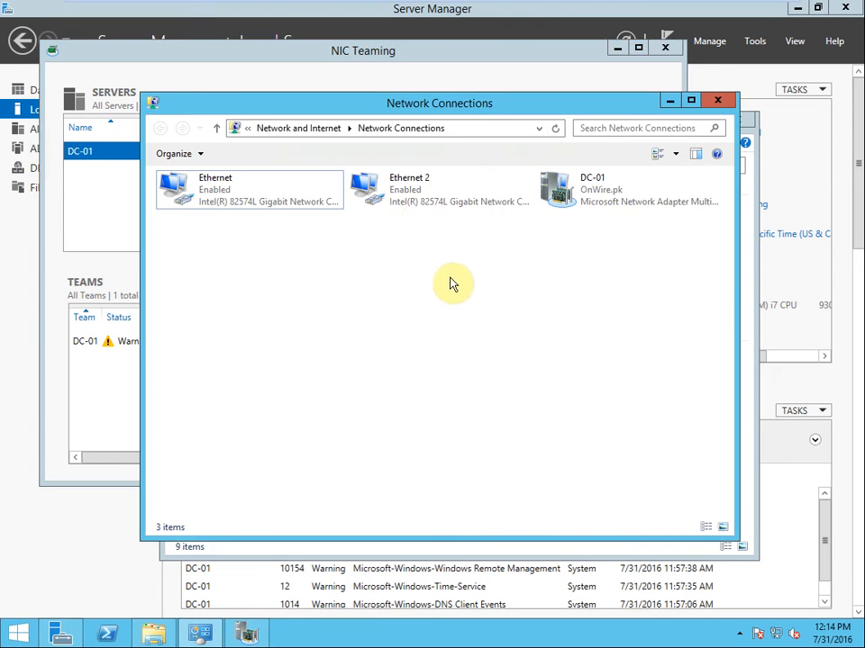
right_click(411, 201)
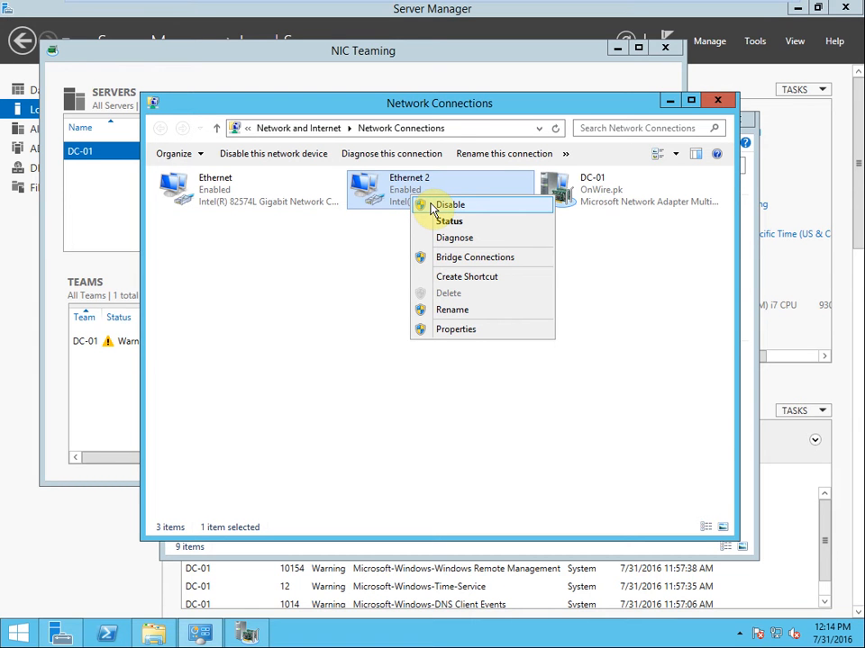
left_click(432, 207)
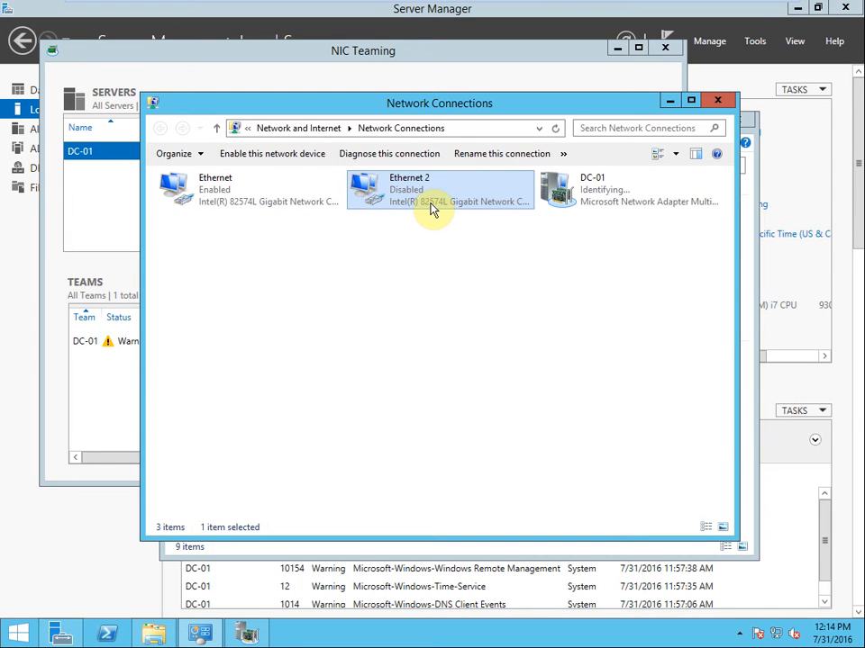
left_click(99, 485)
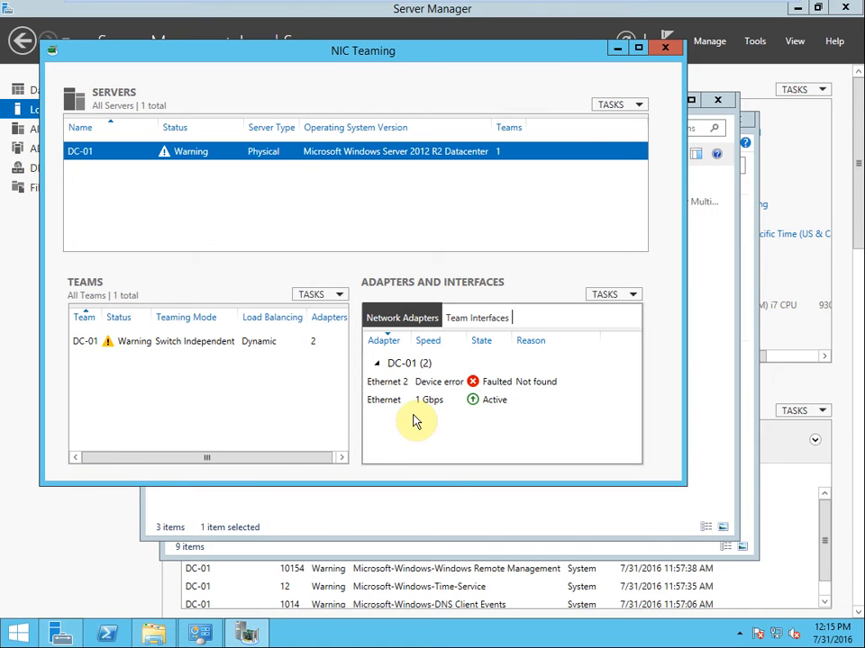
mouse_move(360, 11)
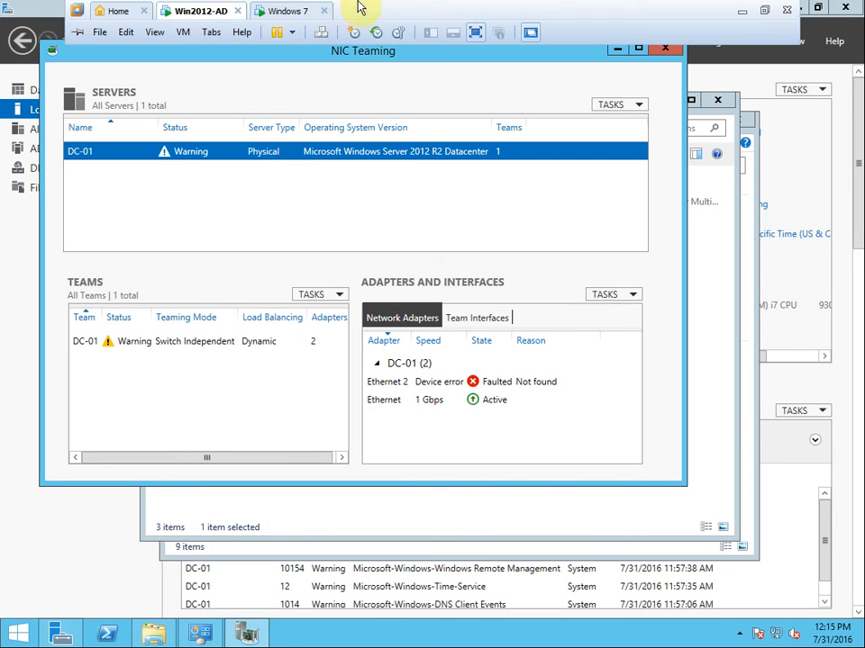
left_click(283, 12)
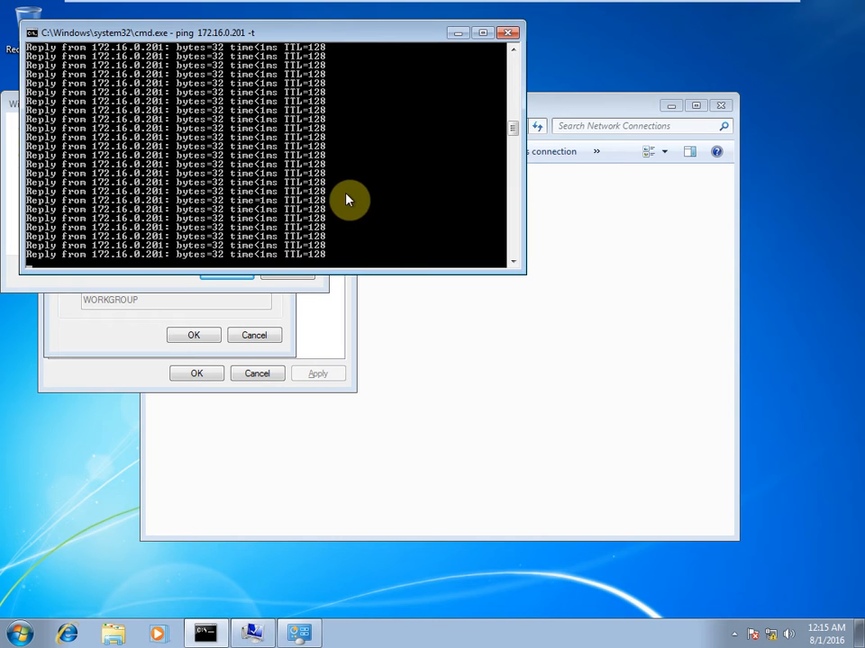
- Add a third network adapter with a host-only connection to the Win2012-AD virtual machine and save its hardware settings
mouse_move(276, 33)
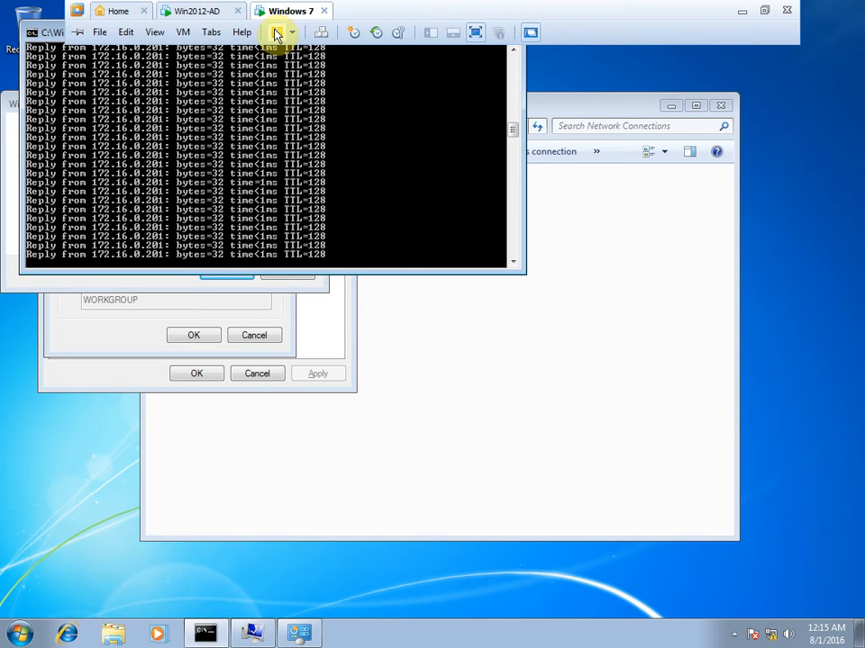
left_click(207, 14)
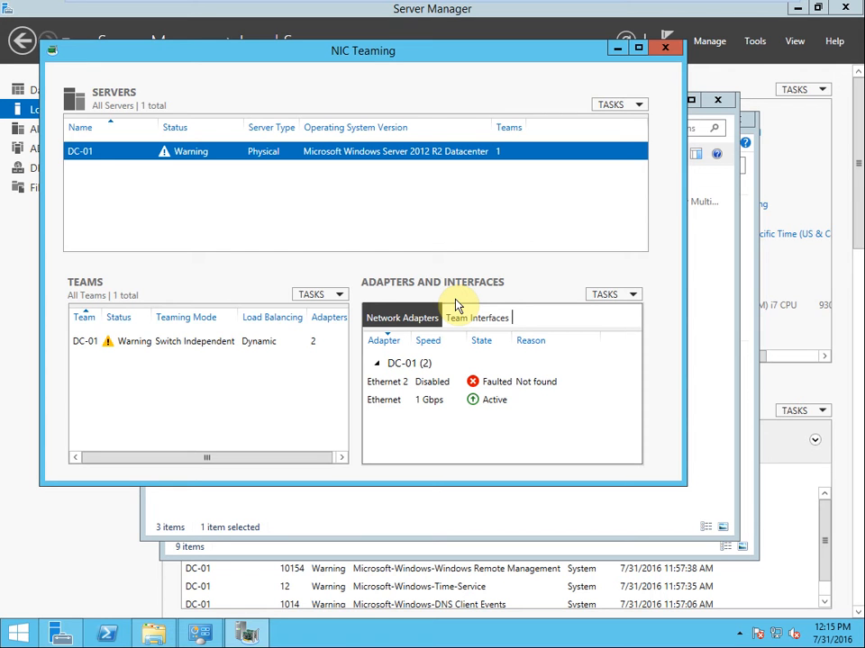
mouse_move(162, 7)
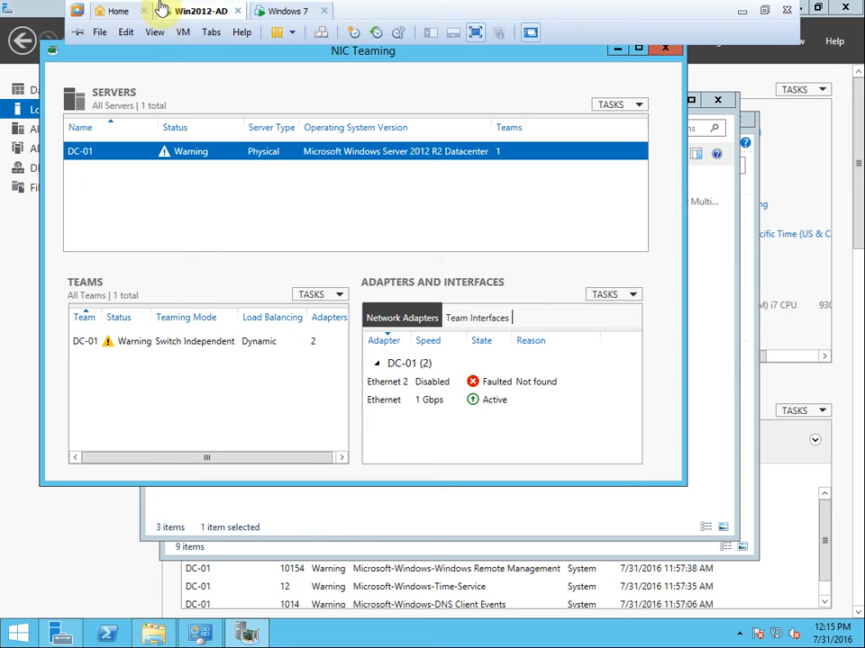
left_click(185, 32)
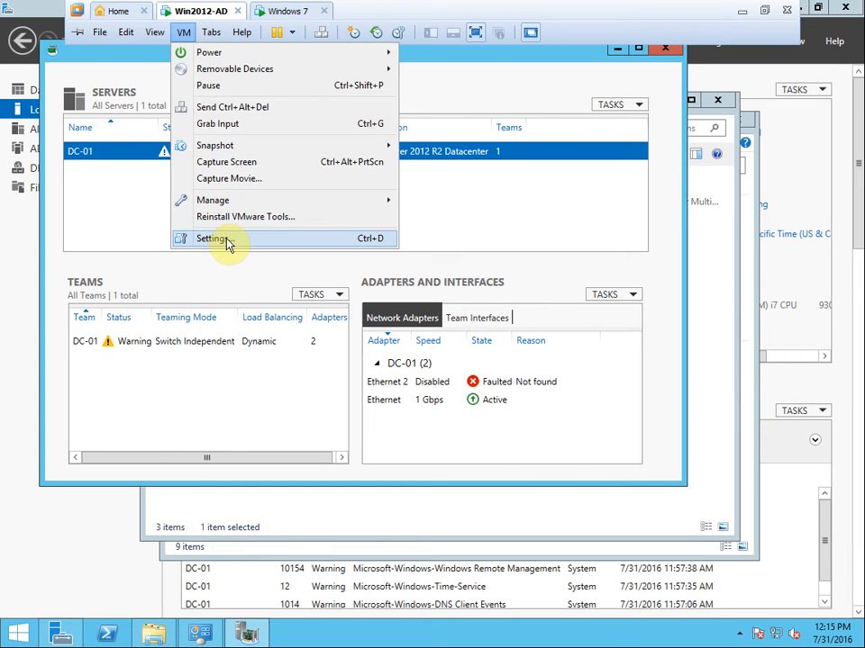
left_click(227, 242)
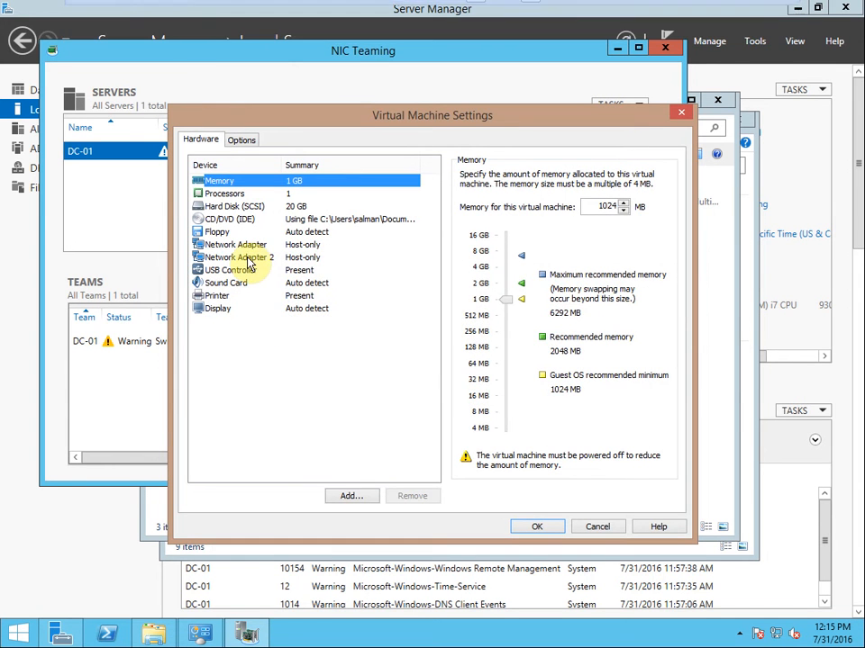
left_click(249, 258)
left_click(368, 496)
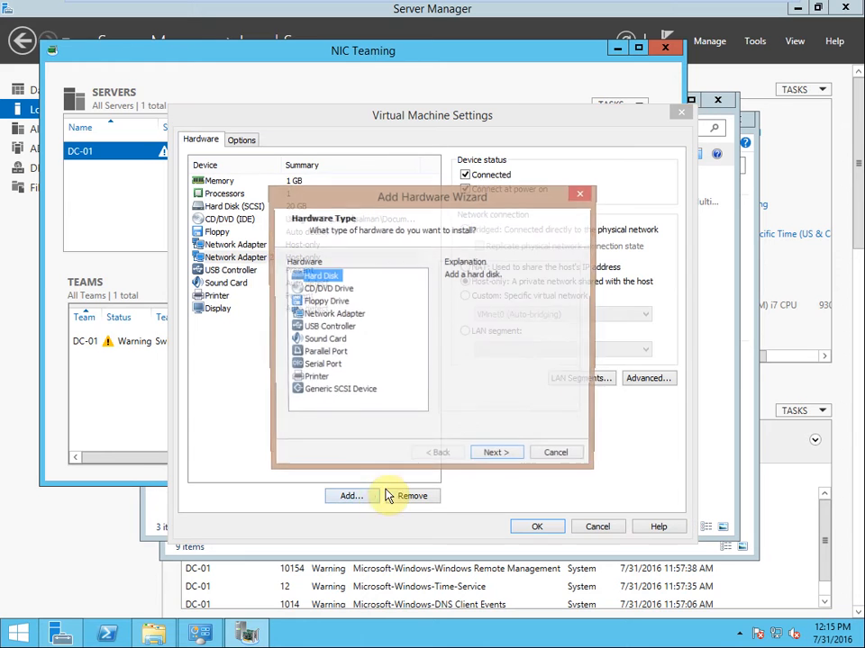
left_click(328, 315)
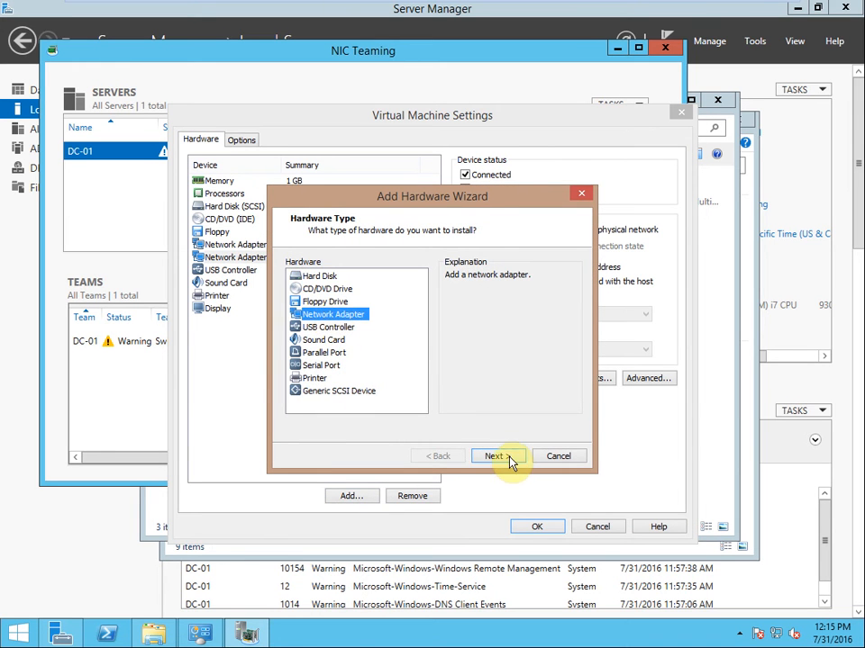
left_click(503, 456)
left_click(309, 327)
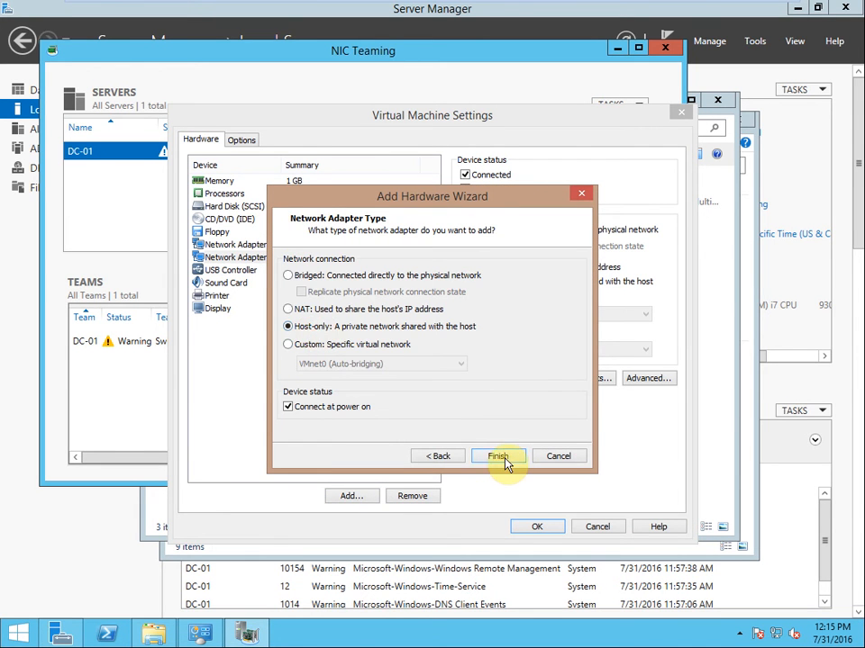
left_click(502, 458)
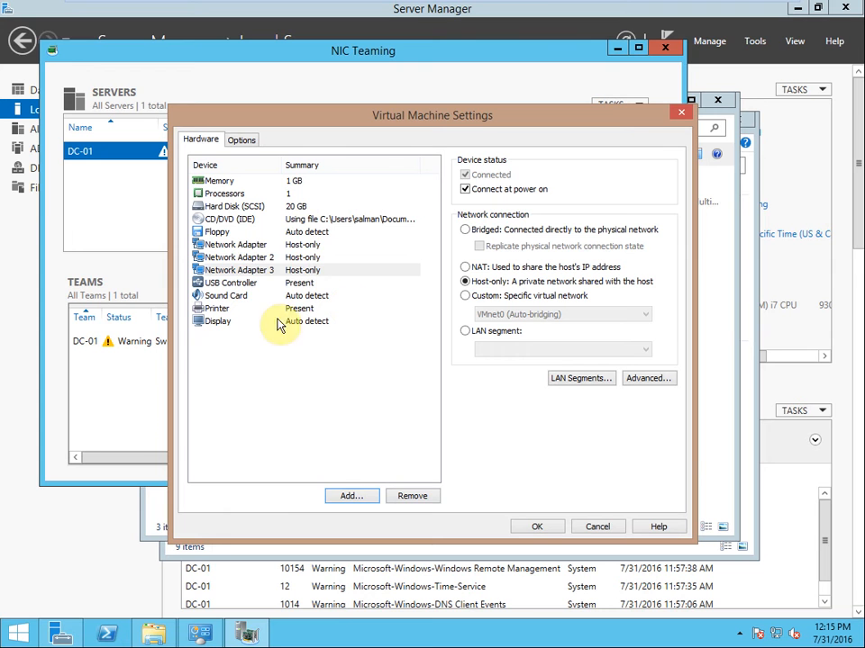
left_click(539, 528)
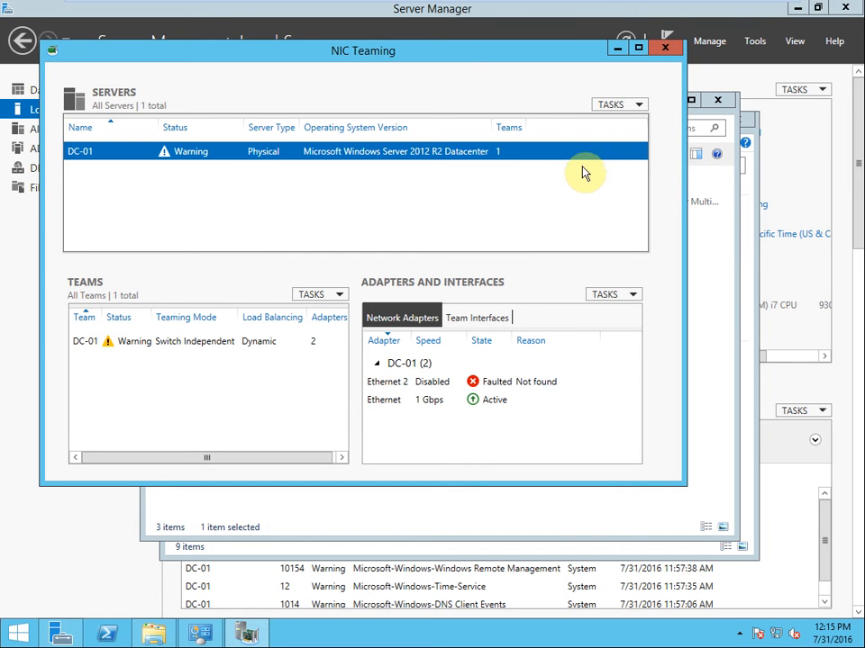
- Close NIC Teaming and Network Connections, check the running ping on the Windows 7 machine, and return to Win2012-AD
left_click(674, 52)
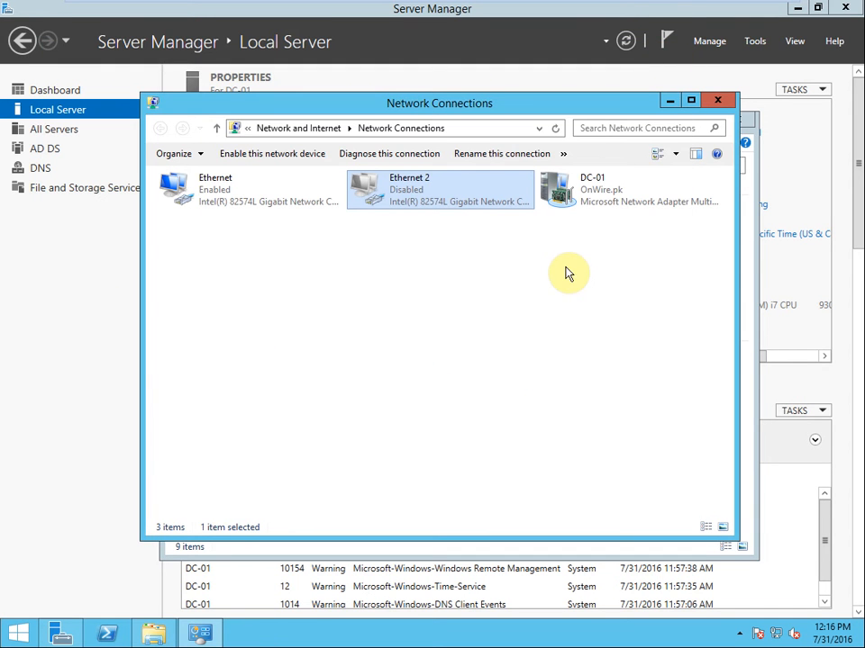
left_click(717, 100)
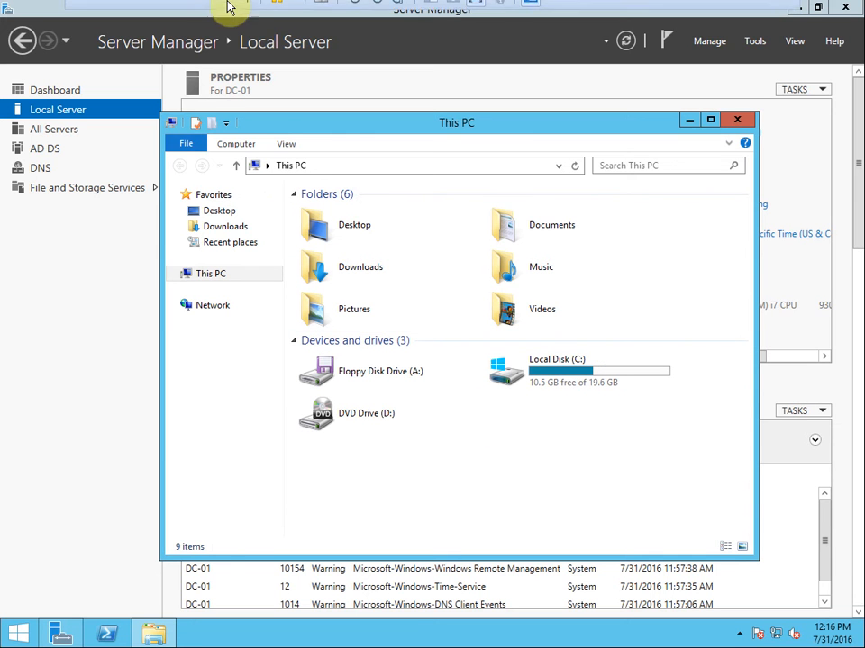
mouse_move(218, 10)
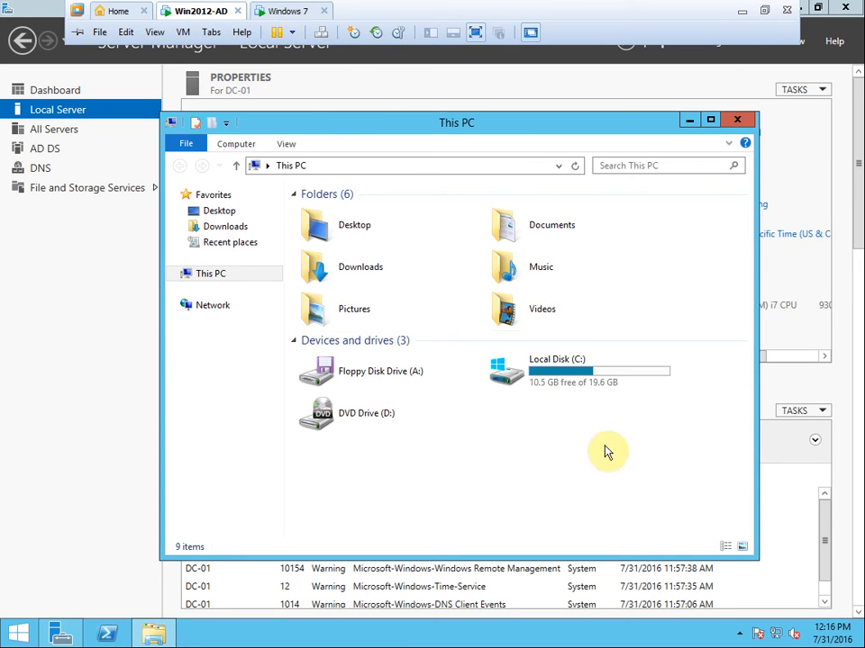
left_click(287, 11)
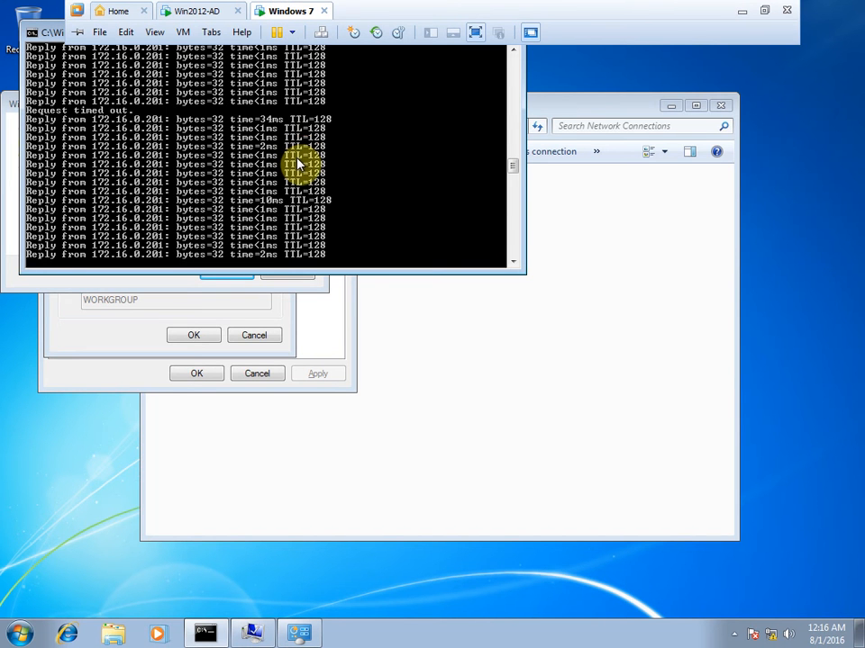
left_click(206, 11)
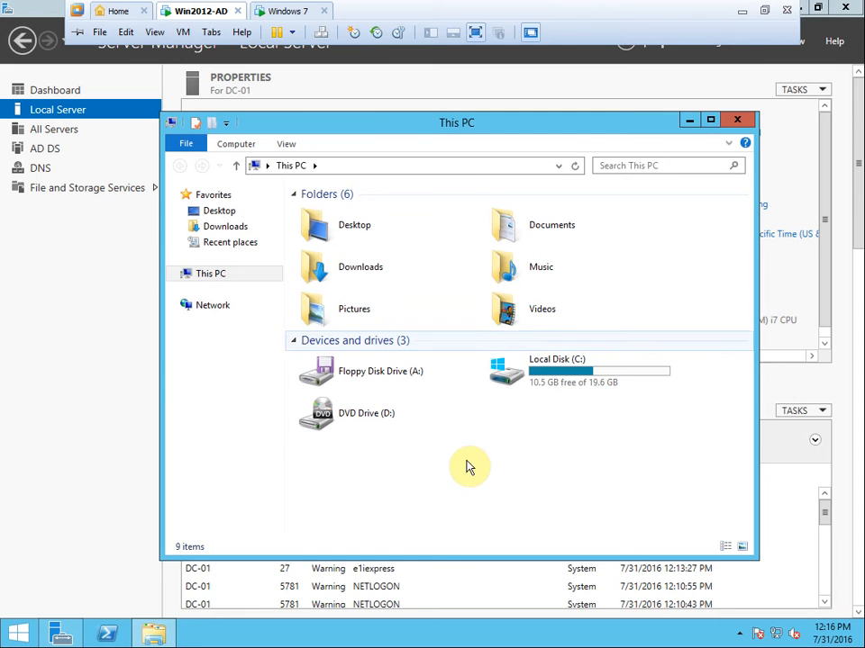
- Open Network Connections with ncpa.cpl and enable the Ethernet 2 adapter
key("super+r")
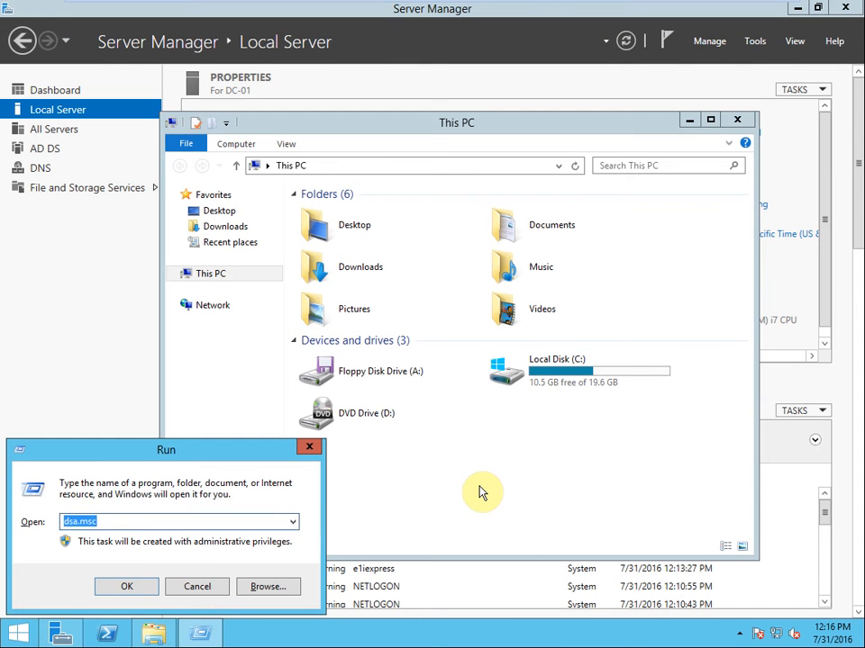
type("ncp")
key("Down")
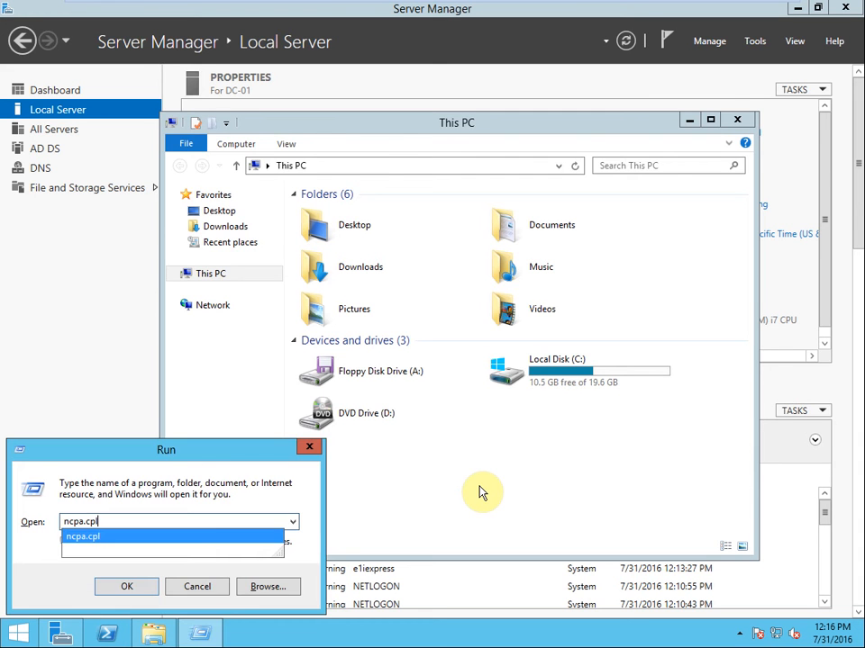
key("Return")
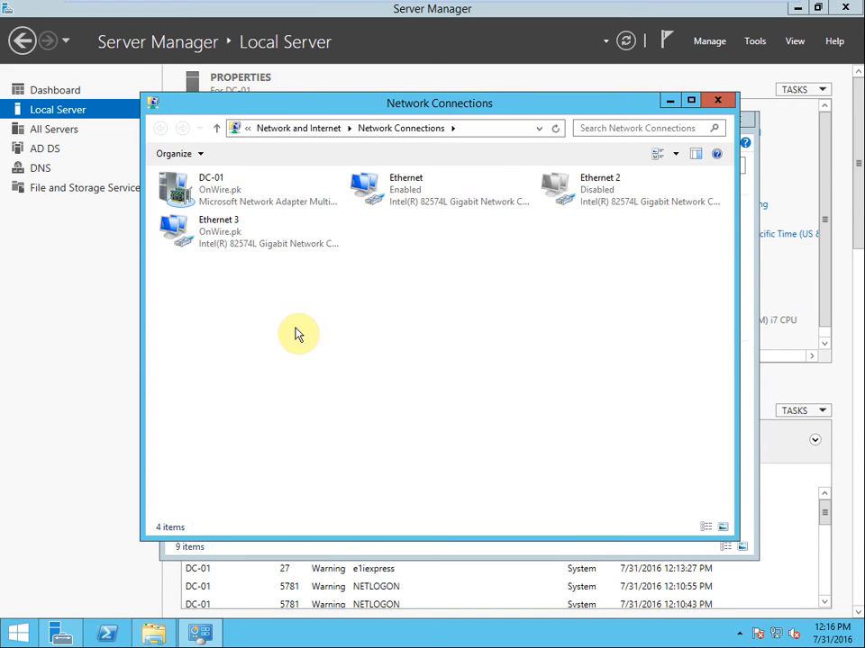
right_click(604, 173)
right_click(566, 183)
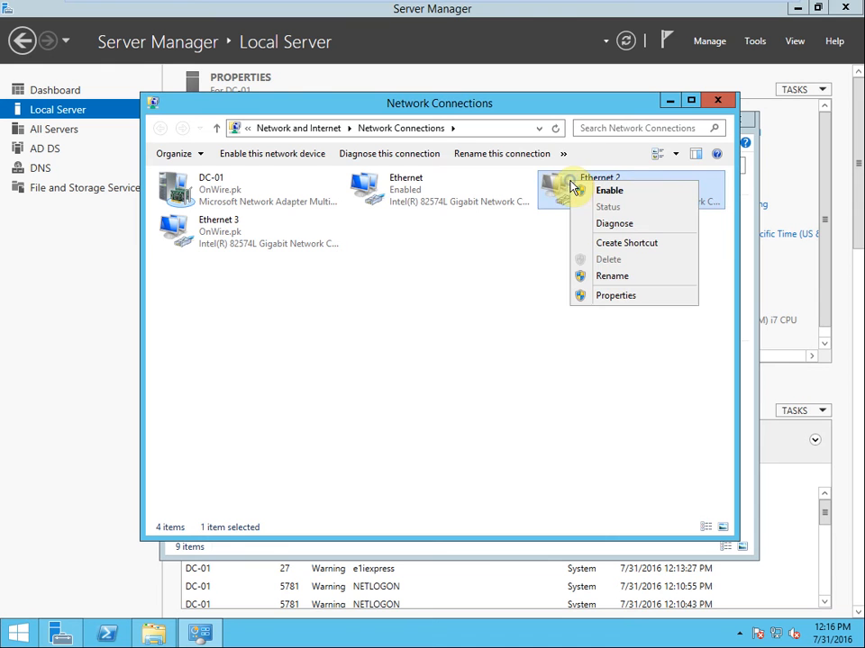
left_click(594, 189)
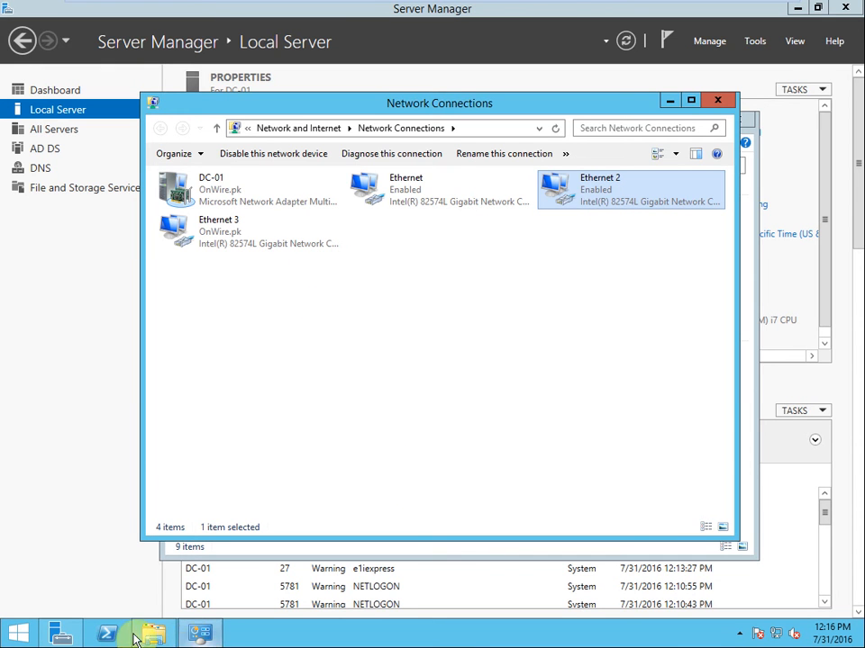
mouse_move(153, 640)
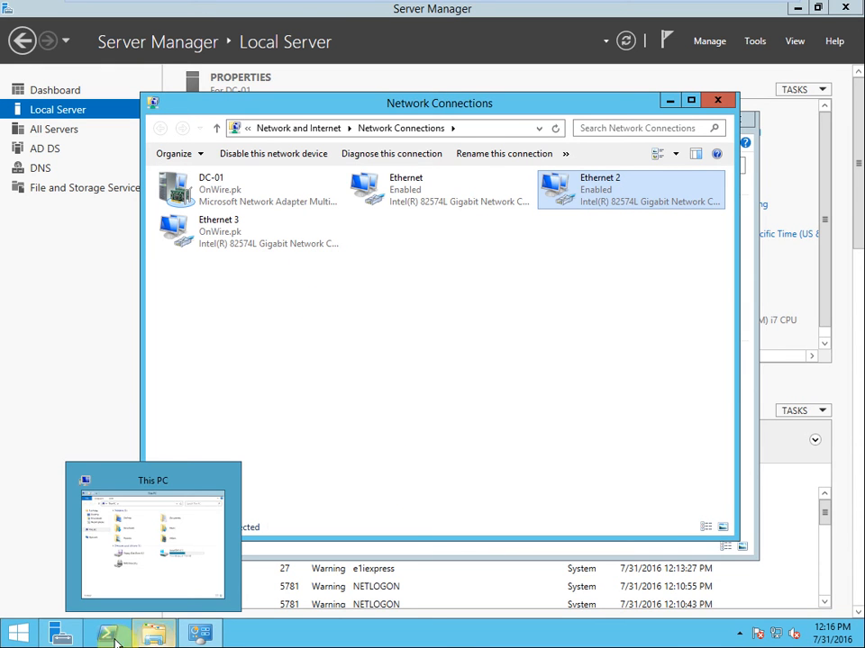
left_click(108, 638)
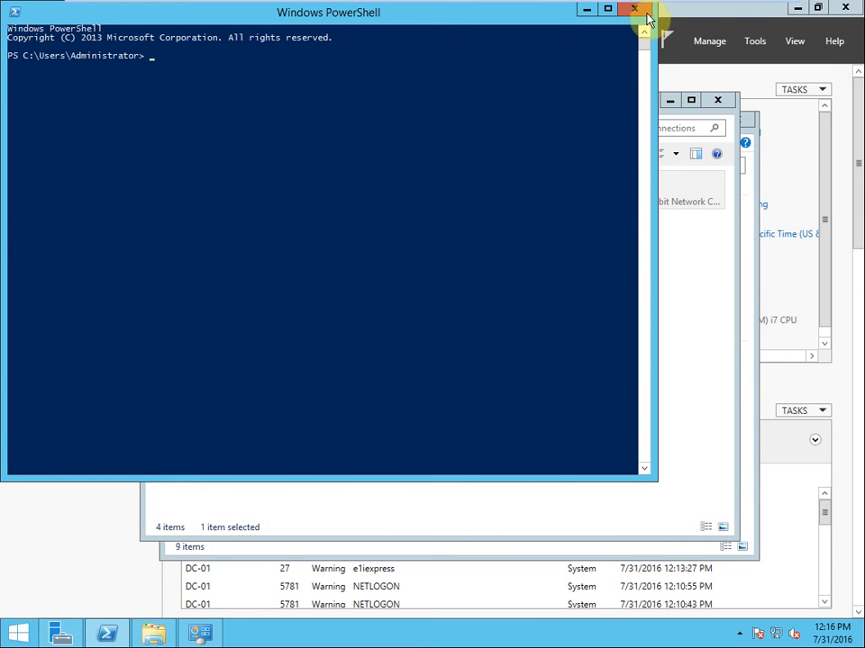
left_click(638, 10)
- Minimize Network Connections and open NIC Teaming from the Local Server properties in Server Manager
left_click(671, 99)
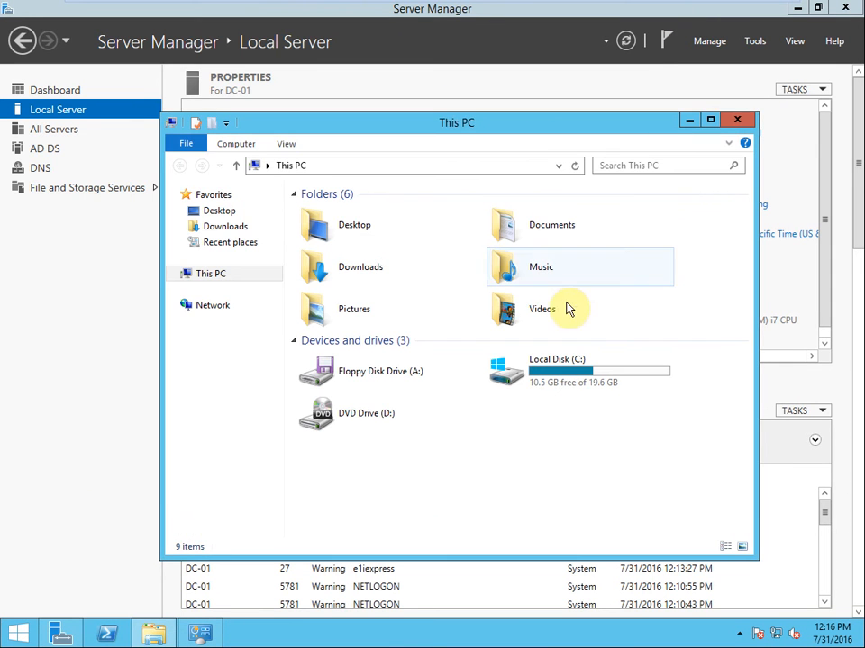
left_click(26, 243)
left_click(62, 133)
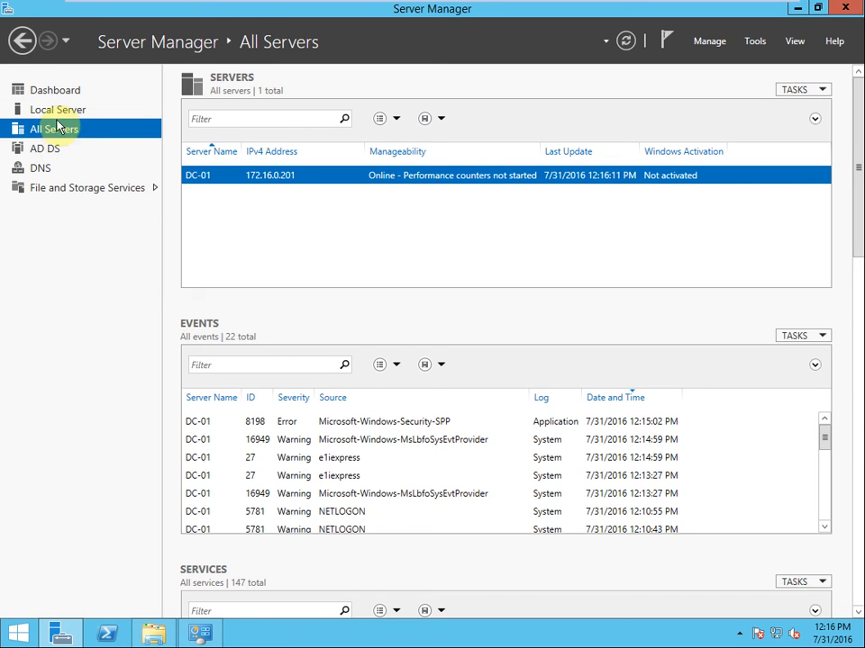
left_click(56, 113)
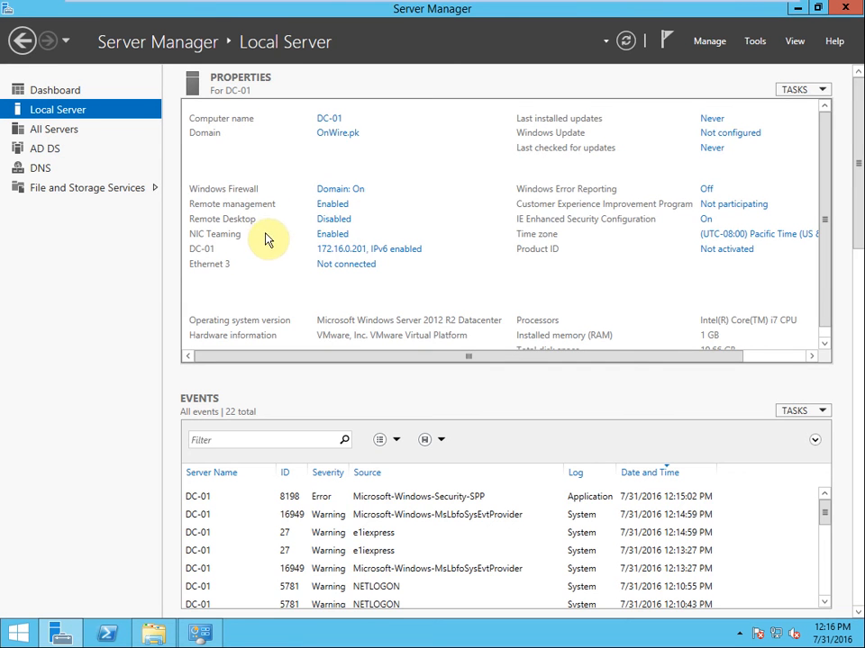
left_click(330, 234)
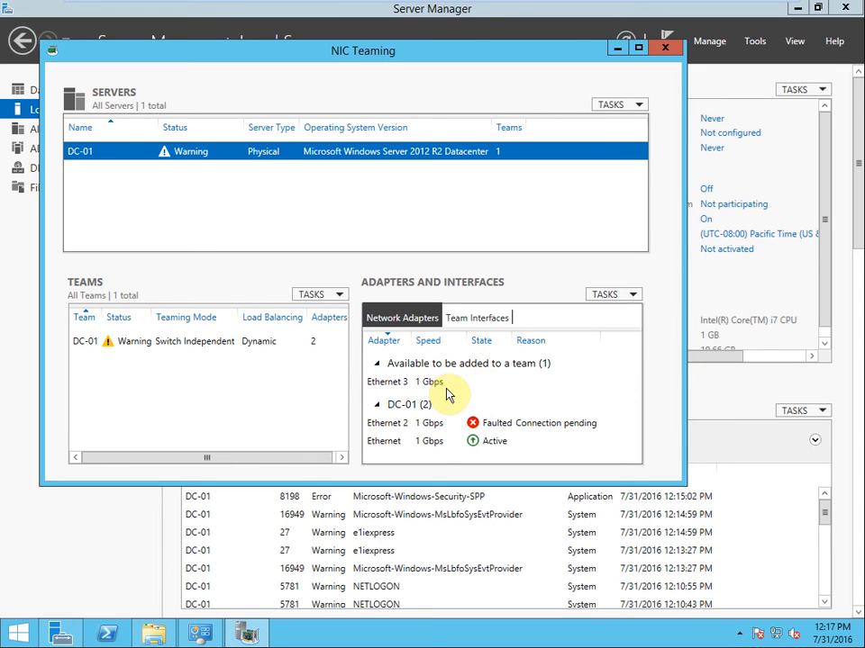
- Open the DC-01 team's properties, show the additional properties, and include Ethernet 3 as a member adapter
left_click(207, 342)
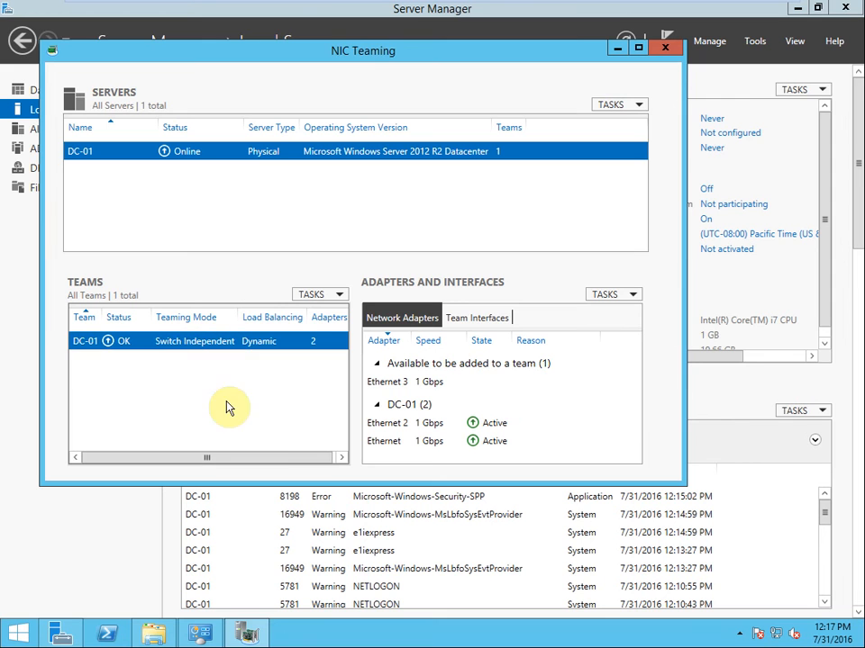
right_click(185, 344)
left_click(226, 365)
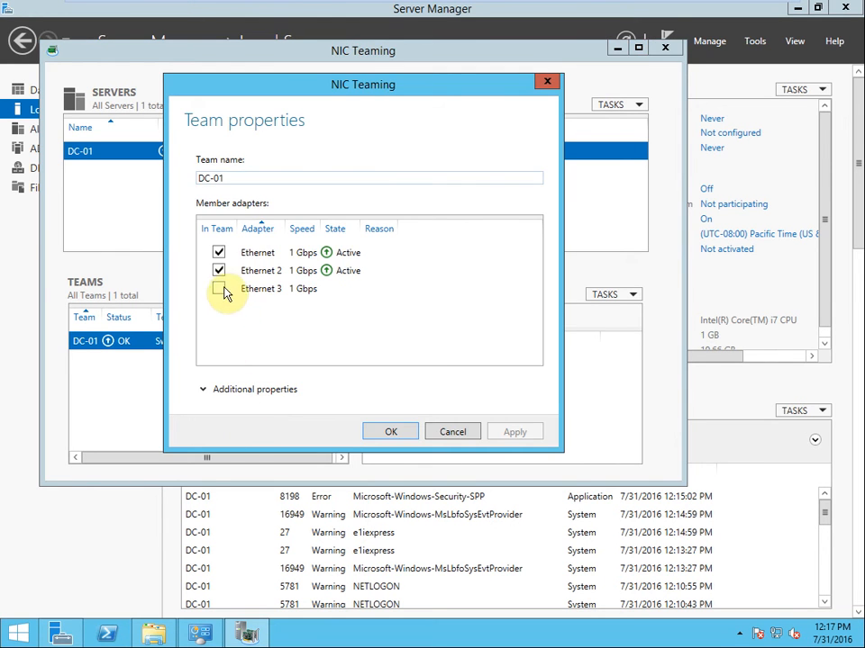
left_click(209, 392)
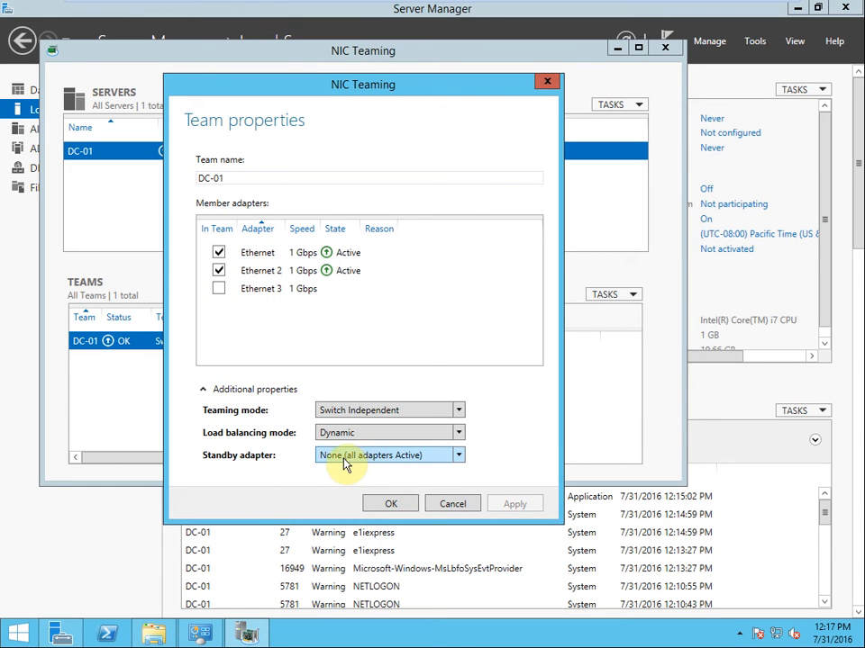
left_click(442, 457)
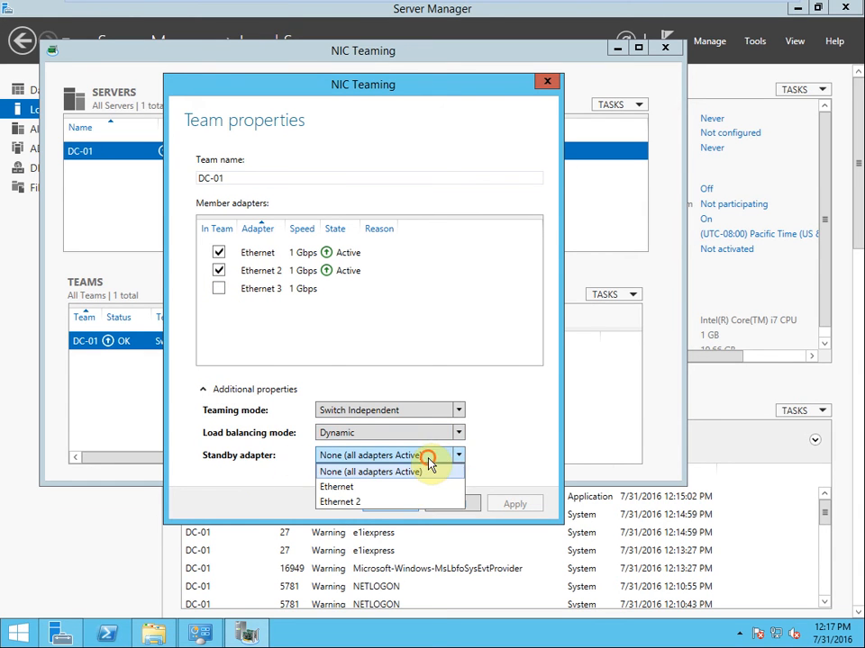
left_click(432, 467)
left_click(219, 290)
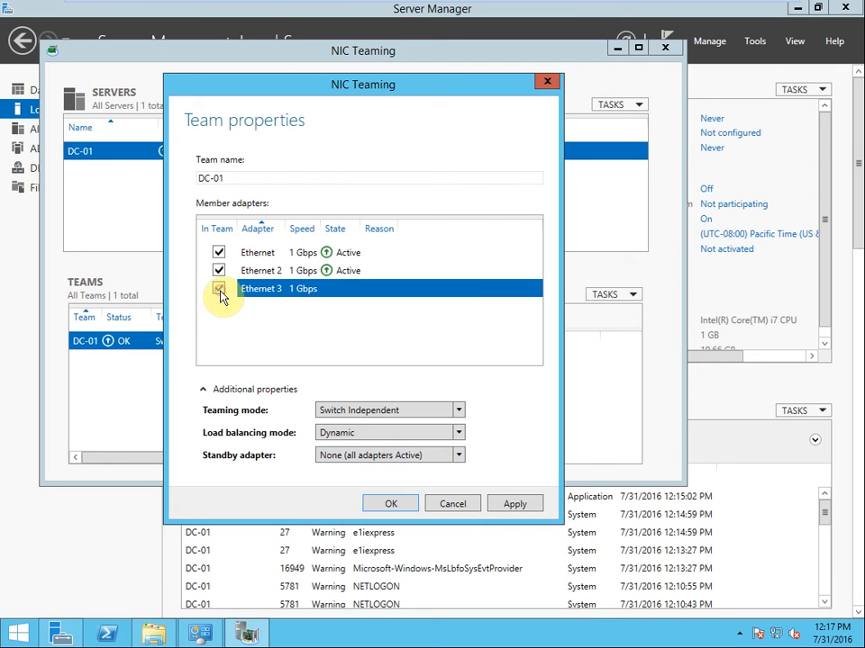
- Choose Ethernet 3 as the team's standby adapter, apply the changes and close the team properties
left_click(455, 459)
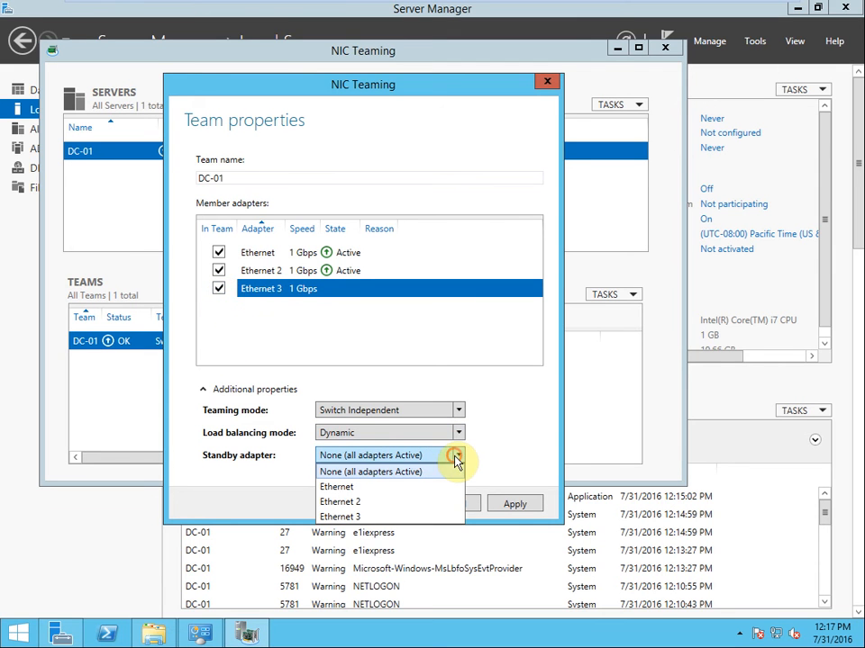
left_click(376, 518)
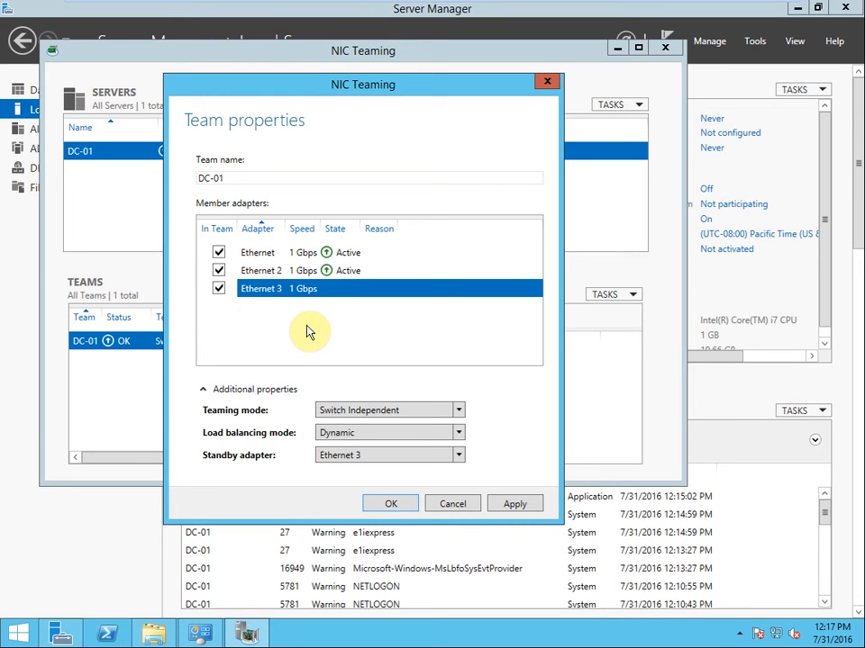
left_click(517, 505)
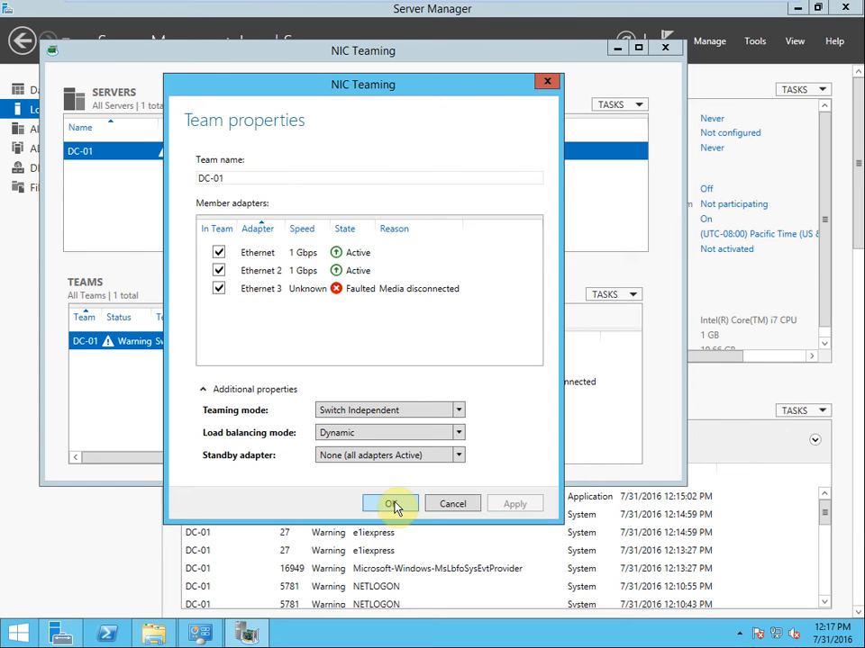
left_click(393, 507)
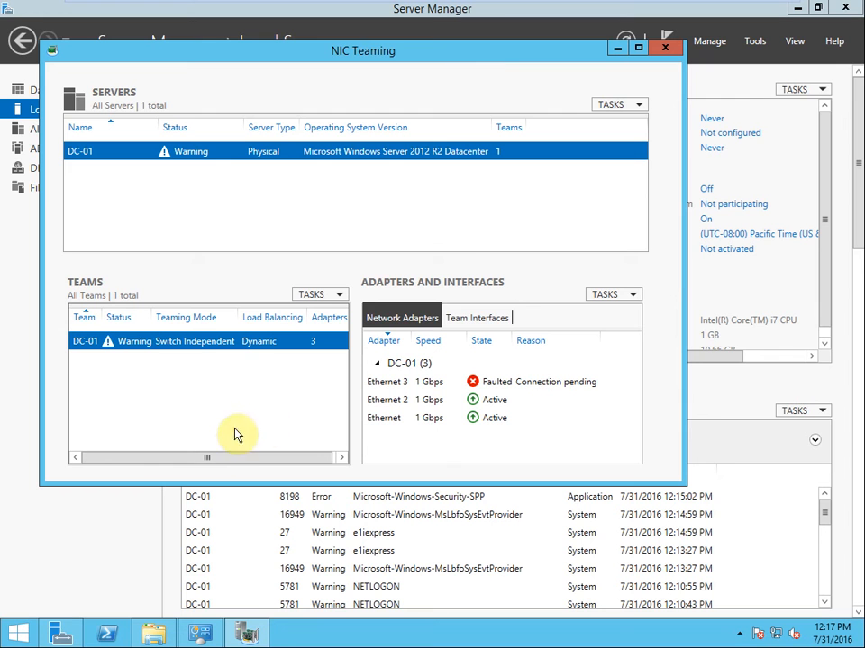
- Close and reopen NIC Teaming from the Local Server properties, and refresh the status of server DC-01
left_click(666, 50)
left_click(332, 236)
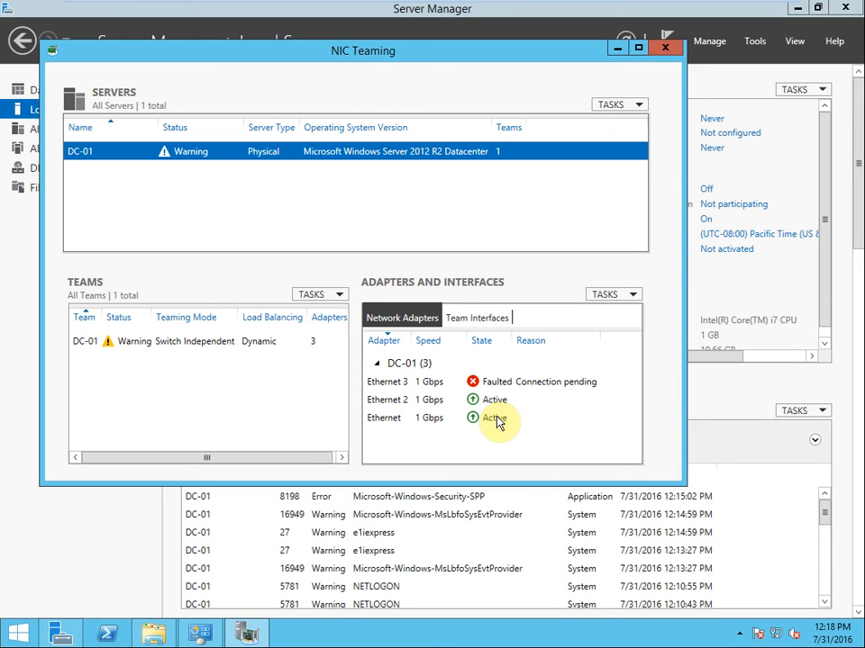
left_click(230, 345)
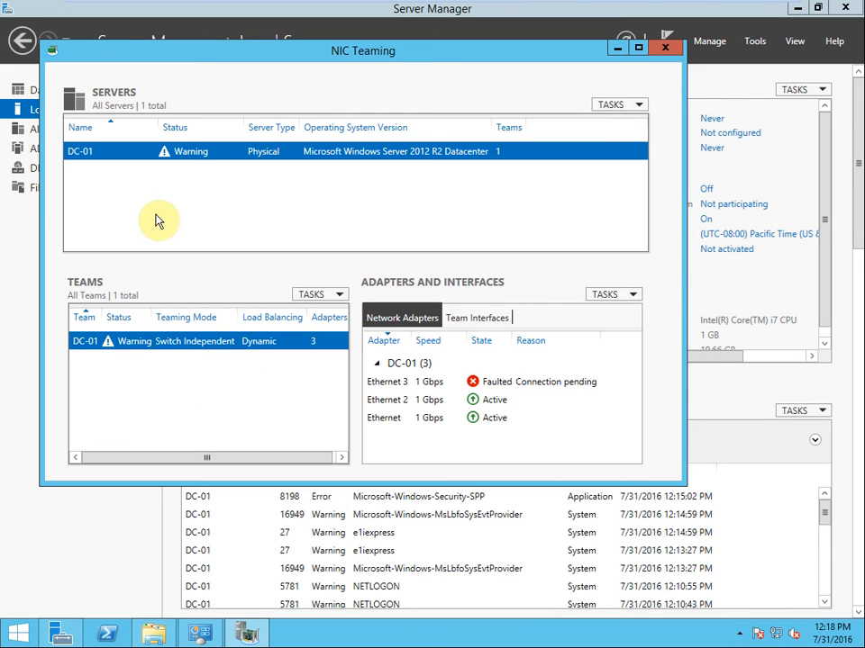
right_click(134, 159)
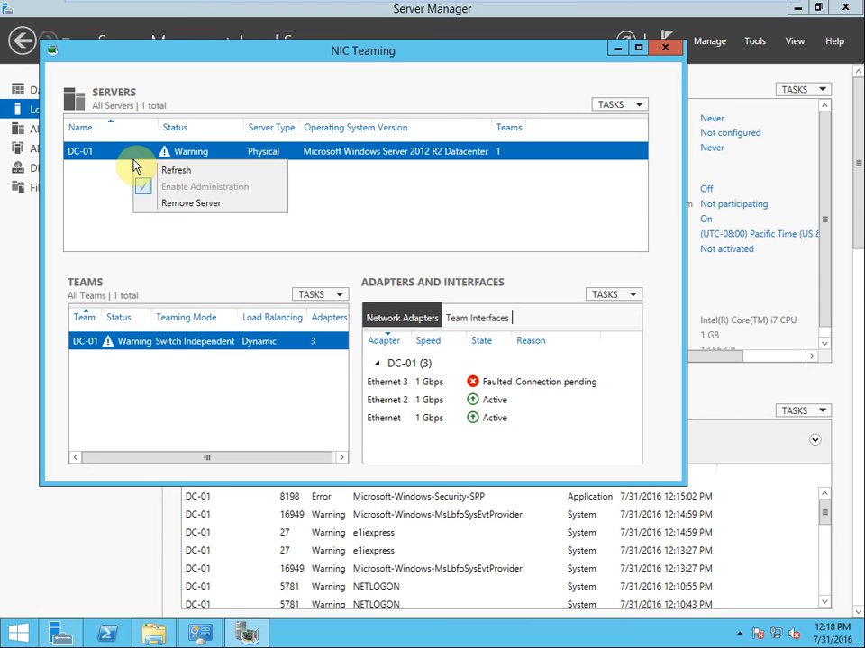
left_click(173, 171)
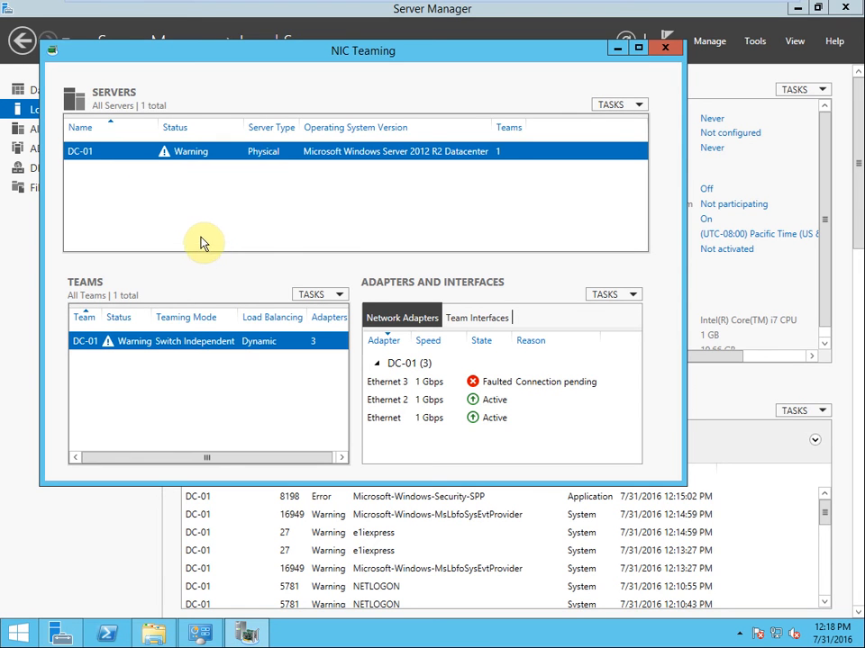
right_click(140, 159)
left_click(154, 166)
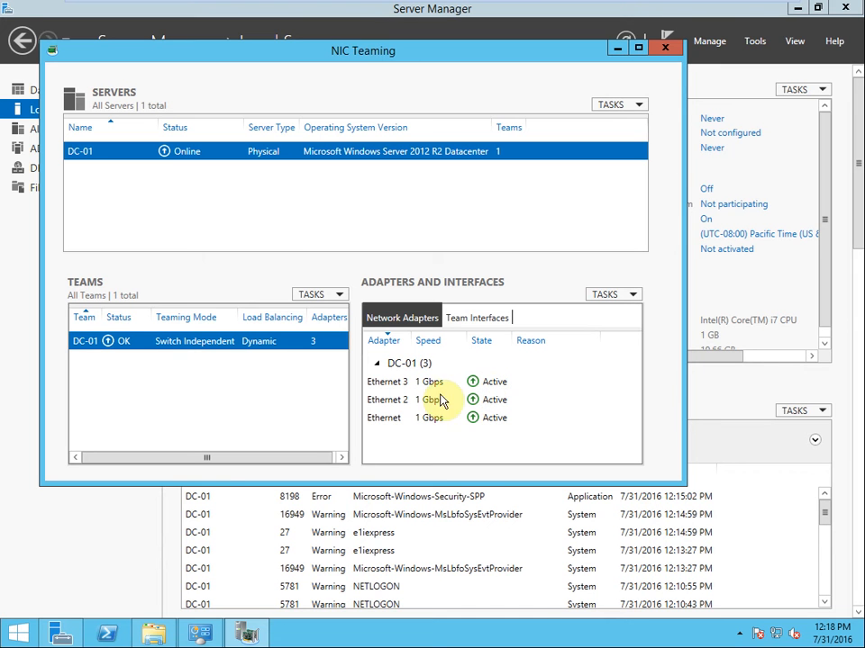
- Set Ethernet 3 as the standby adapter in the DC-01 team's additional properties, apply the change and close the team properties
right_click(153, 346)
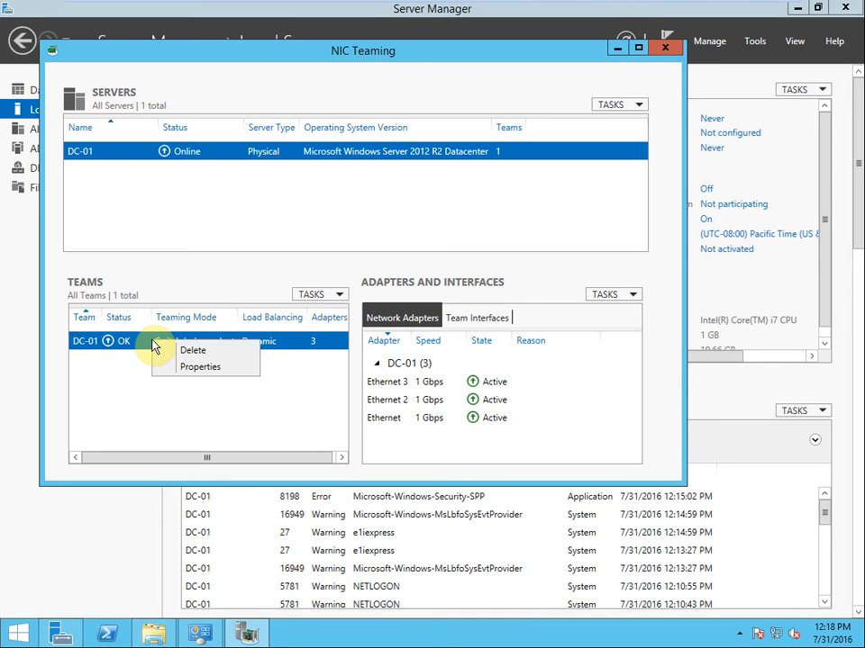
left_click(179, 367)
left_click(273, 288)
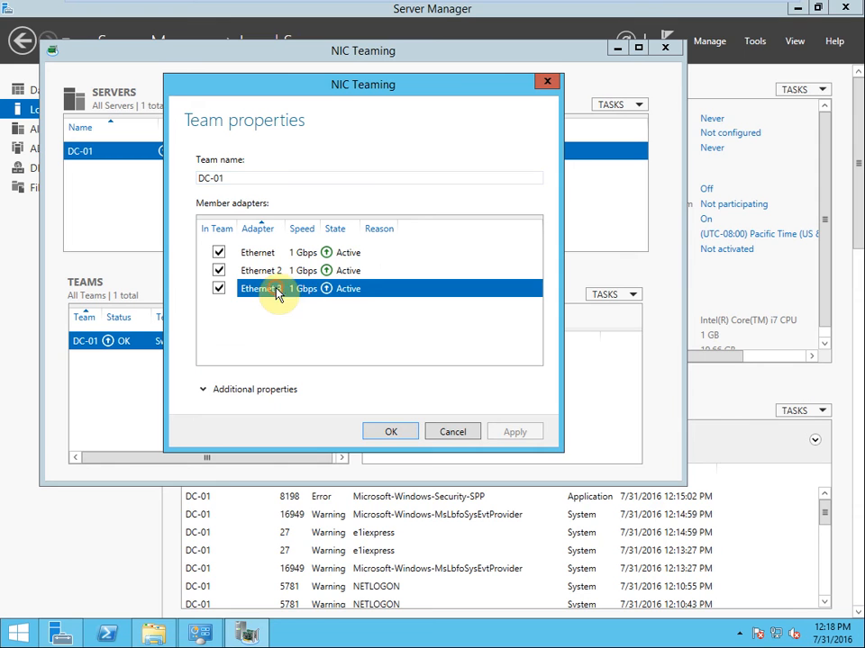
left_click(218, 389)
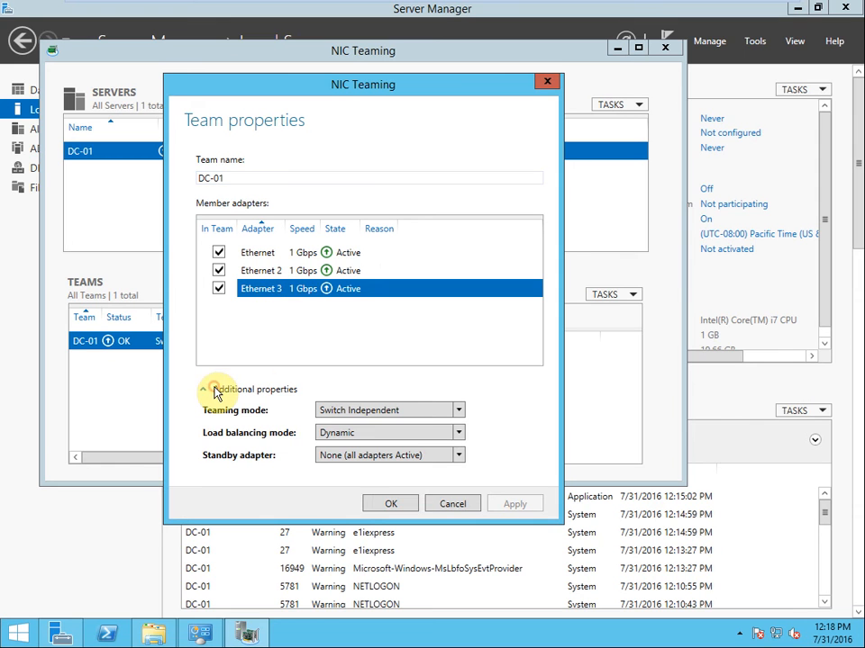
left_click(425, 455)
left_click(358, 517)
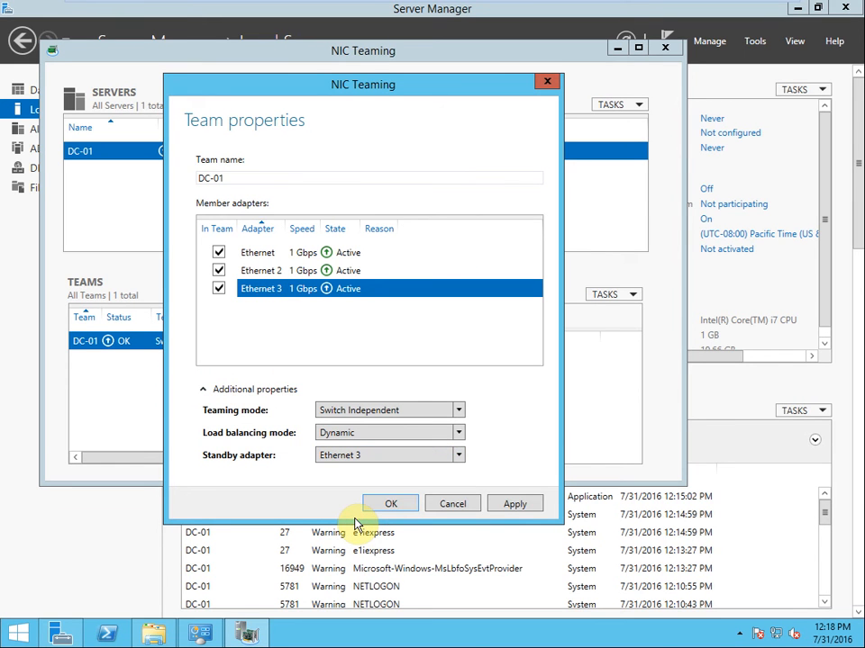
left_click(513, 506)
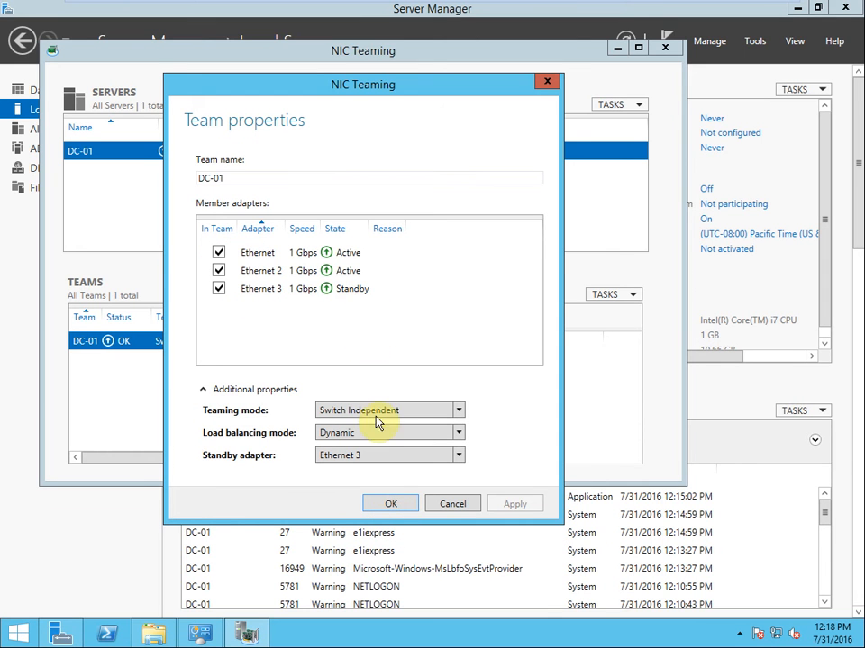
left_click(391, 507)
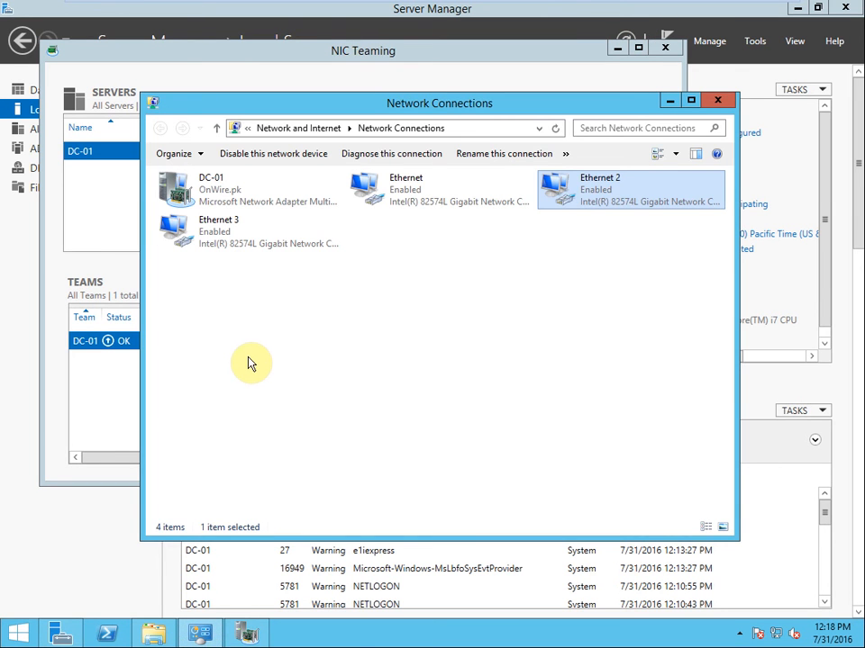
- Check the continuous ping on the Windows 7 machine, return to Win2012-AD and review the team adapter states in NIC Teaming
left_click(304, 13)
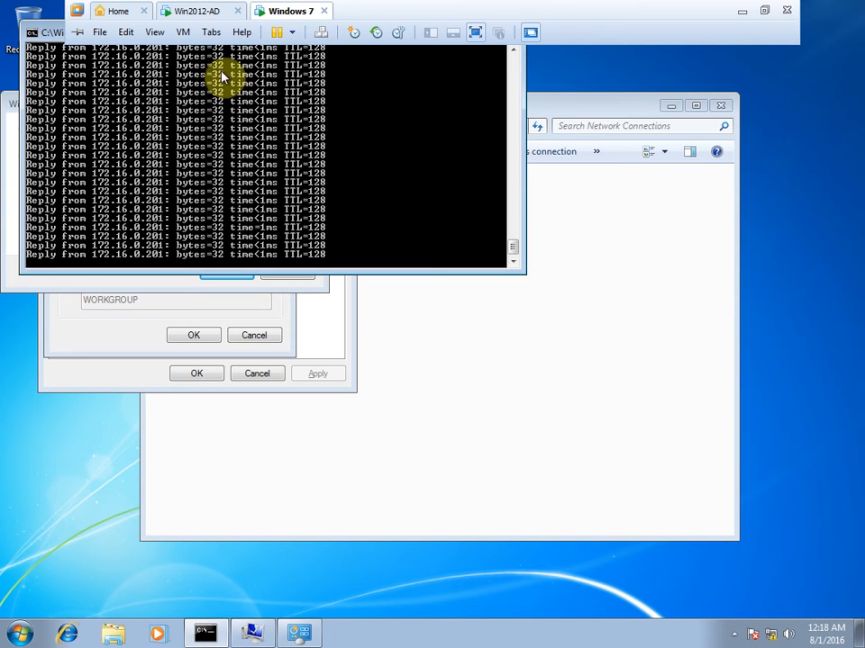
left_click(216, 12)
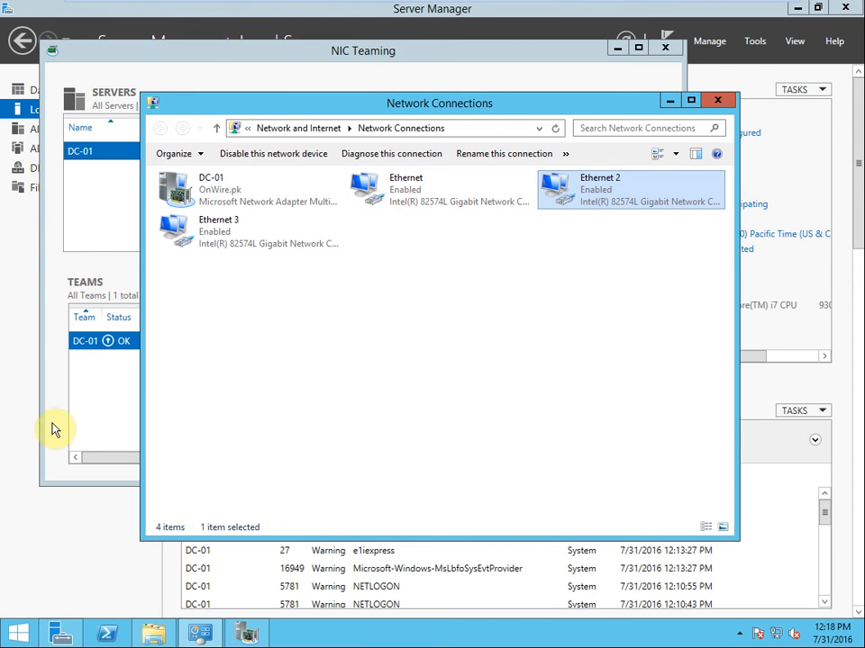
left_click(55, 242)
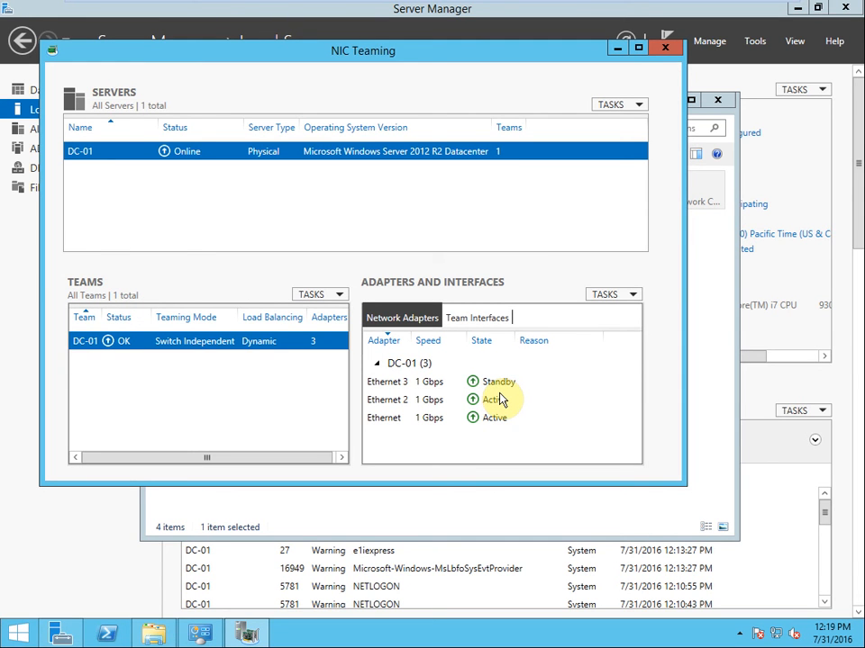
- Disable the Ethernet 3 adapter in Network Connections and enable it again
left_click(247, 632)
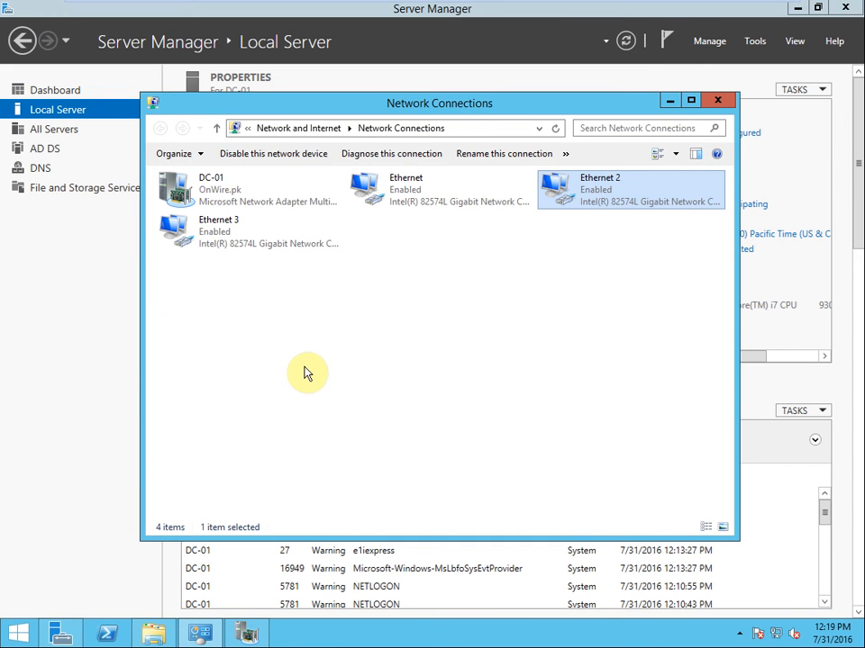
right_click(231, 236)
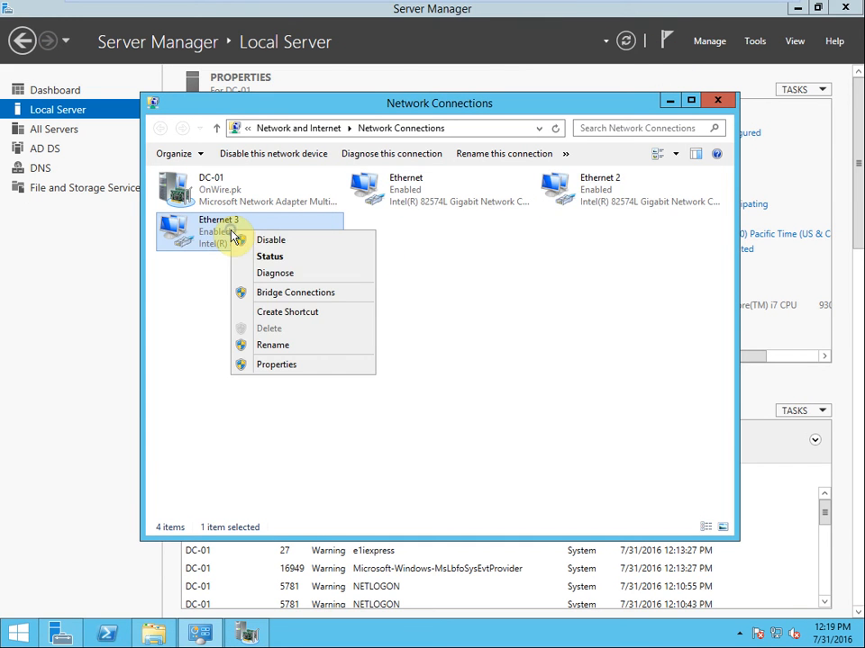
left_click(266, 241)
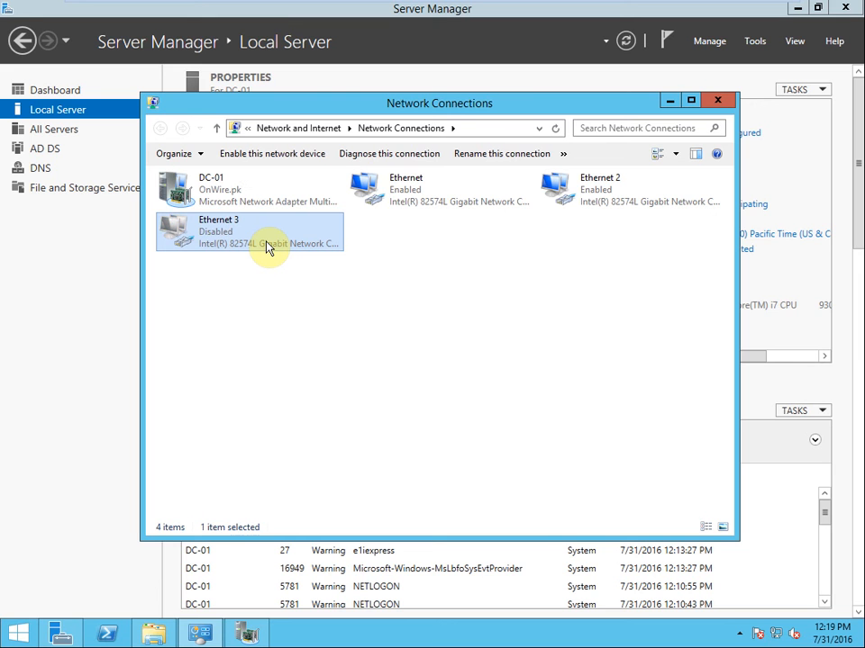
right_click(230, 242)
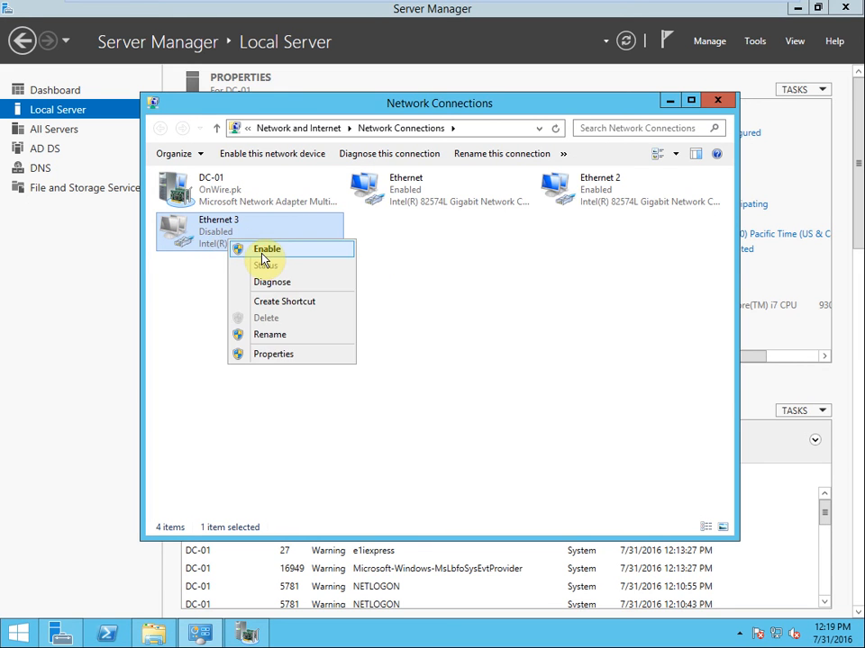
left_click(265, 249)
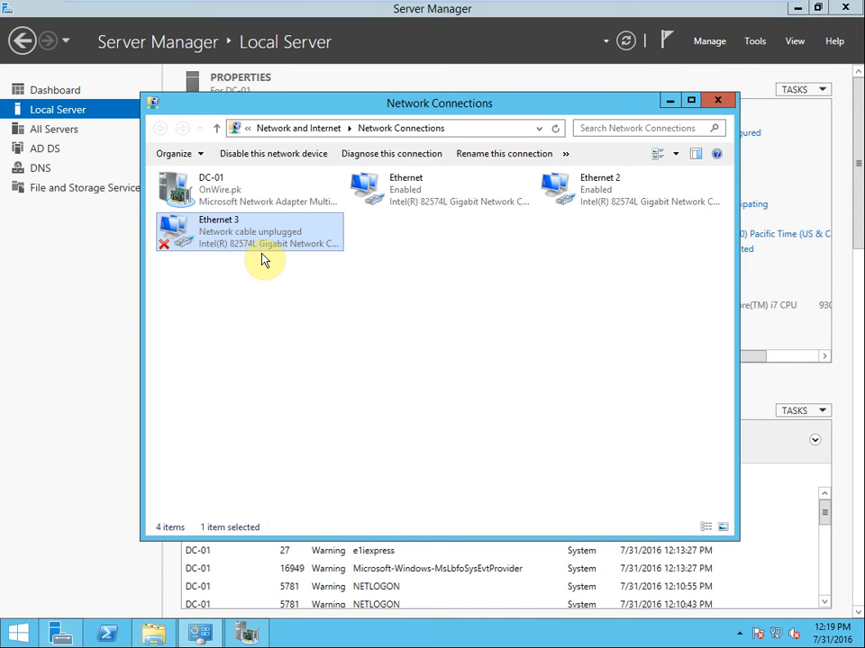
- Open NIC Teaming from the Local Server properties and refresh server DC-01 repeatedly to check Ethernet 3's state
left_click(52, 349)
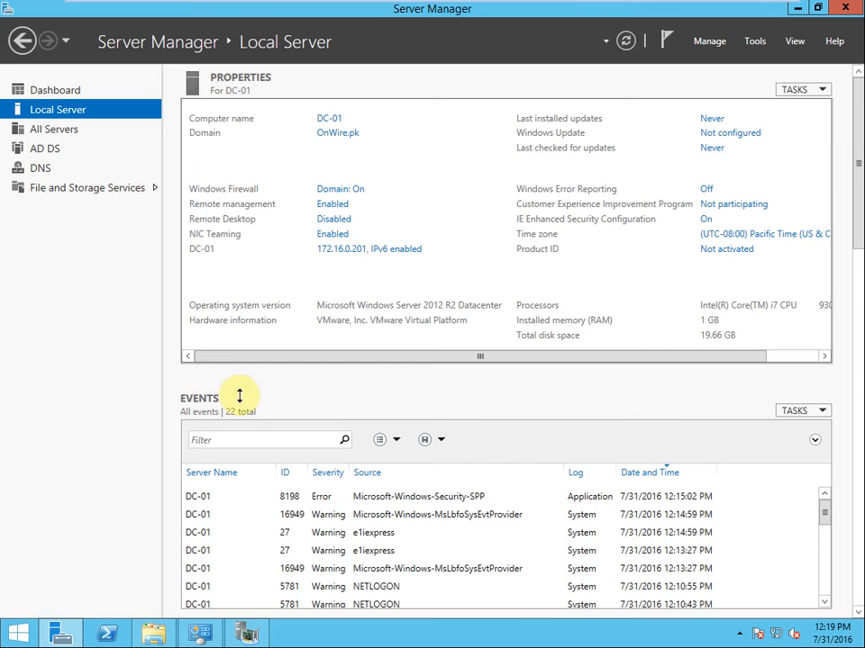
left_click(335, 236)
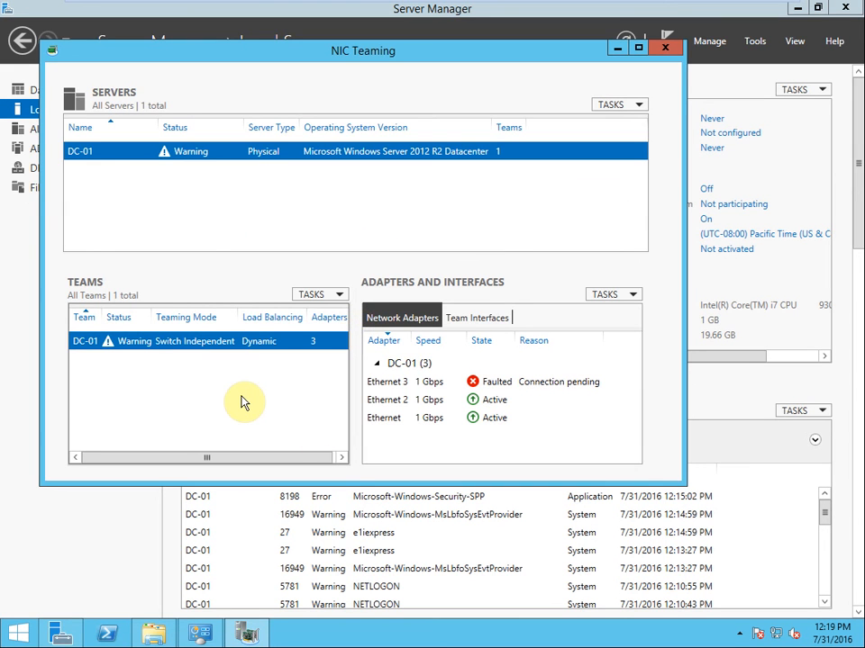
right_click(123, 157)
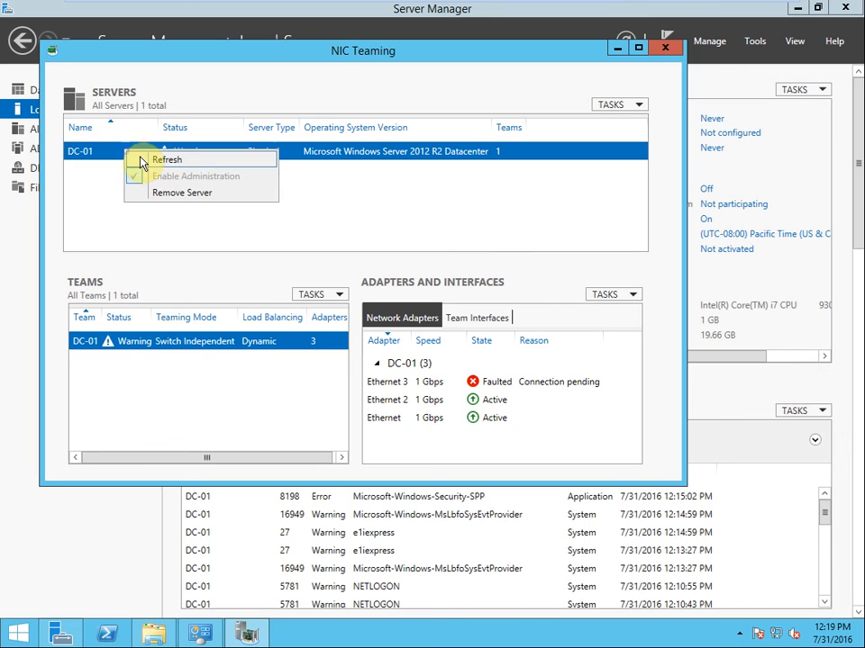
left_click(137, 160)
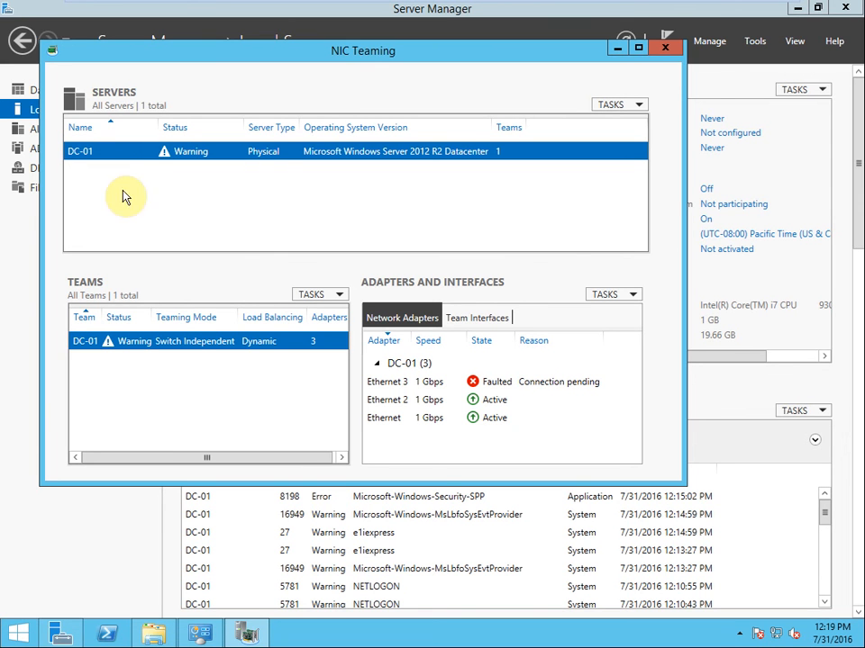
right_click(135, 148)
left_click(142, 155)
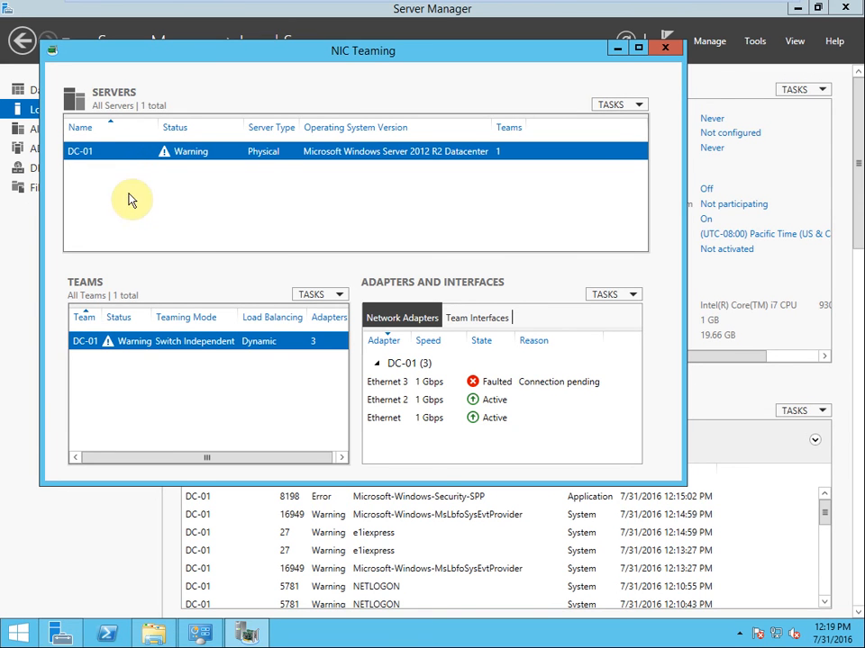
right_click(121, 153)
left_click(137, 163)
right_click(138, 153)
left_click(145, 164)
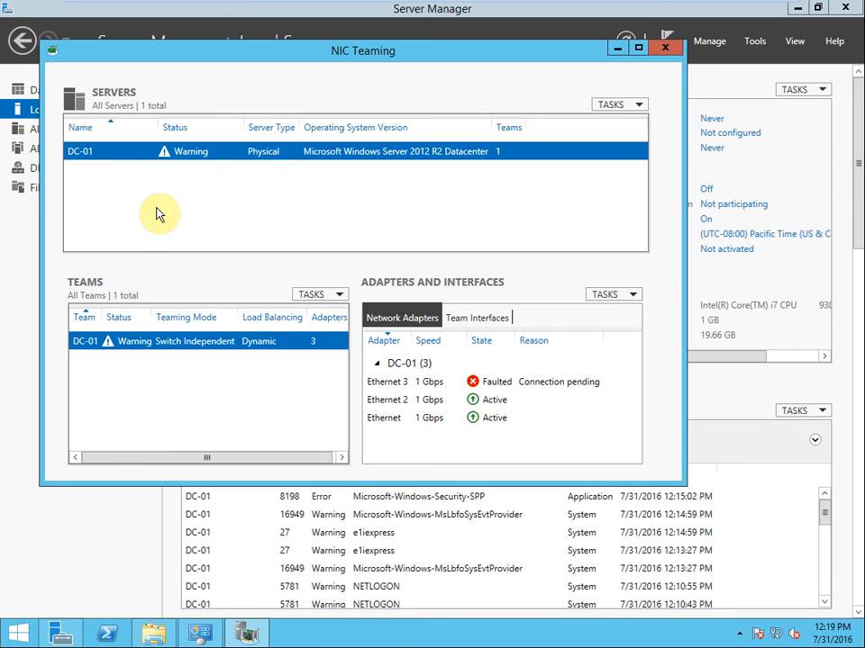
- Review the member adapters and additional properties of the DC-01 team, including its standby adapter, and close the team properties
right_click(162, 319)
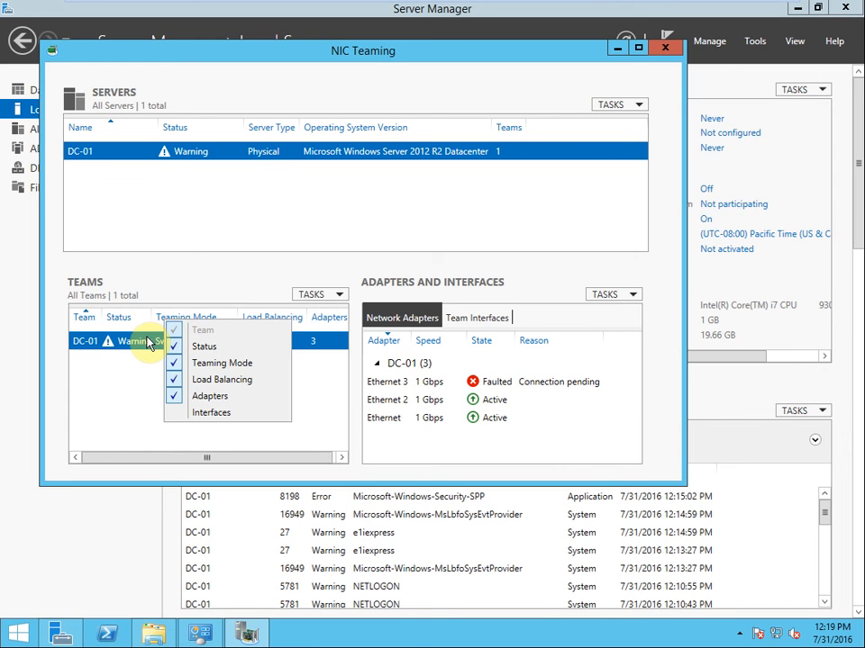
right_click(147, 342)
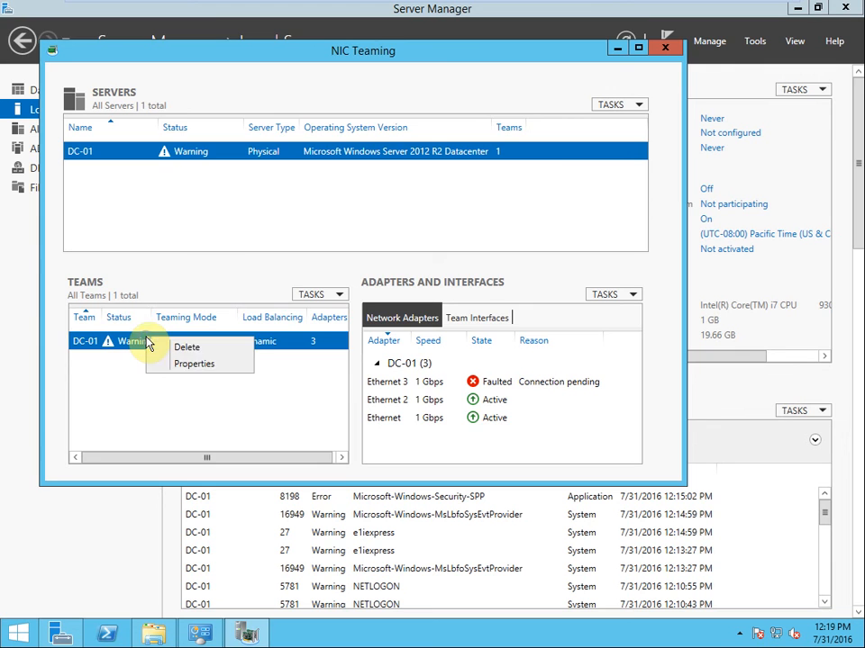
left_click(180, 364)
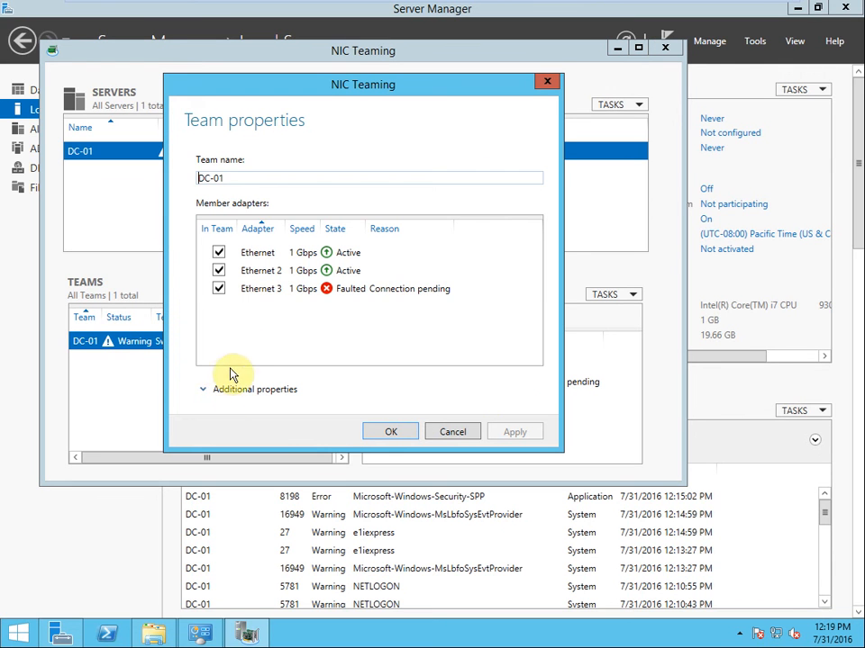
left_click(279, 290)
left_click(203, 389)
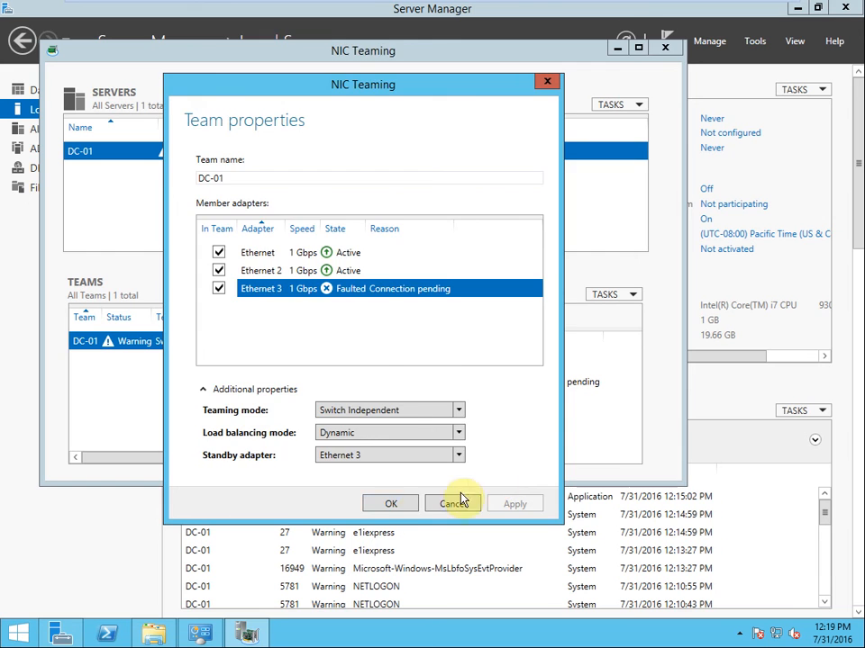
left_click(393, 504)
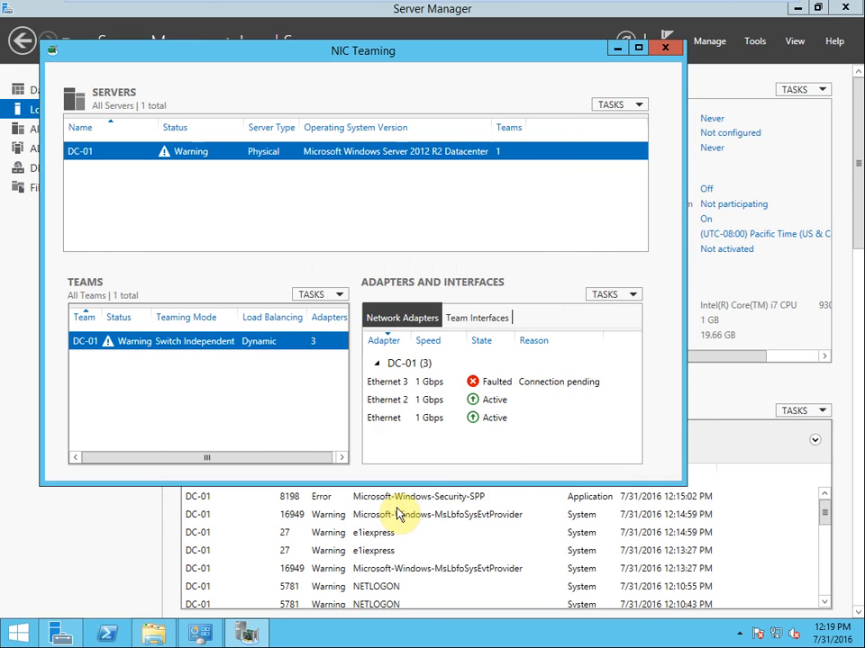
- Inspect the three team adapters, and close and reopen NIC Teaming to check their updated states
left_click(503, 383)
left_click(498, 401)
left_click(494, 419)
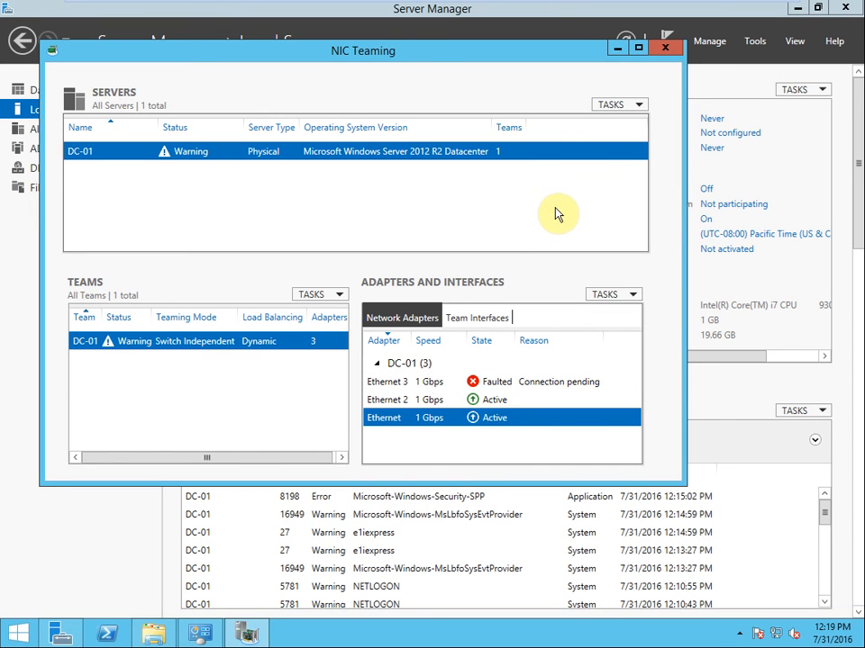
left_click(665, 47)
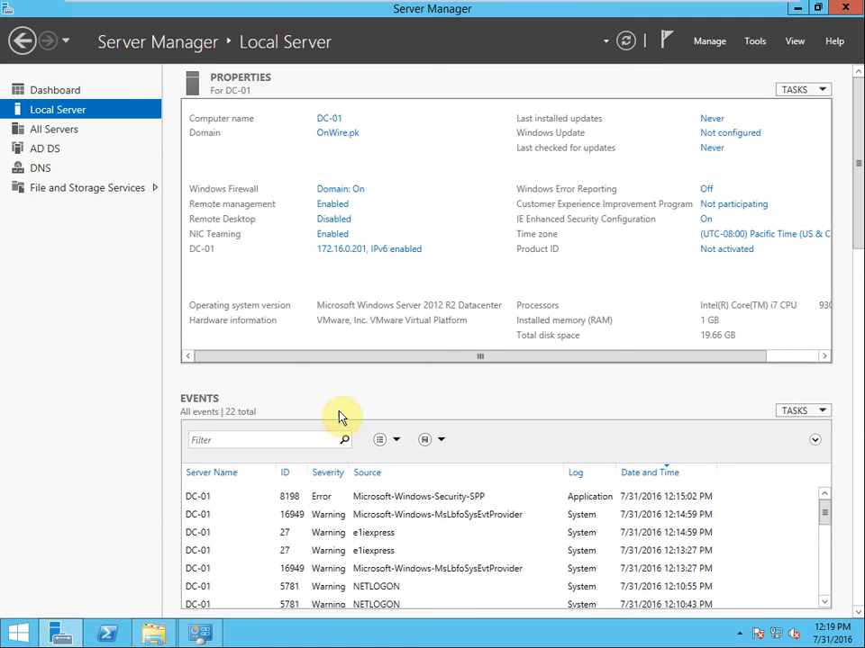
left_click(330, 235)
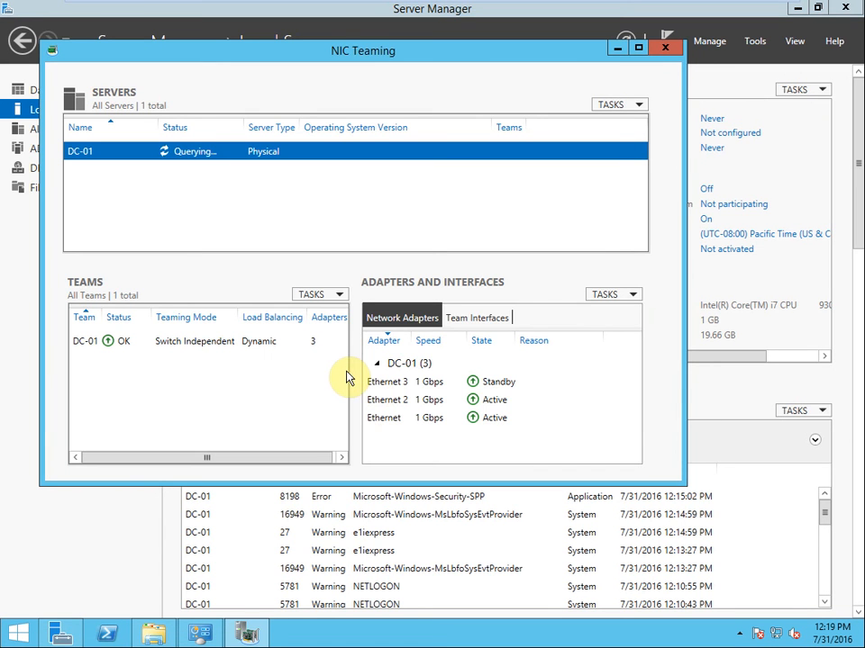
- Disable the Ethernet adapter in the server's Network Connections and check the running ping to 172.16.0.201 on the Windows 7 machine
left_click(664, 47)
left_click(200, 635)
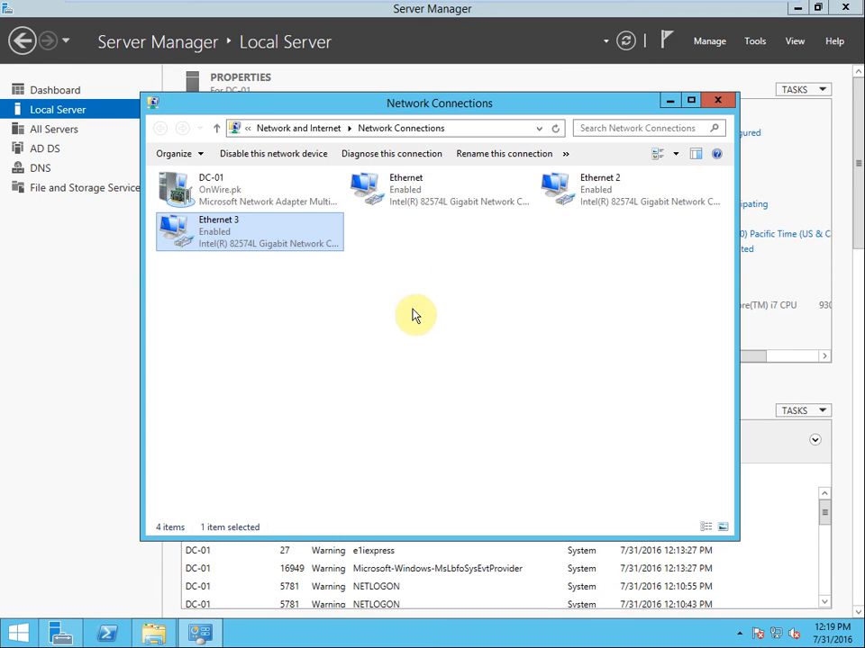
right_click(405, 187)
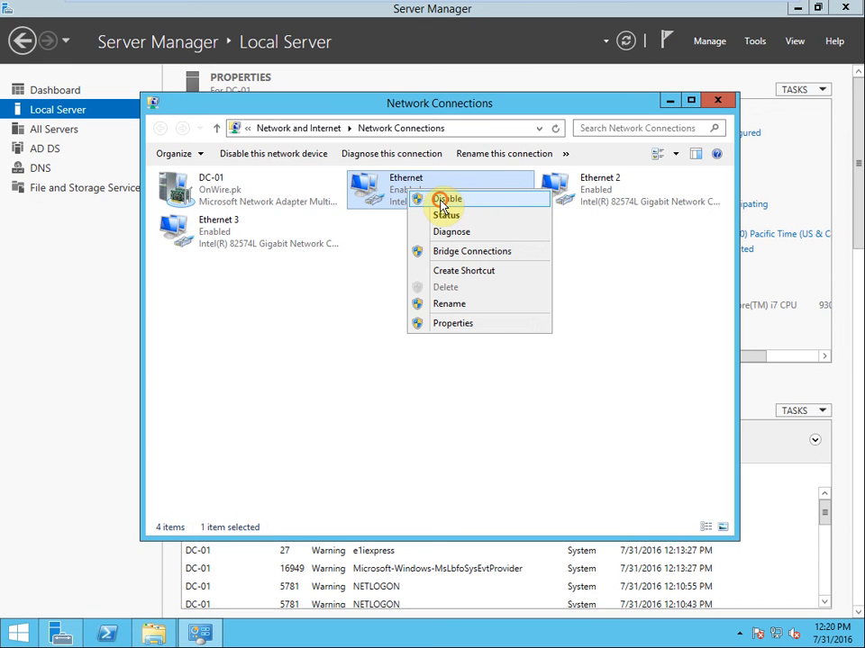
left_click(441, 200)
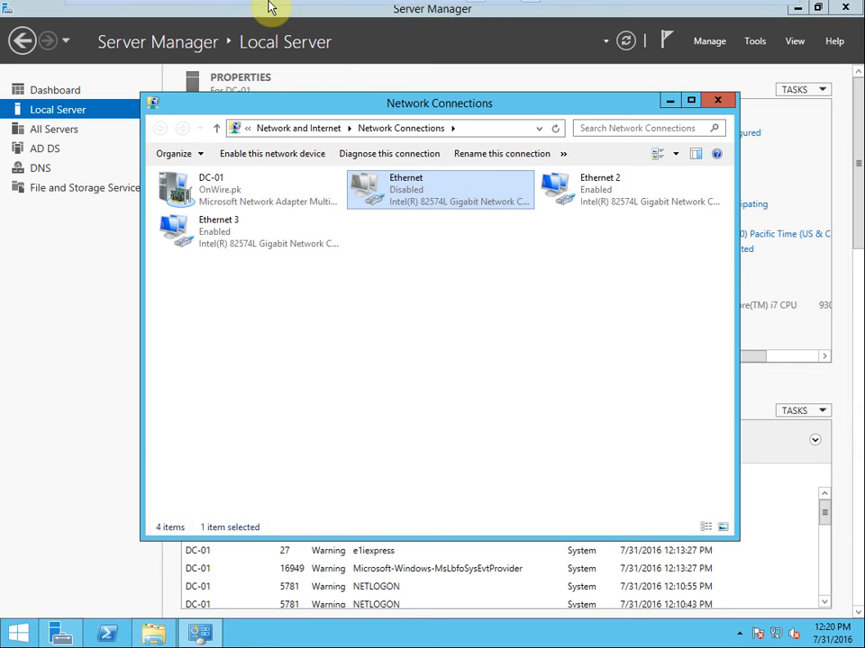
left_click(299, 13)
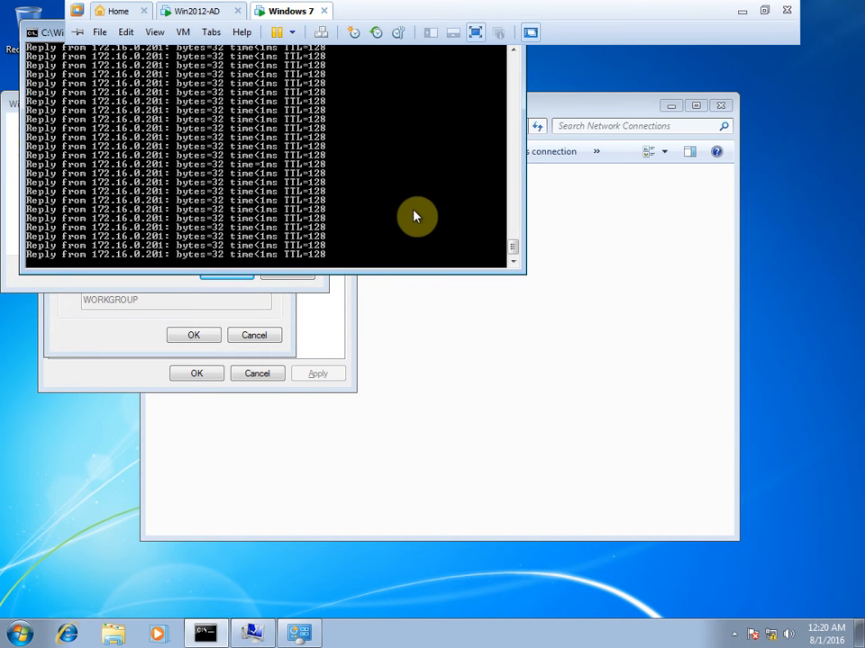
left_click(199, 13)
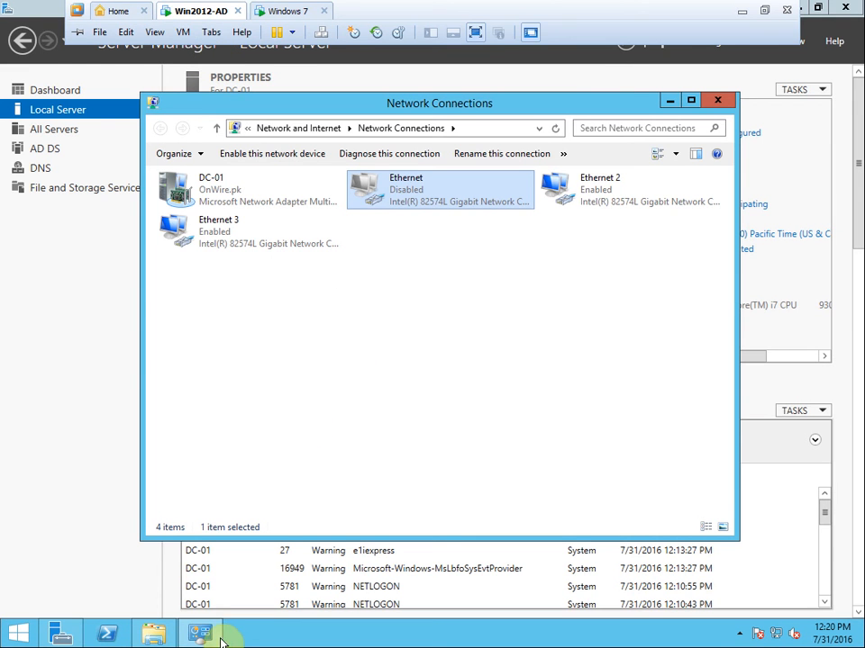
- Reopen NIC Teaming from the Local Server properties and check the states of the DC-01 team's adapters
left_click(58, 469)
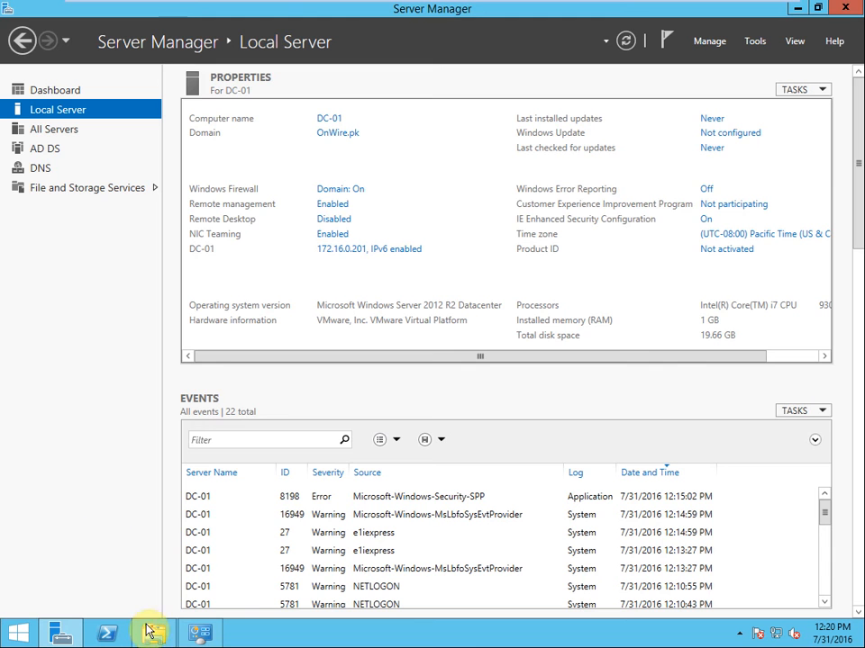
left_click(332, 204)
left_click(662, 189)
left_click(337, 234)
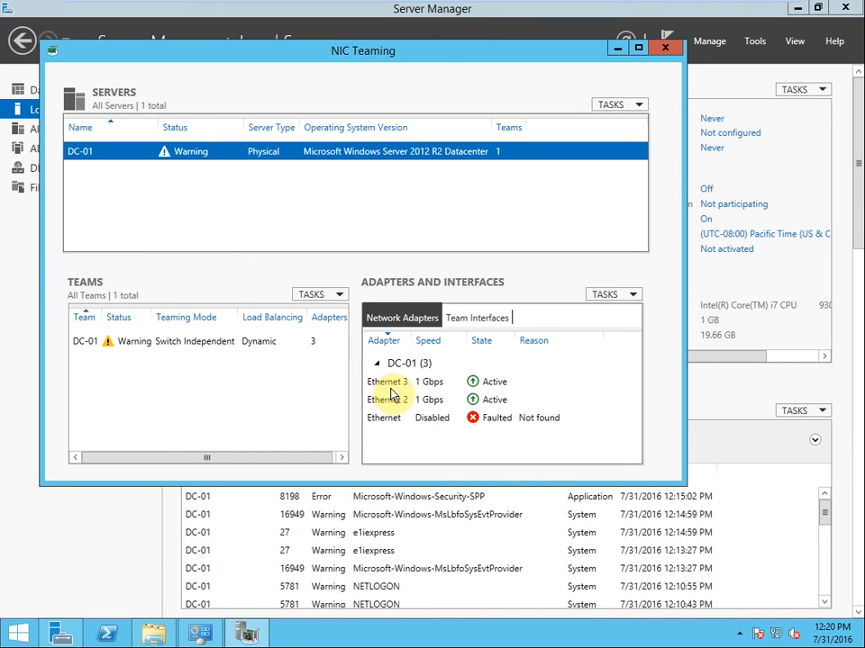
- Review Ethernet 3 and the standby adapter setting in the DC-01 team's properties, and close them without changes
right_click(185, 344)
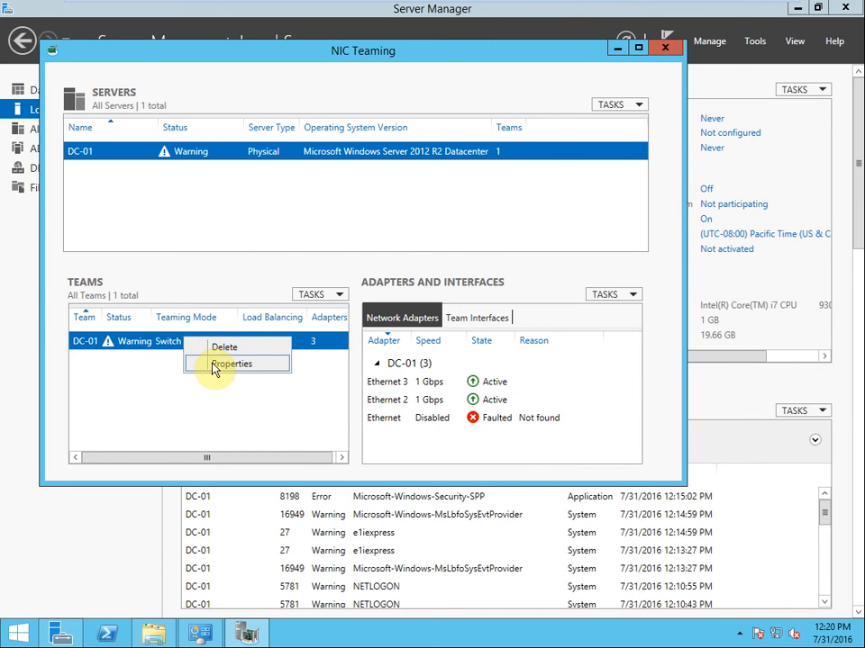
left_click(214, 364)
left_click(260, 289)
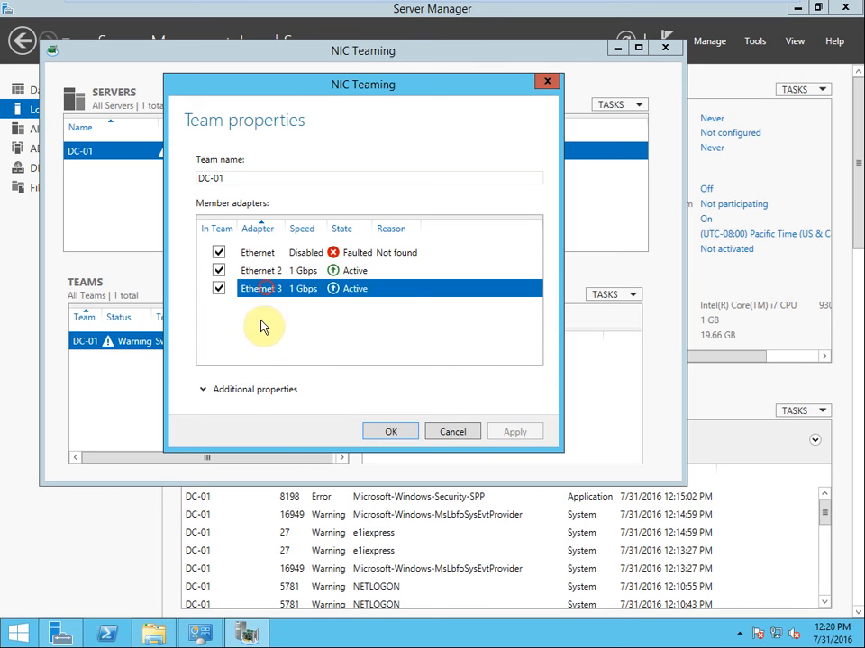
left_click(248, 391)
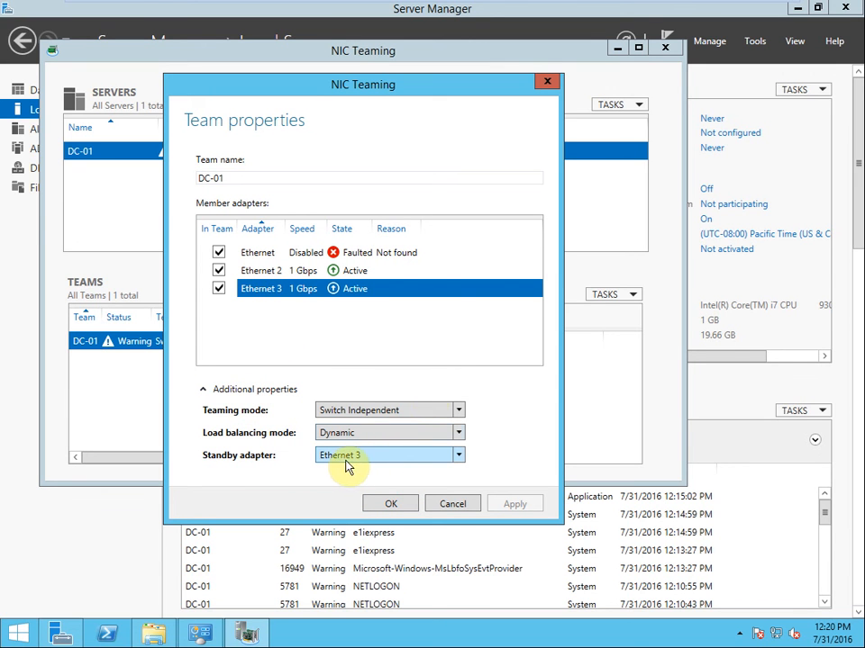
left_click(546, 83)
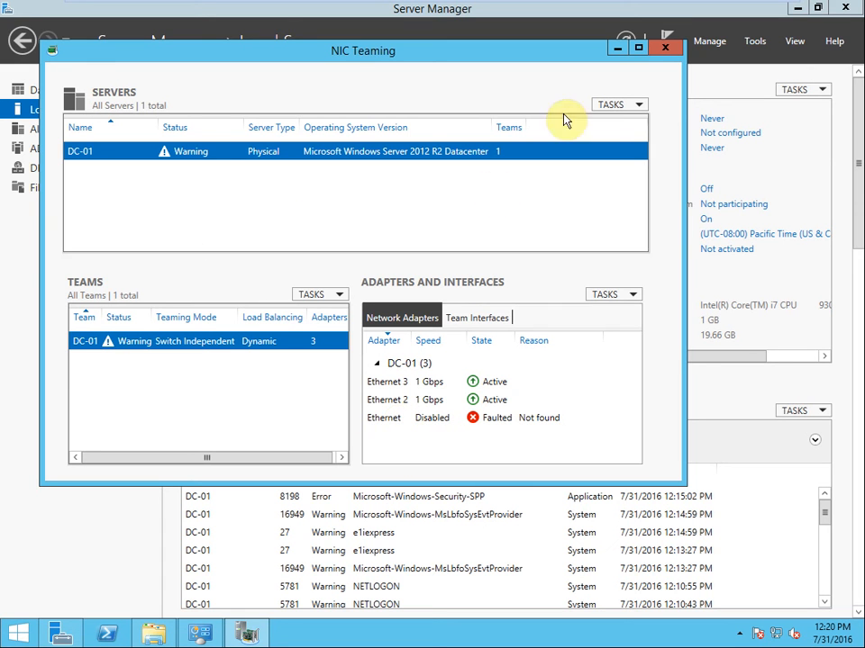
- Enable the Ethernet adapter again in Network Connections and return to NIC Teaming to check the adapter states
left_click(619, 50)
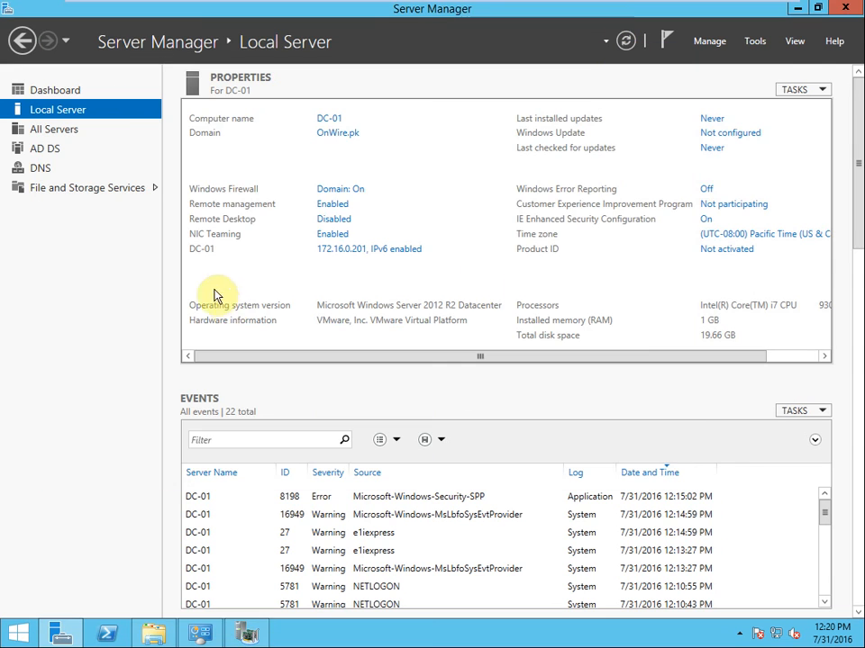
left_click(185, 635)
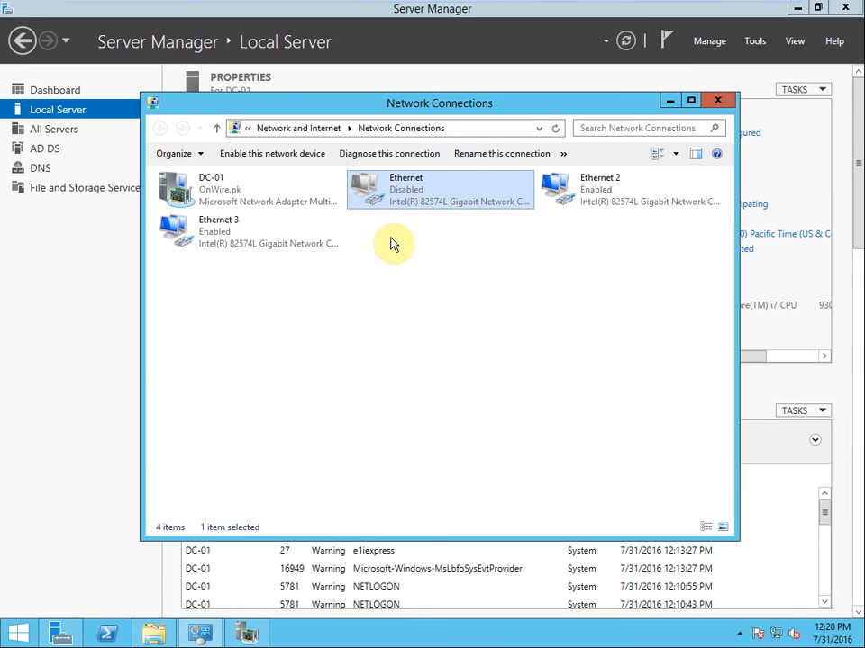
right_click(404, 183)
left_click(440, 188)
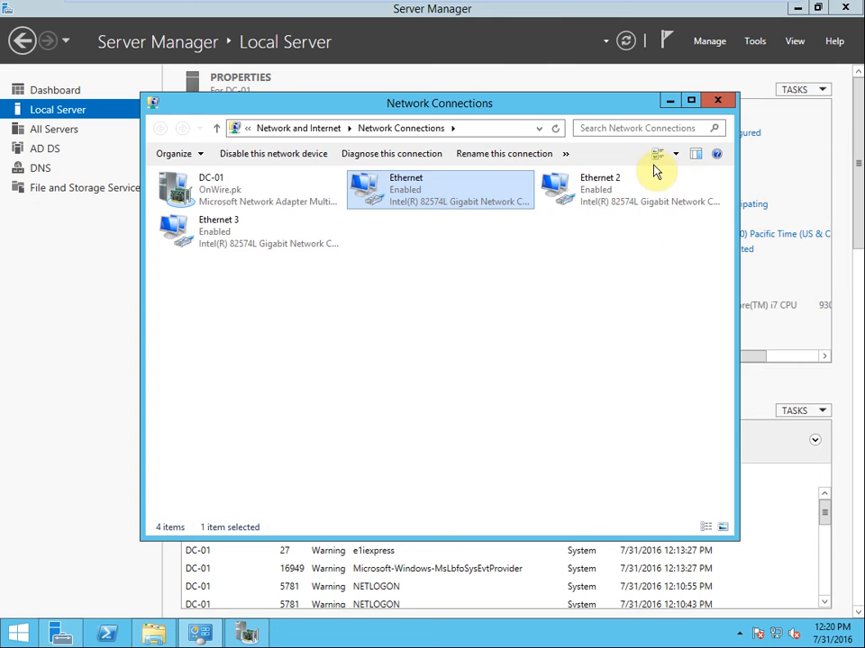
left_click(669, 102)
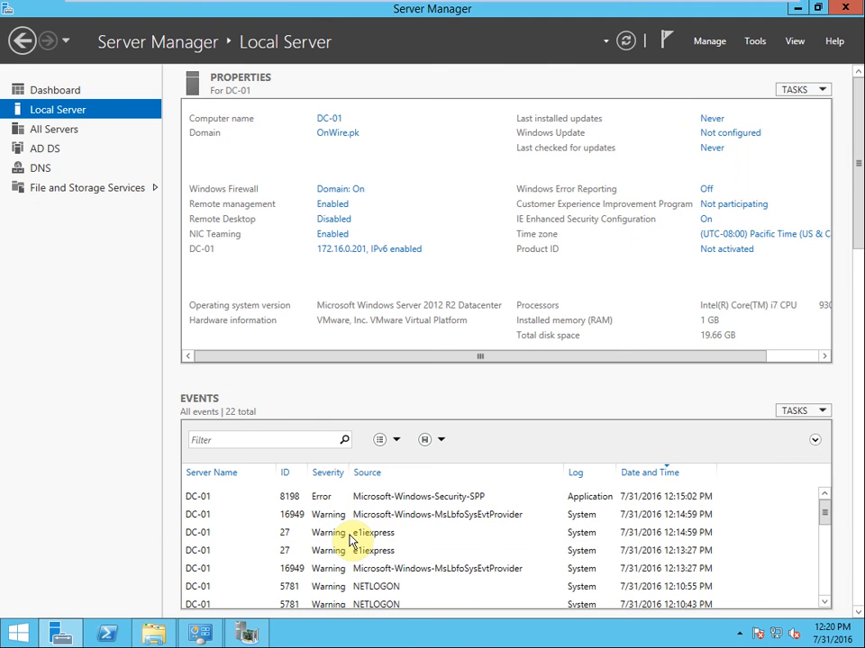
left_click(334, 235)
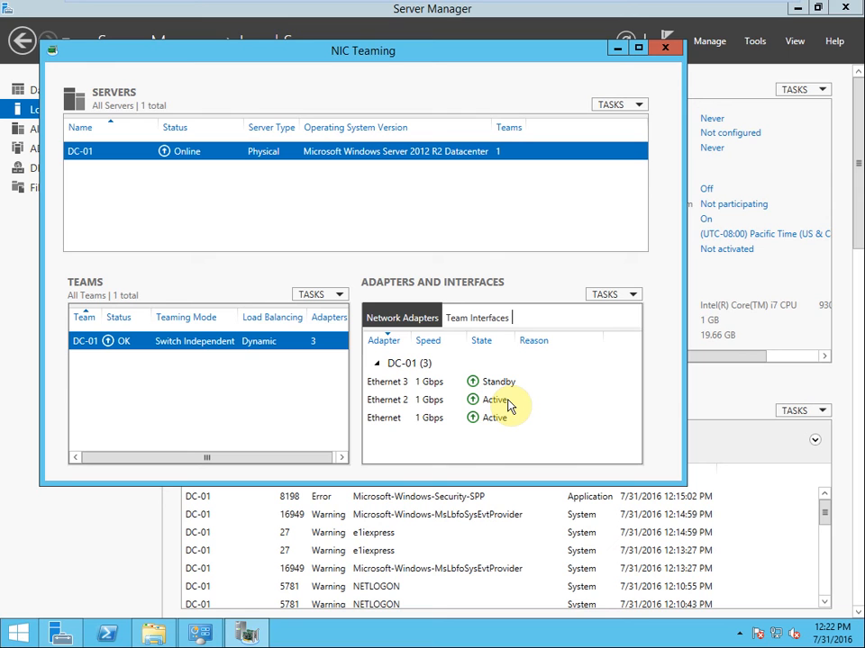
mouse_move(565, 5)
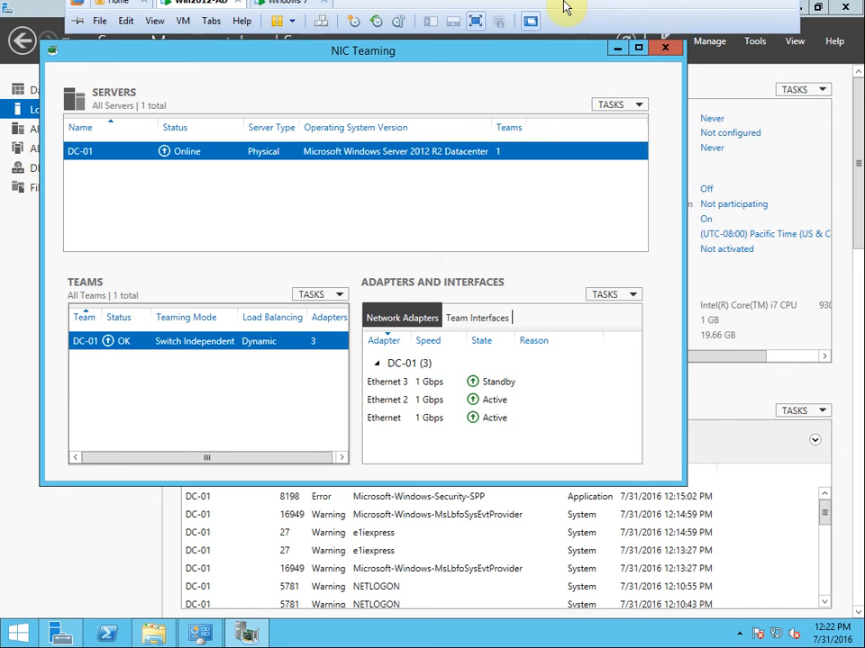